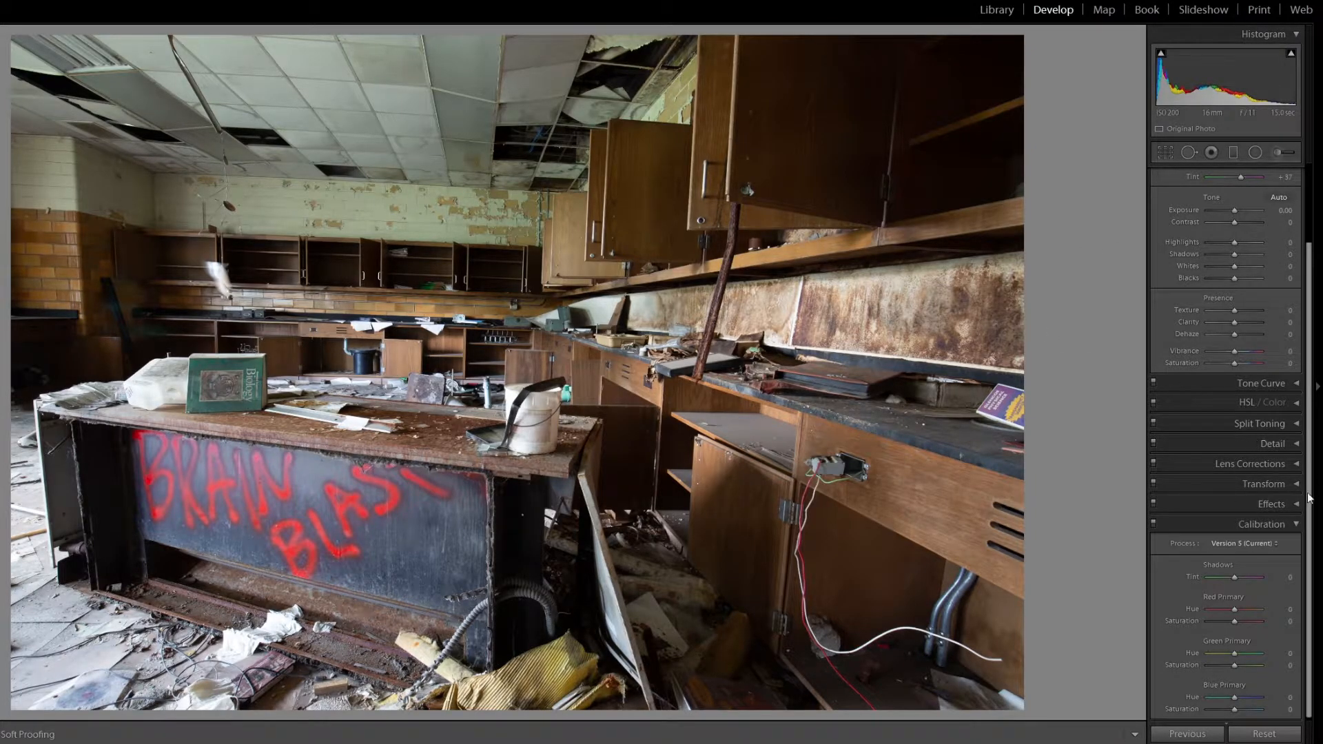
Enable the lens profile corrections for the photo and remove chromatic aberration
{"action": "left_click", "coordinate": [1243, 524]}
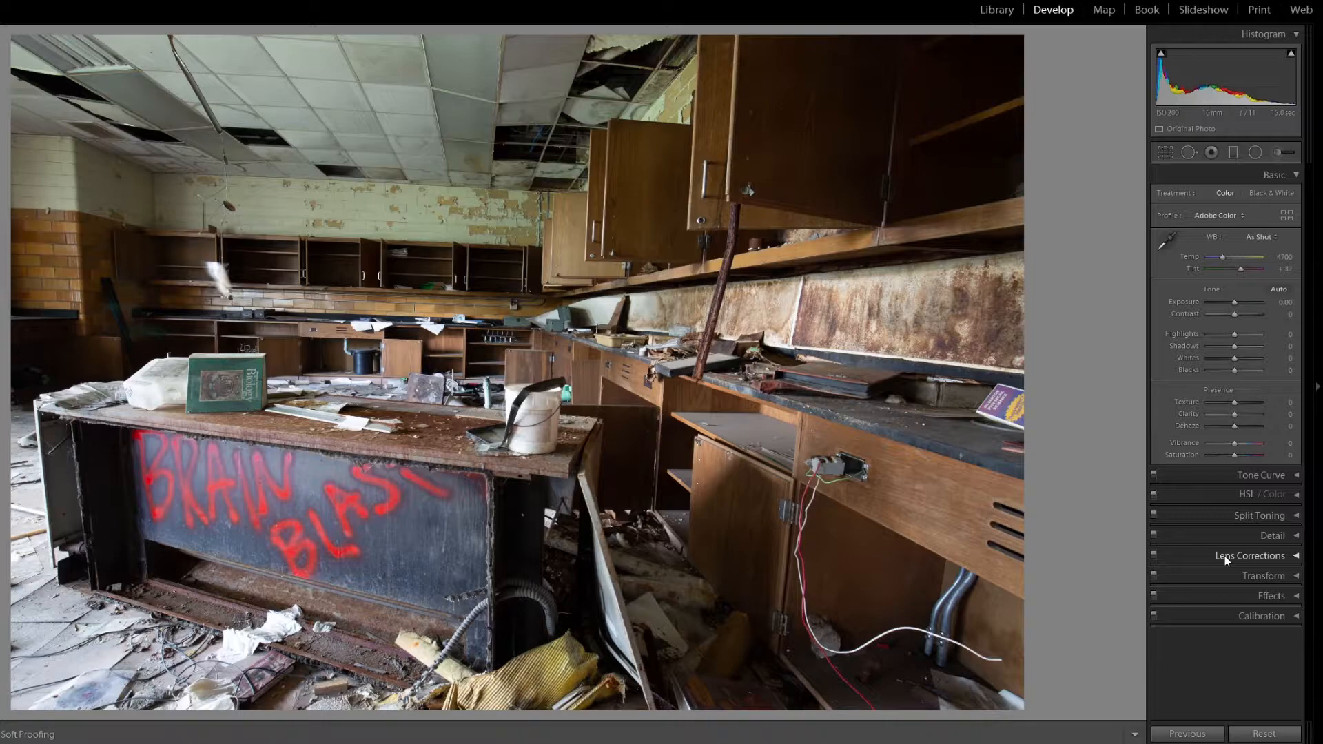
{"action": "left_click", "coordinate": [1221, 554]}
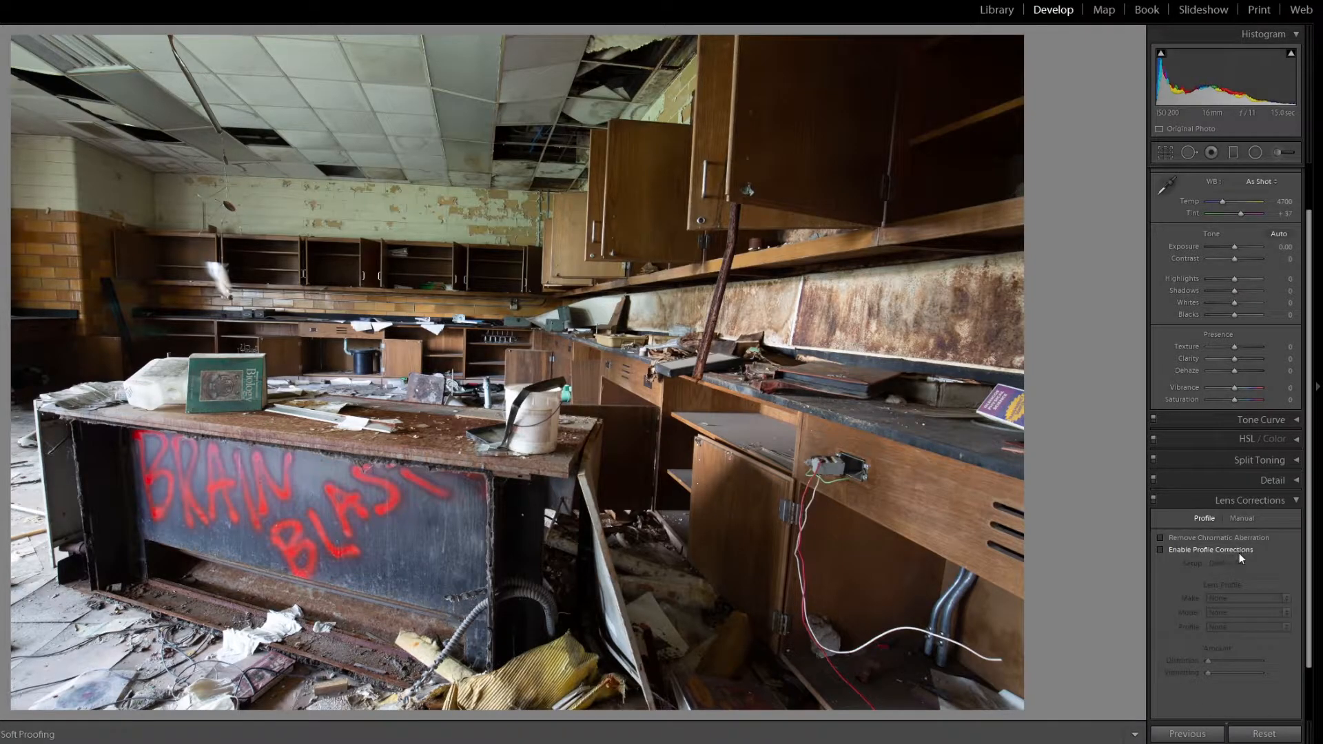
{"action": "left_click", "coordinate": [1161, 549]}
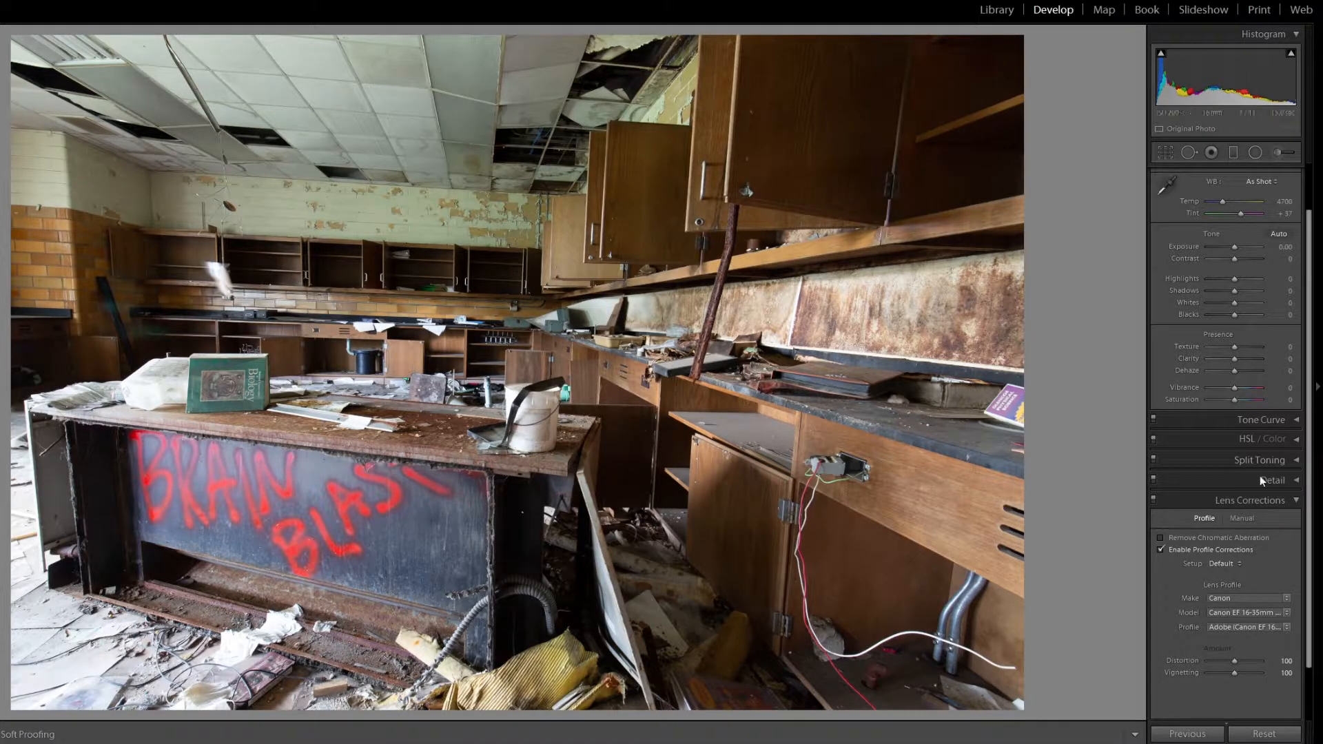
{"action": "left_click", "coordinate": [1160, 538]}
{"action": "left_click", "coordinate": [1205, 495]}
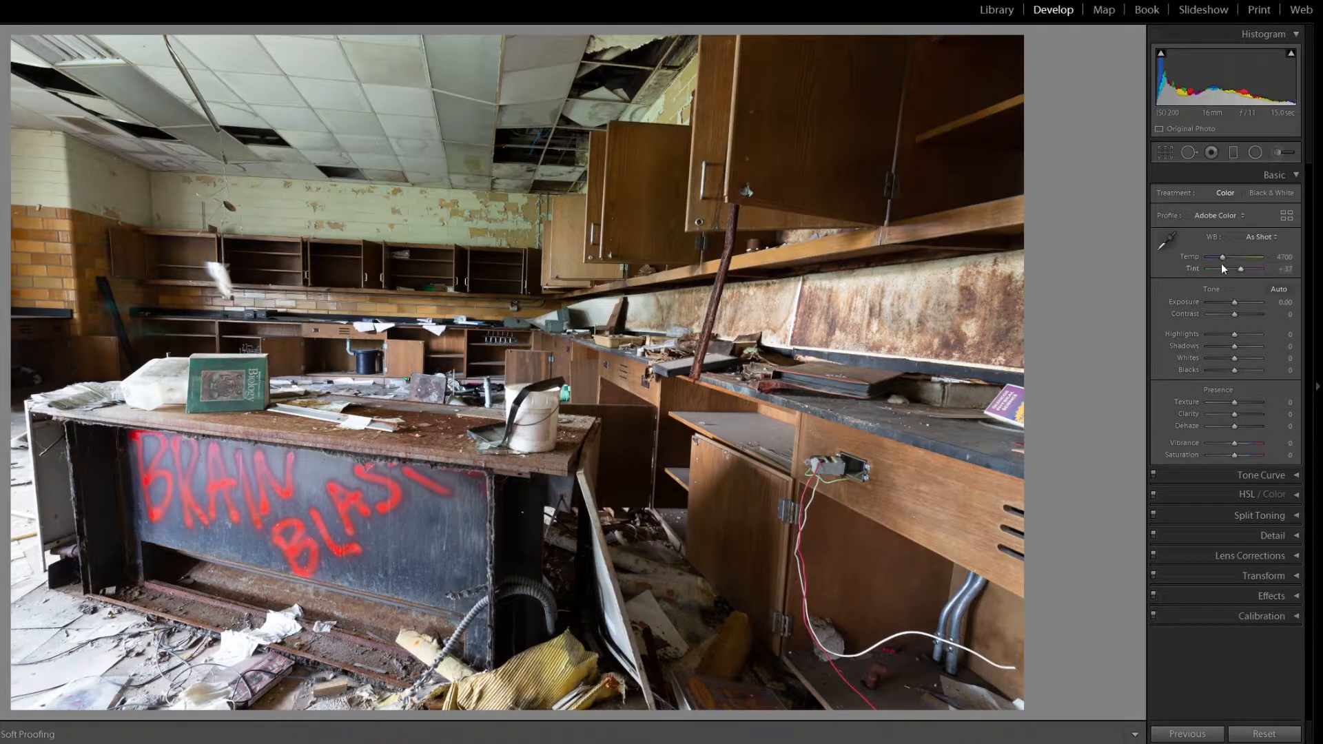
Cool the white balance temperature to 4262, lower Exposure to -0.95 and raise Contrast to +24
{"action": "left_click_drag", "start_coordinate": [1221, 259], "coordinate": [1219, 259]}
{"action": "left_click_drag", "start_coordinate": [1233, 301], "coordinate": [1229, 301]}
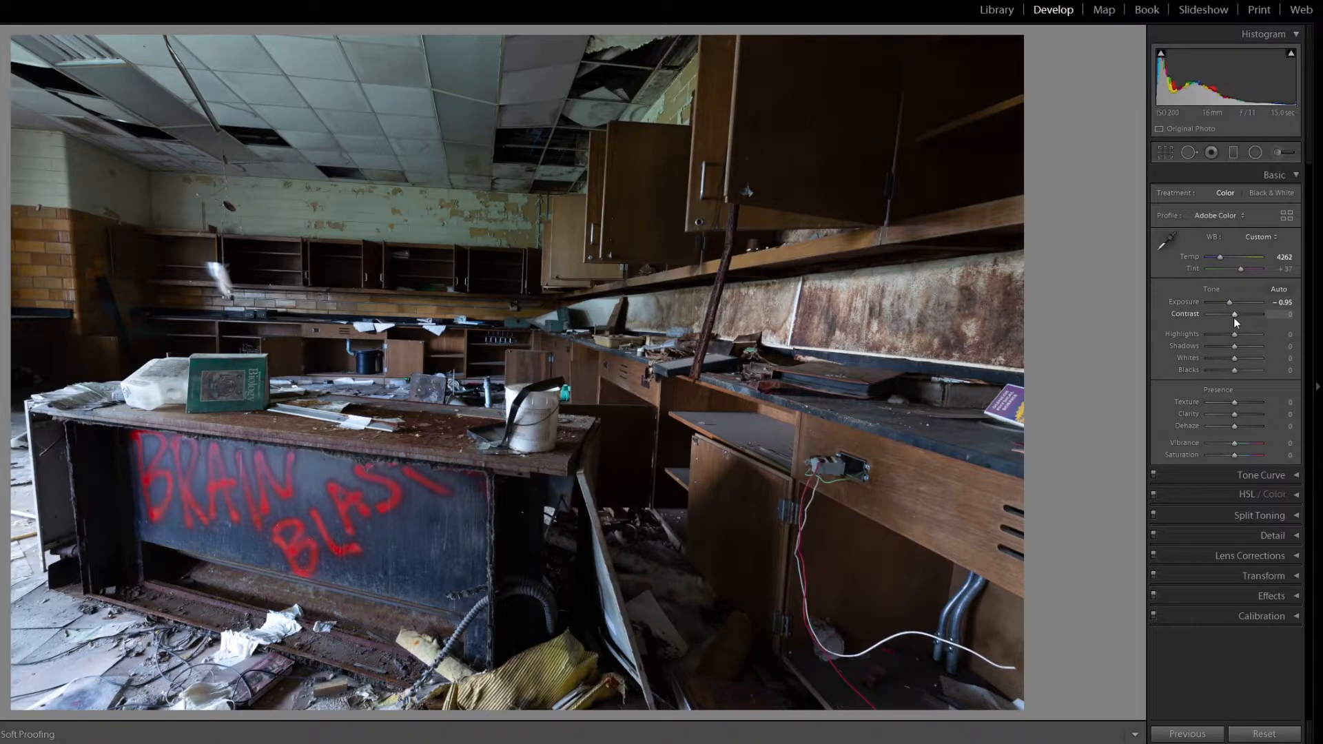
{"action": "left_click_drag", "start_coordinate": [1235, 315], "coordinate": [1241, 317]}
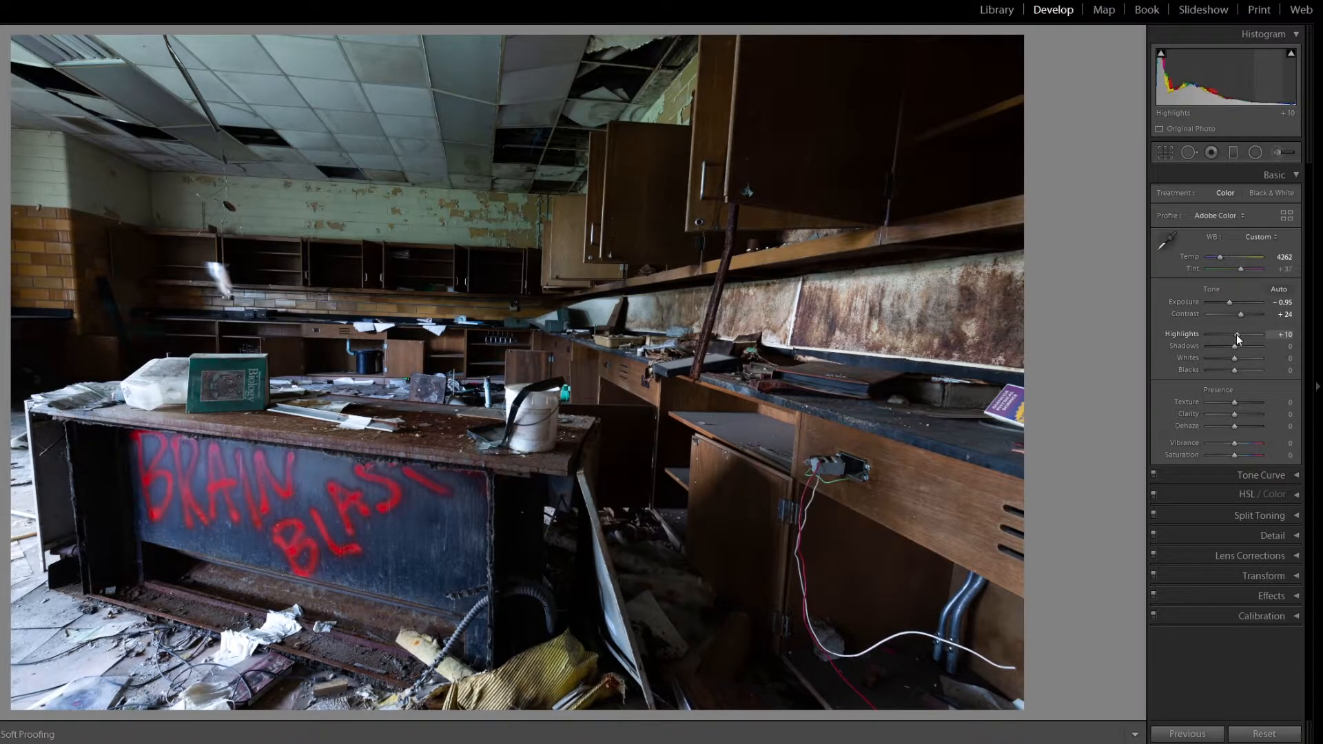
Set Highlights to +19, Shadows to +81, Whites to +17 and Clarity to +21
{"action": "mouse_move", "coordinate": [1234, 334]}
{"action": "left_mouse_down"}
{"action": "mouse_move", "coordinate": [1259, 334]}
{"action": "mouse_move", "coordinate": [1238, 334]}
{"action": "left_mouse_up"}
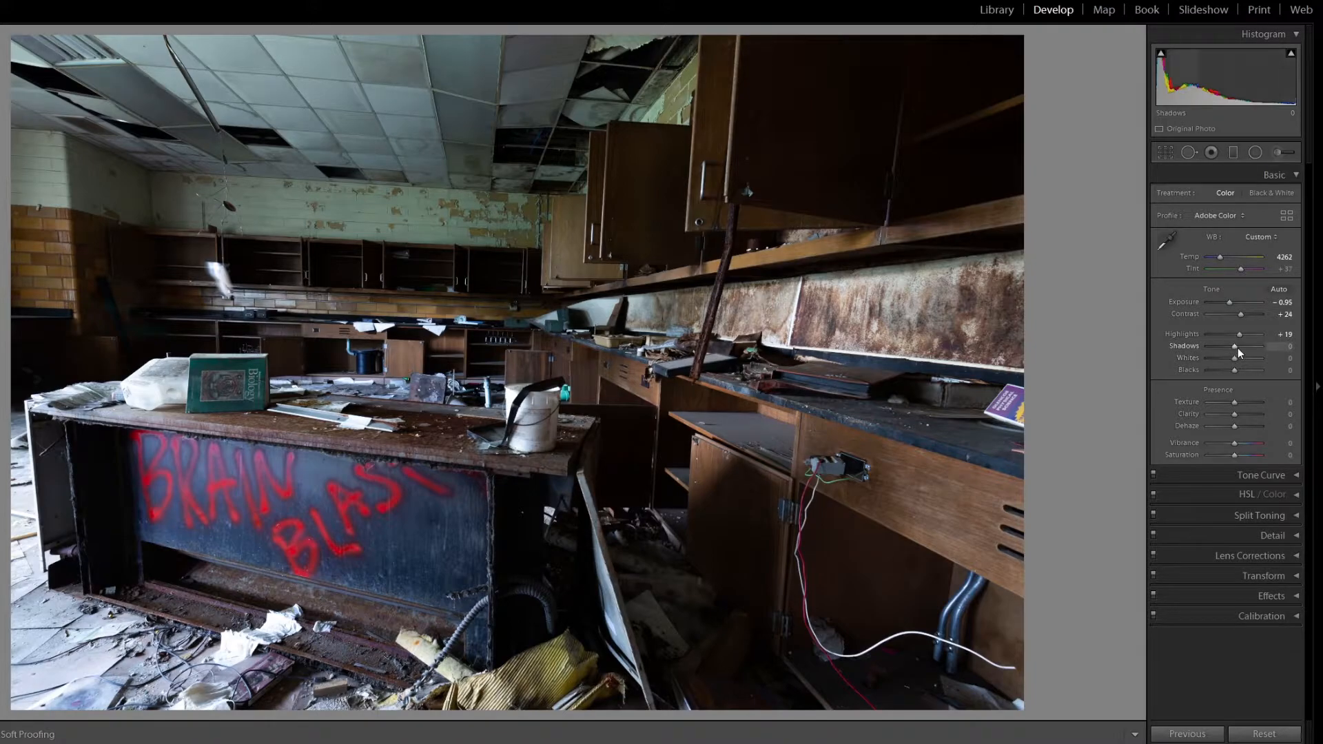
{"action": "mouse_move", "coordinate": [1235, 346]}
{"action": "left_mouse_down"}
{"action": "mouse_move", "coordinate": [1259, 350]}
{"action": "mouse_move", "coordinate": [1238, 358]}
{"action": "left_mouse_up"}
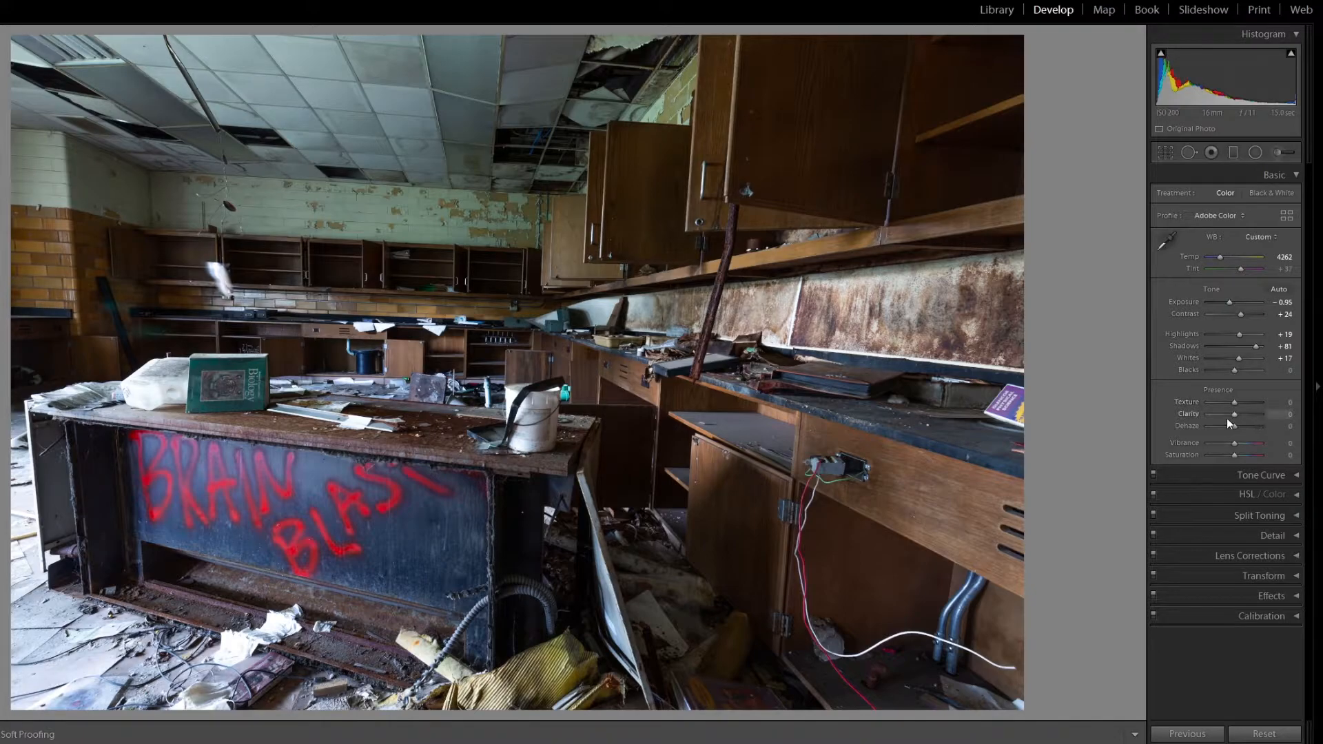
{"action": "left_click_drag", "start_coordinate": [1234, 414], "coordinate": [1238, 415]}
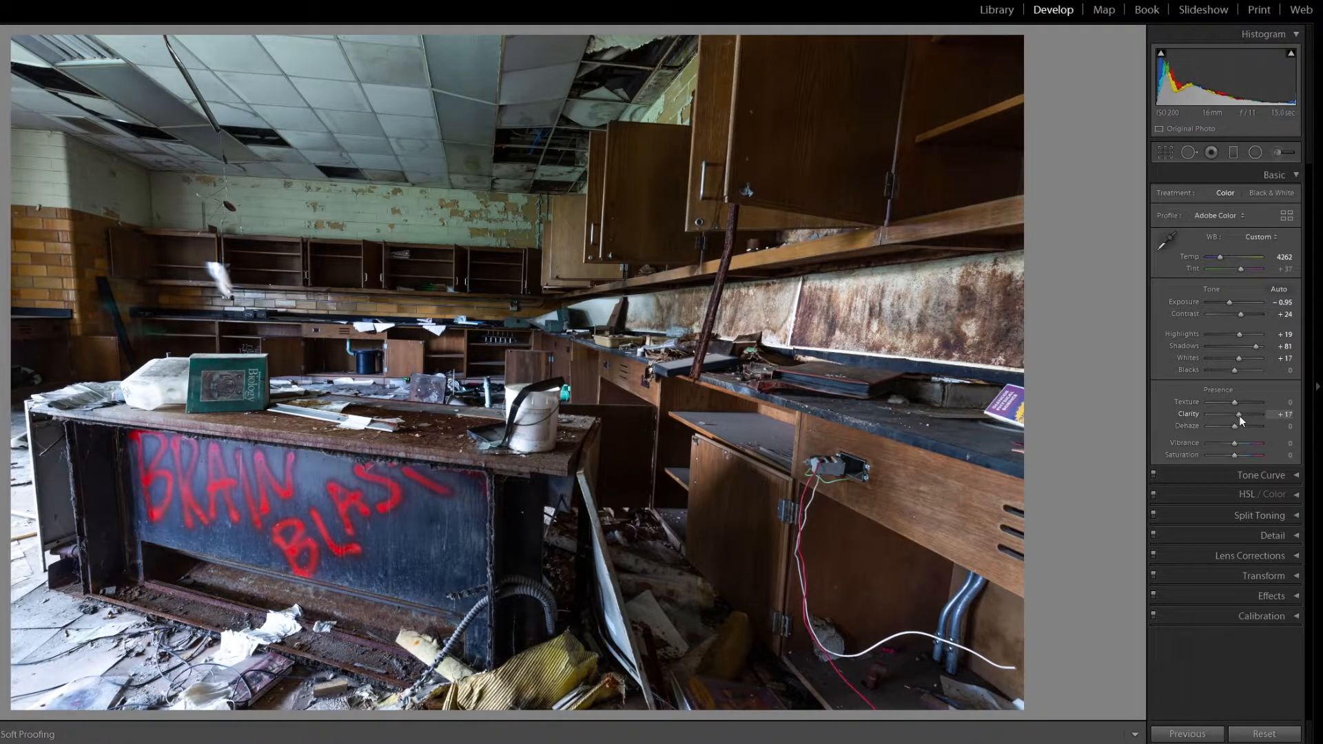
Fade the blacks on the RGB tone curve by raising the black point, and add one shadow point and one lower-midtone point
{"action": "left_click", "coordinate": [1204, 477]}
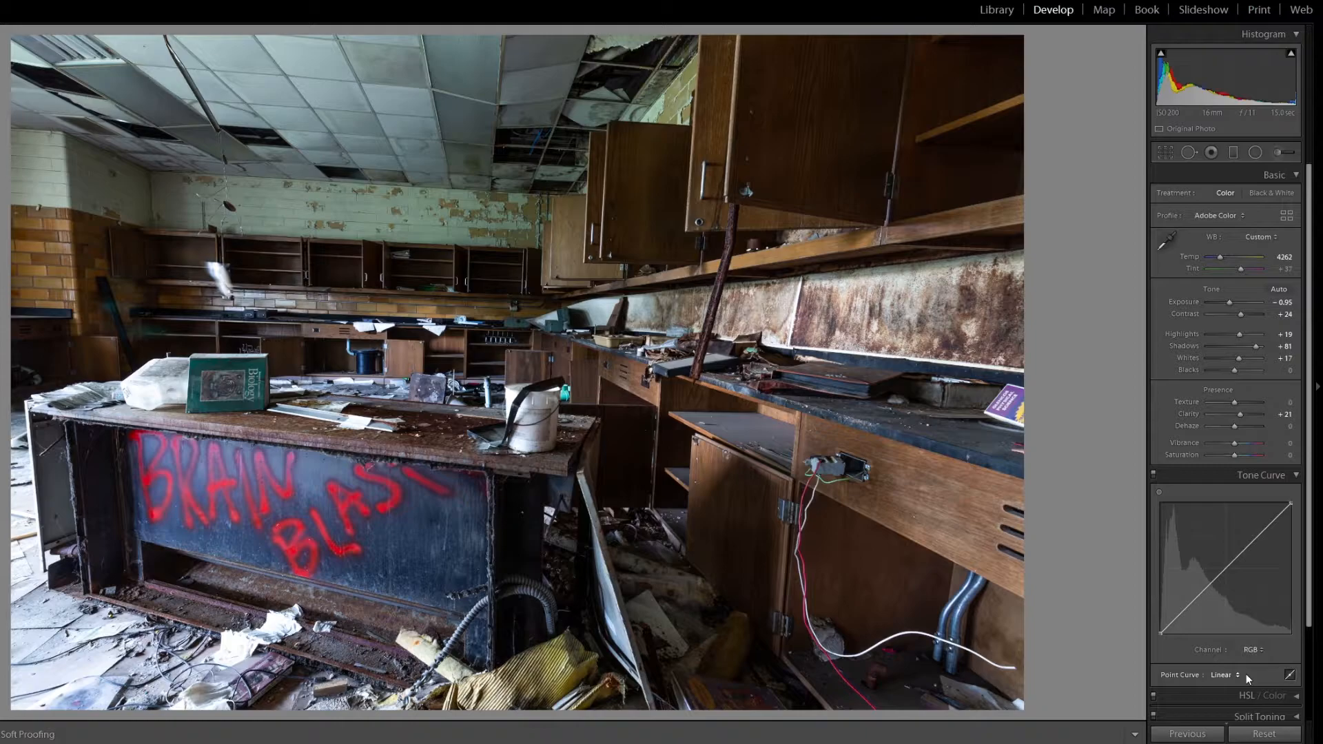
{"action": "left_click_drag", "start_coordinate": [1162, 632], "coordinate": [1163, 629]}
{"action": "right_click", "coordinate": [1163, 628]}
{"action": "left_click", "coordinate": [1185, 636]}
{"action": "mouse_move", "coordinate": [1162, 629]}
{"action": "left_mouse_down"}
{"action": "mouse_move", "coordinate": [1165, 571]}
{"action": "mouse_move", "coordinate": [1167, 624]}
{"action": "left_mouse_up"}
{"action": "mouse_move", "coordinate": [1290, 504]}
{"action": "left_mouse_down"}
{"action": "mouse_move", "coordinate": [1261, 540]}
{"action": "mouse_move", "coordinate": [1291, 504]}
{"action": "left_mouse_up"}
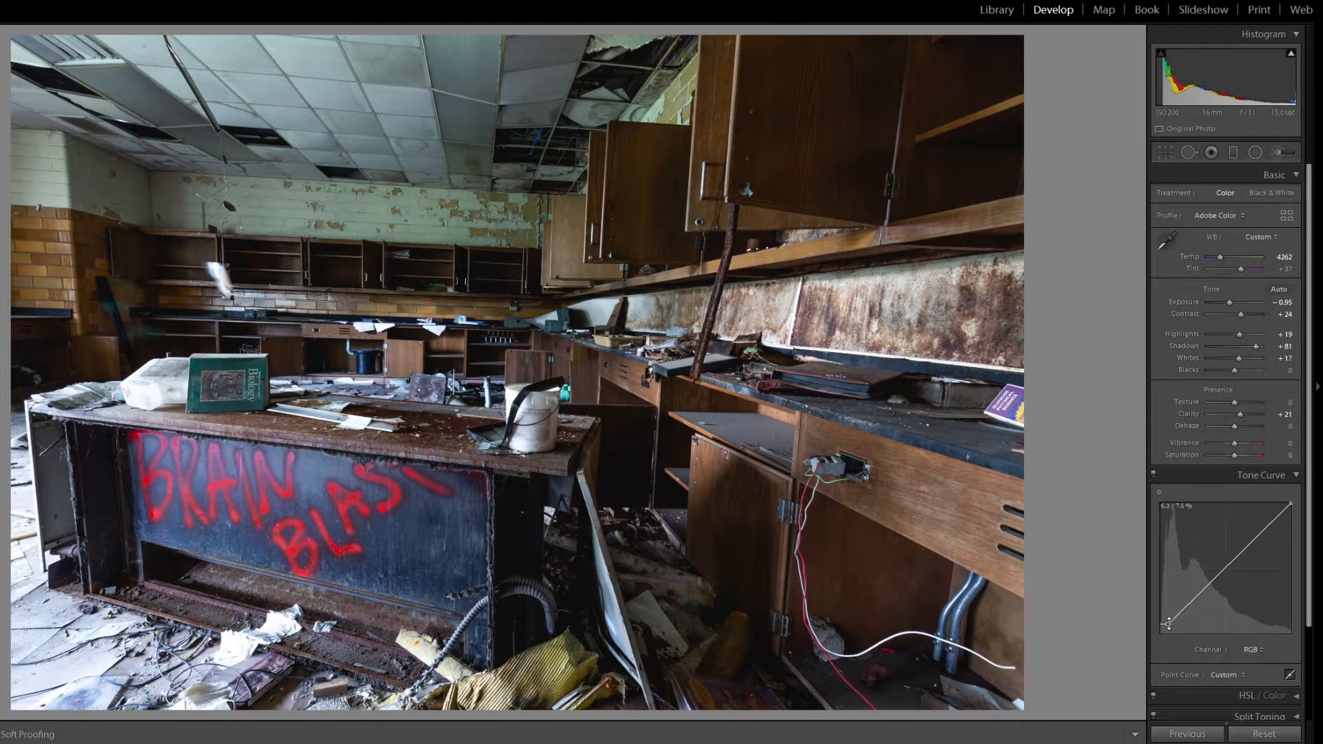
{"action": "left_click_drag", "start_coordinate": [1169, 625], "coordinate": [1168, 626]}
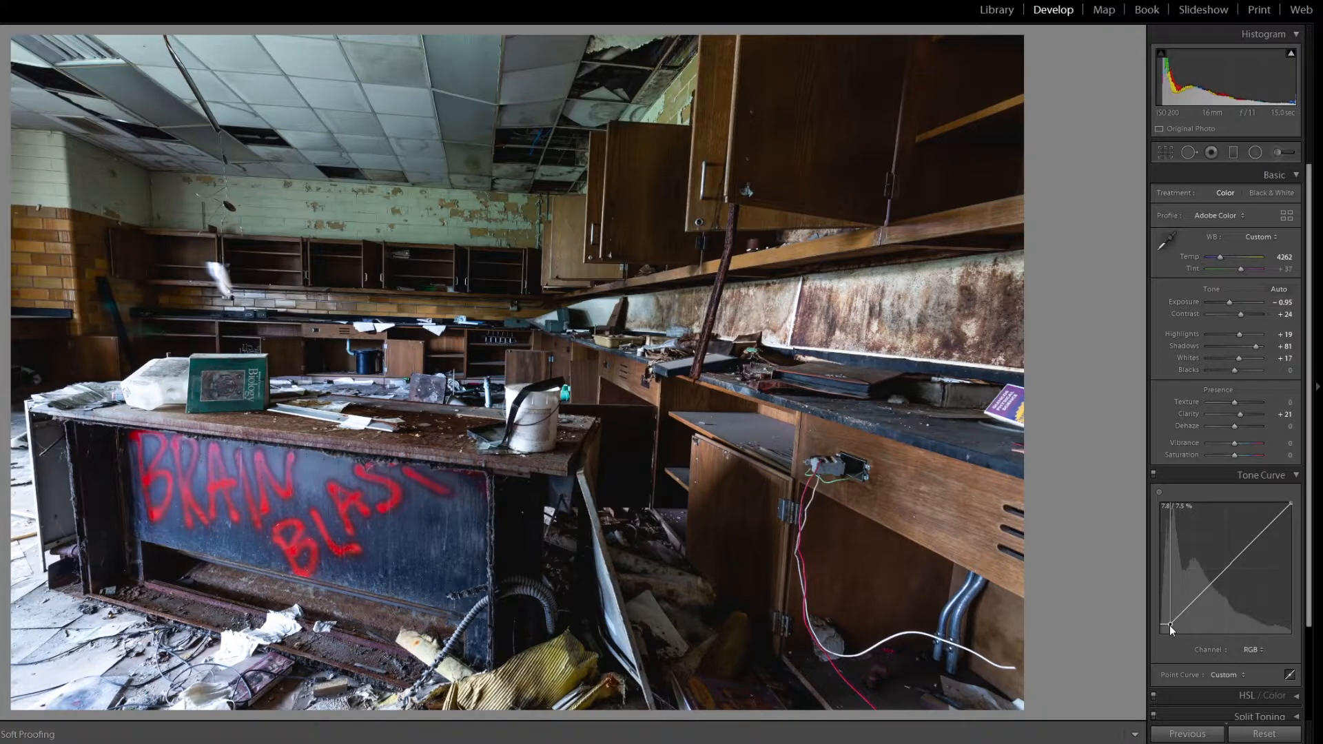
{"action": "left_click", "coordinate": [1203, 592]}
{"action": "left_click_drag", "start_coordinate": [1203, 591], "coordinate": [1201, 589]}
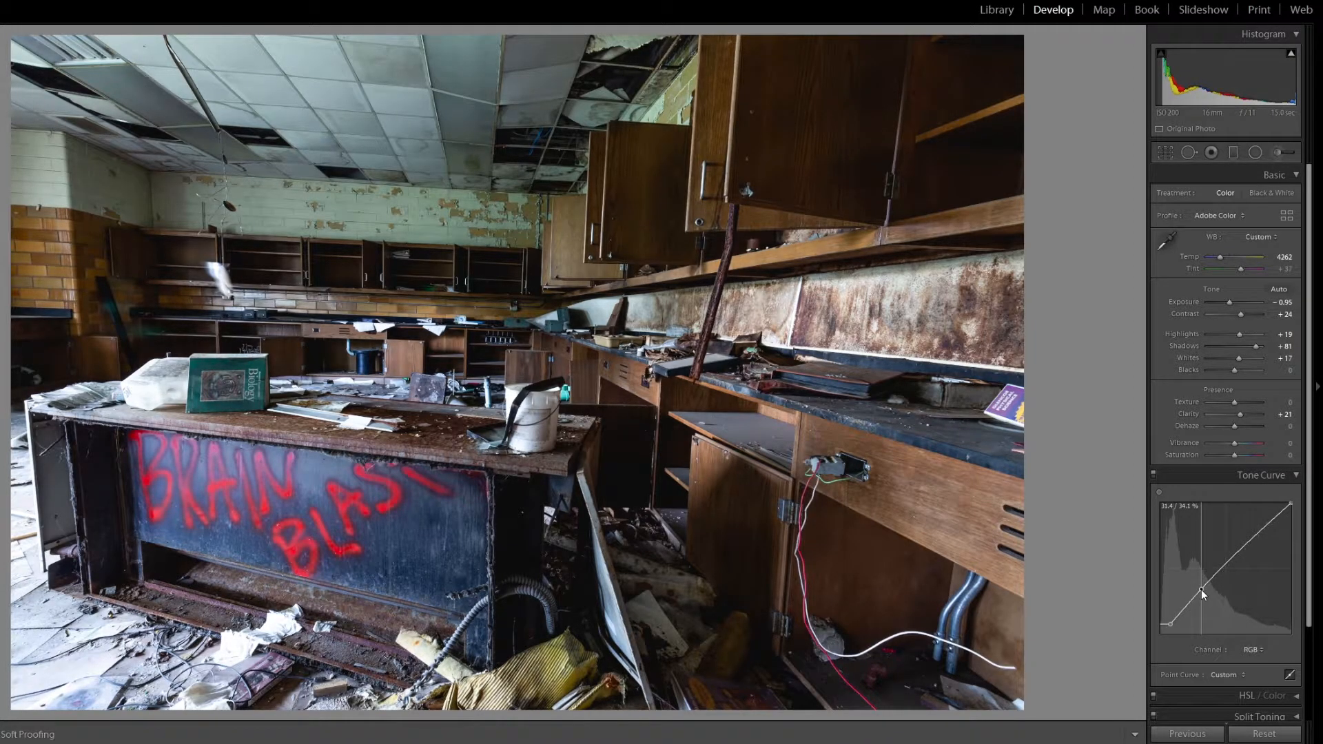
On the red channel's tone curve, anchor the highlights with a point and pull the shadows slightly down
{"action": "left_click", "coordinate": [1256, 650]}
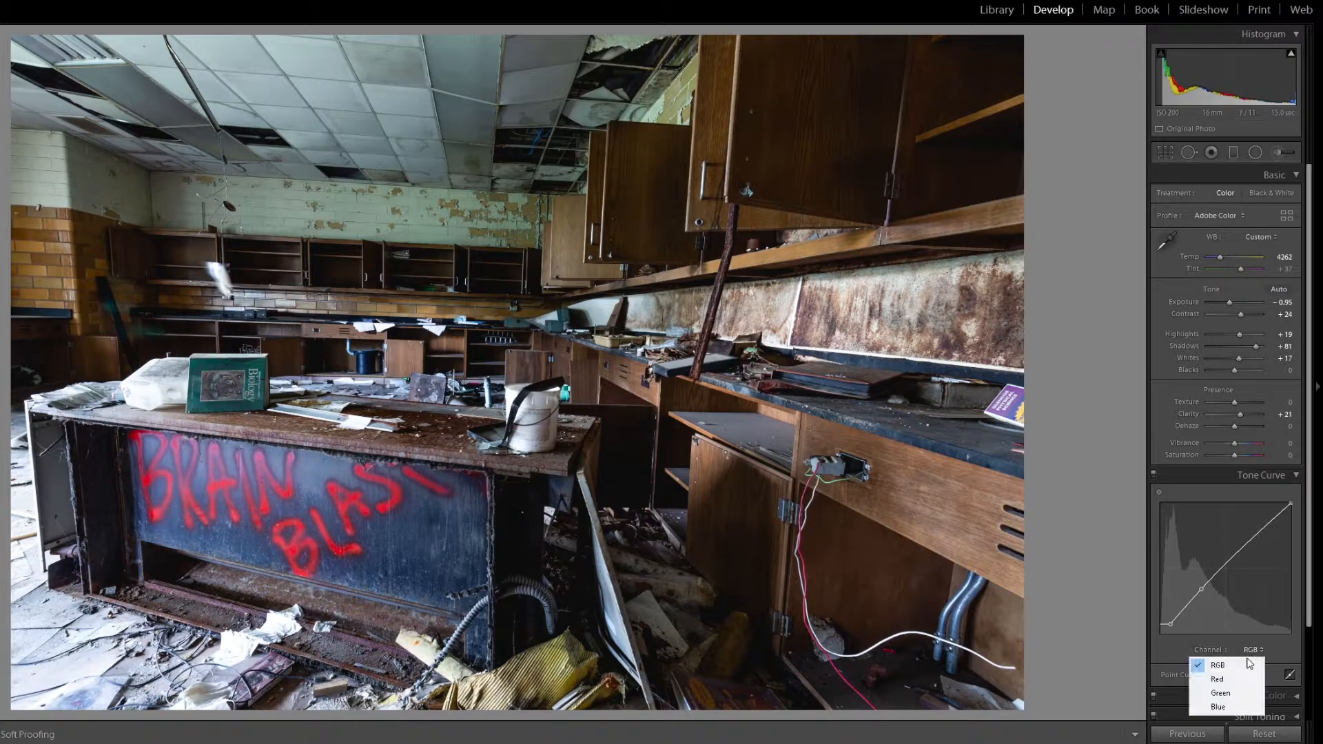
{"action": "left_click", "coordinate": [1237, 679]}
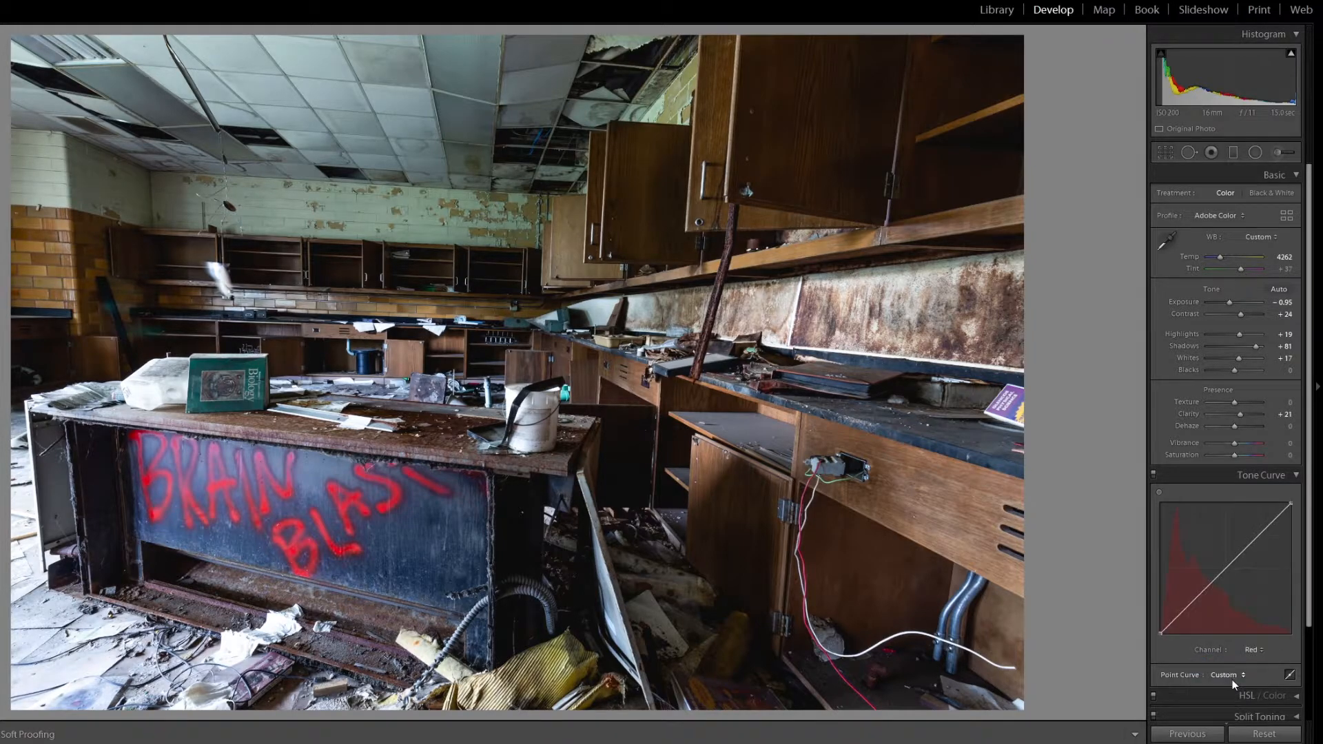
{"action": "left_click", "coordinate": [1251, 542]}
{"action": "left_click_drag", "start_coordinate": [1178, 616], "coordinate": [1177, 621]}
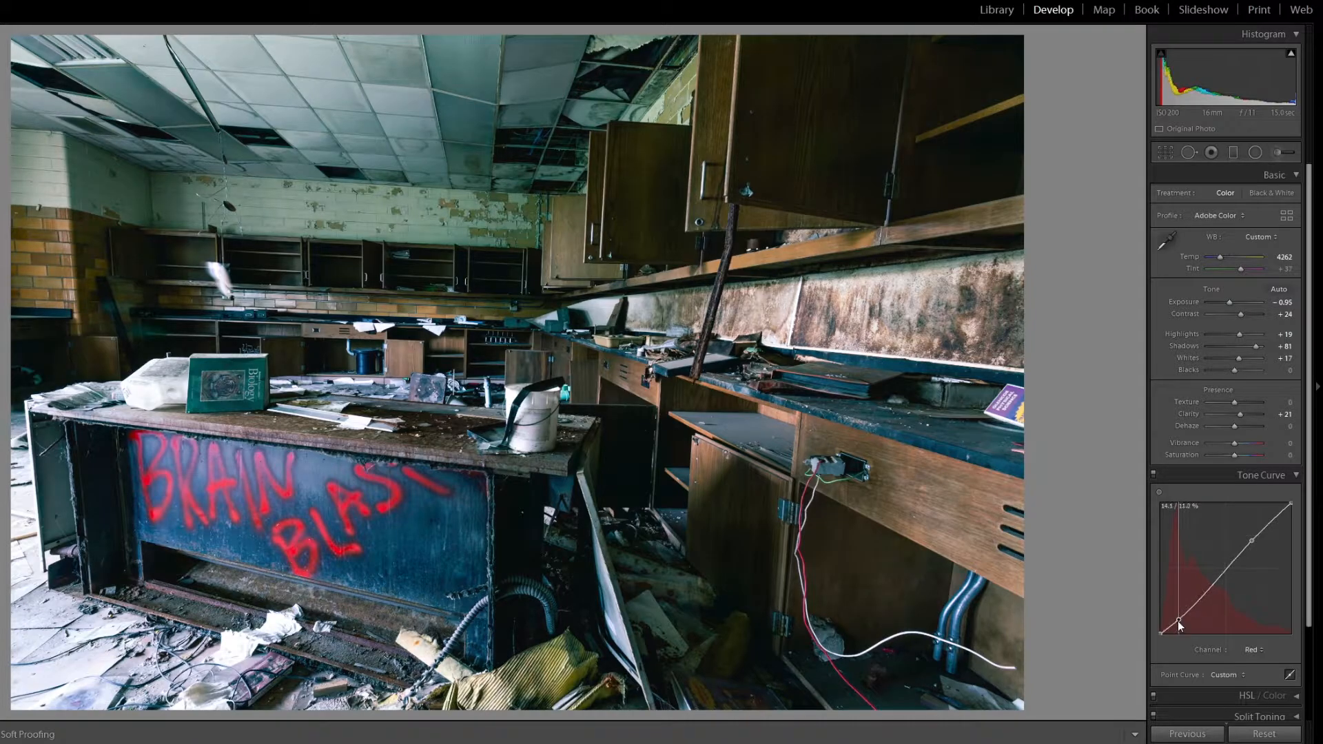
On the green channel's tone curve, add one point in the highlights and one in the shadows, pulling the curve slightly down
{"action": "left_click", "coordinate": [1251, 650]}
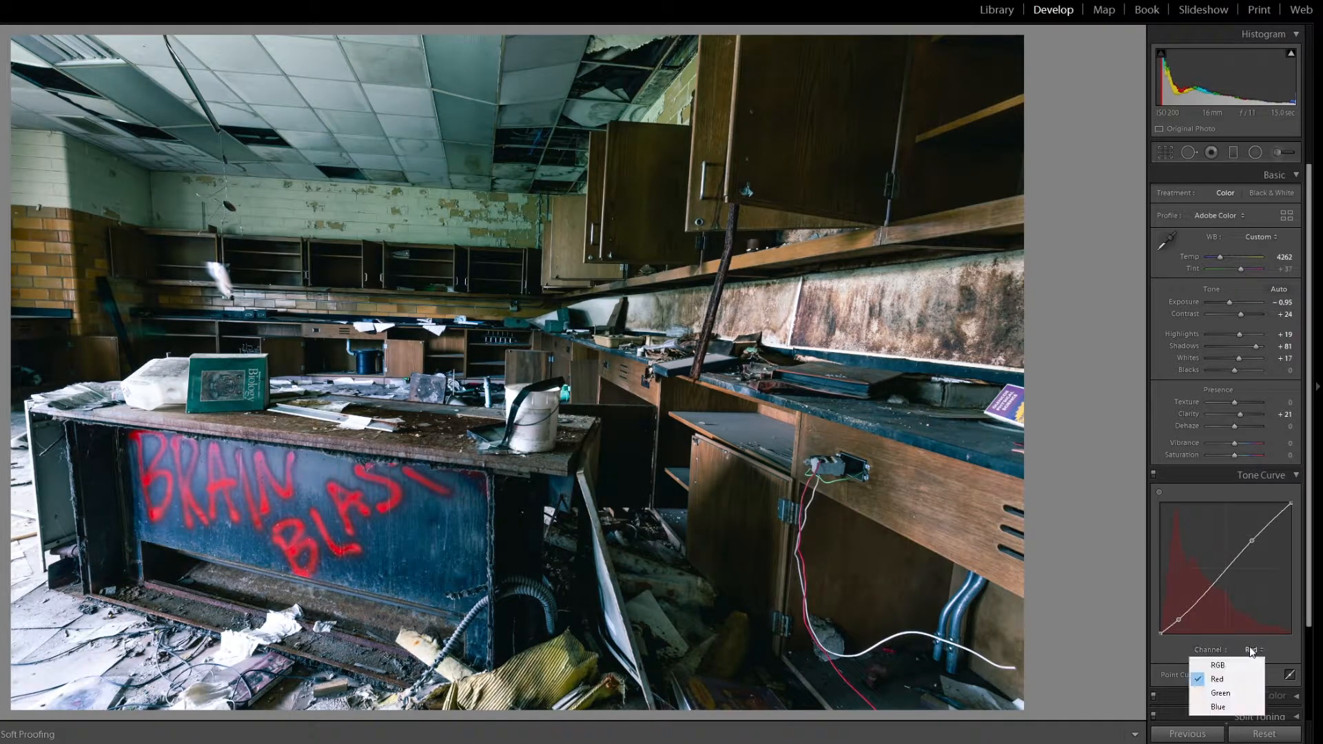
{"action": "left_click", "coordinate": [1238, 694]}
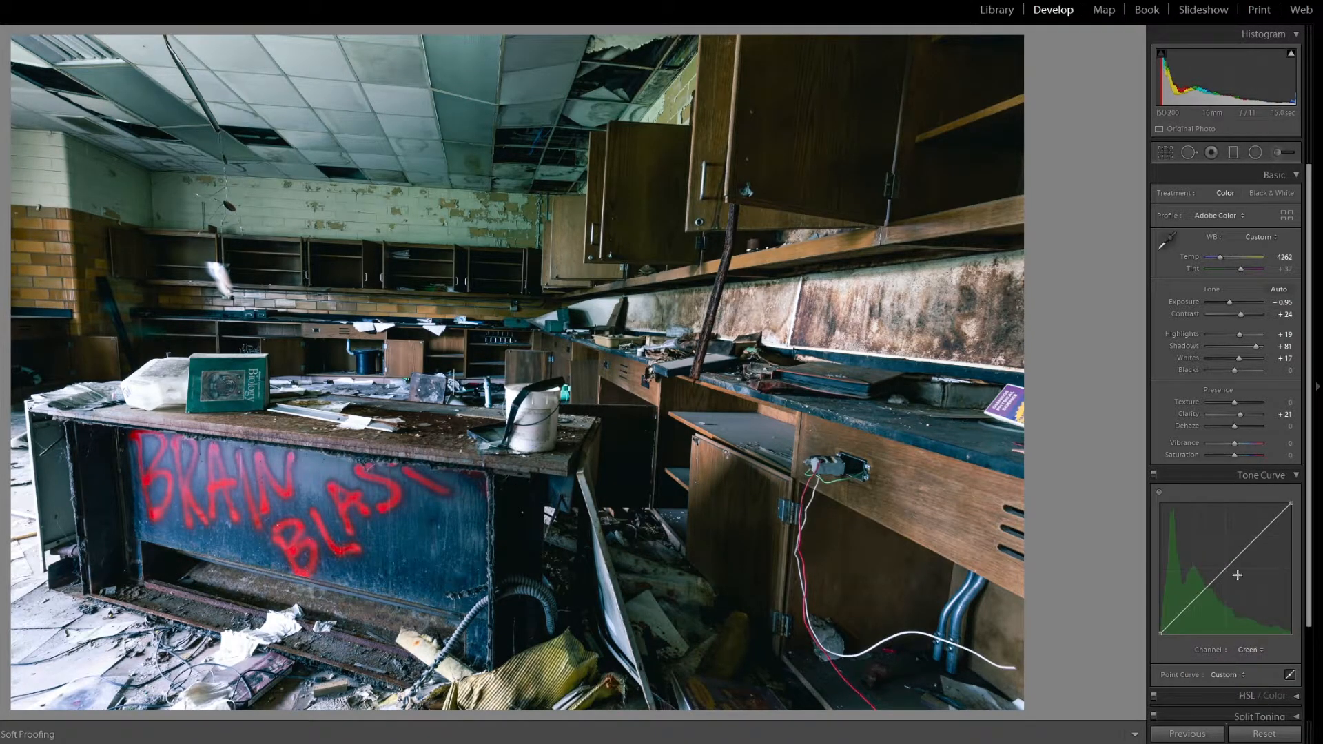
{"action": "left_click", "coordinate": [1254, 540]}
{"action": "left_click", "coordinate": [1179, 617]}
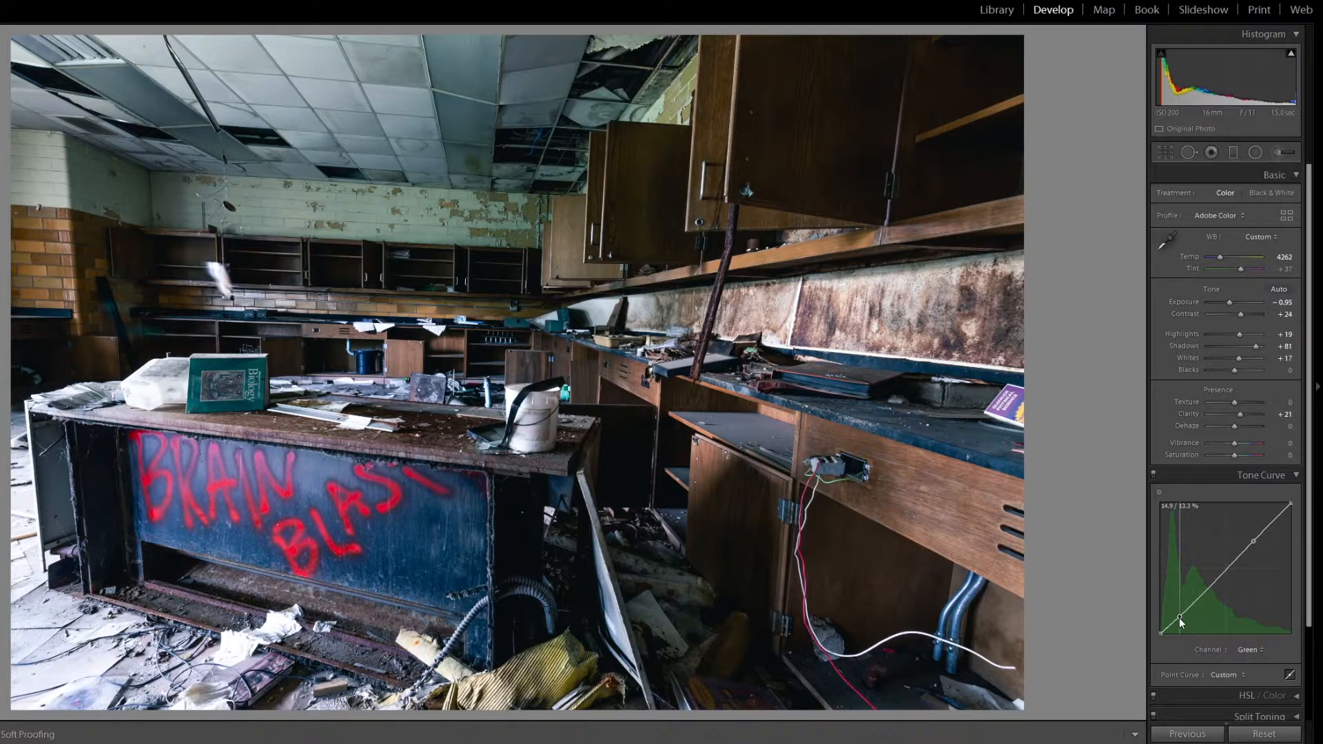
On the blue channel's tone curve, lift the highlights slightly and pull the shadows slightly down
{"action": "left_click", "coordinate": [1247, 650]}
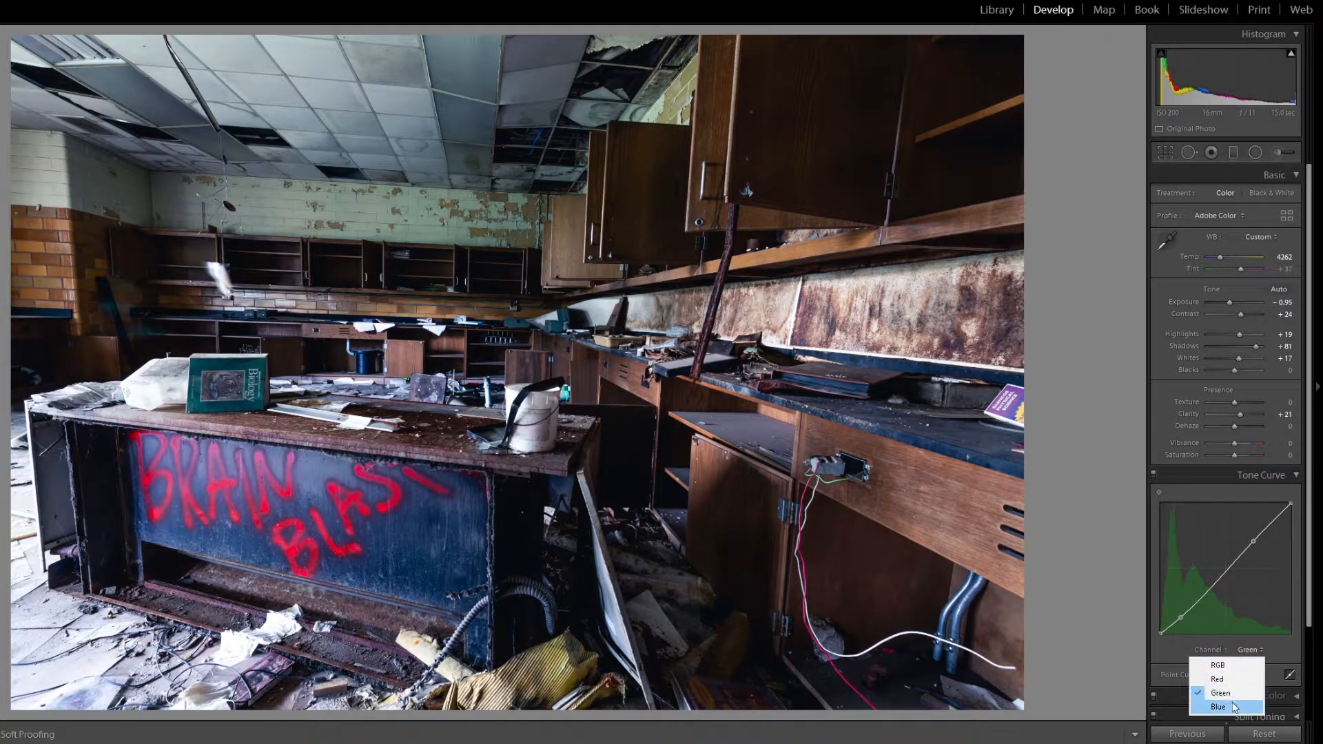
{"action": "left_click", "coordinate": [1233, 707]}
{"action": "left_click", "coordinate": [1256, 537]}
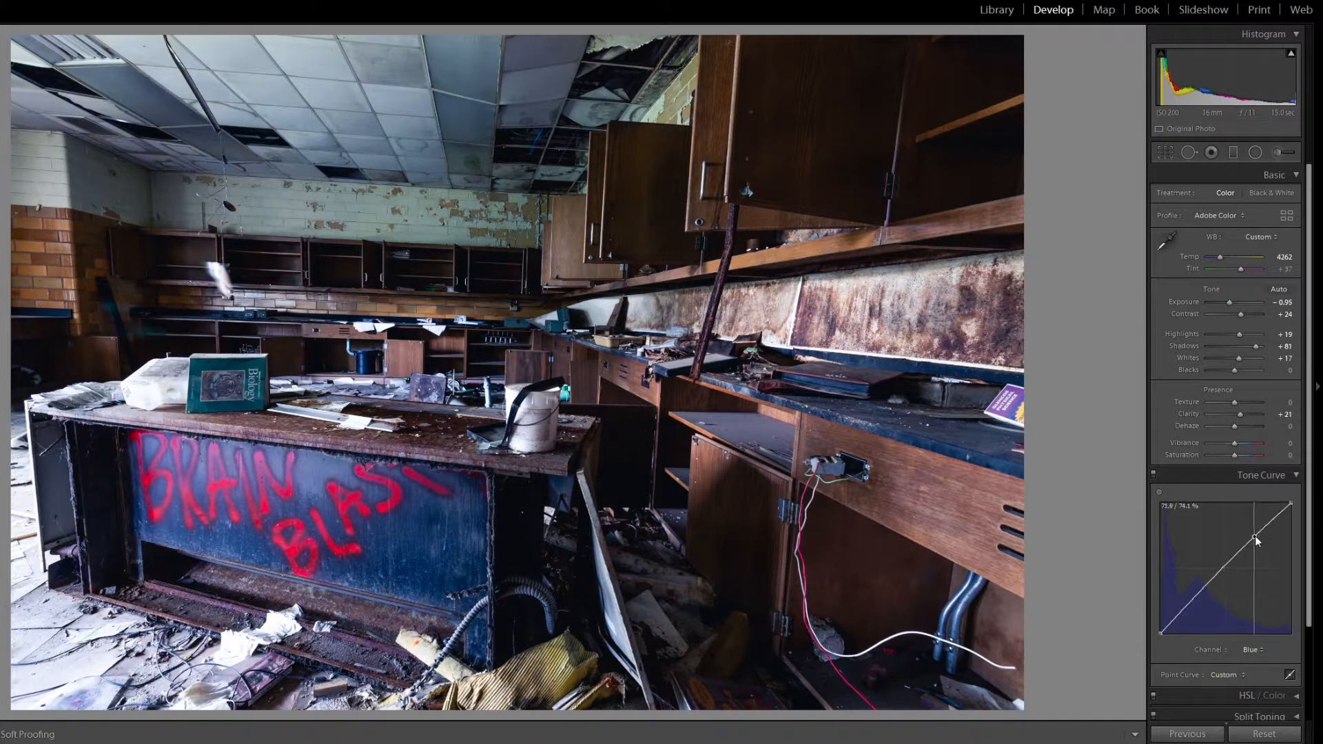
{"action": "left_click_drag", "start_coordinate": [1177, 618], "coordinate": [1176, 622]}
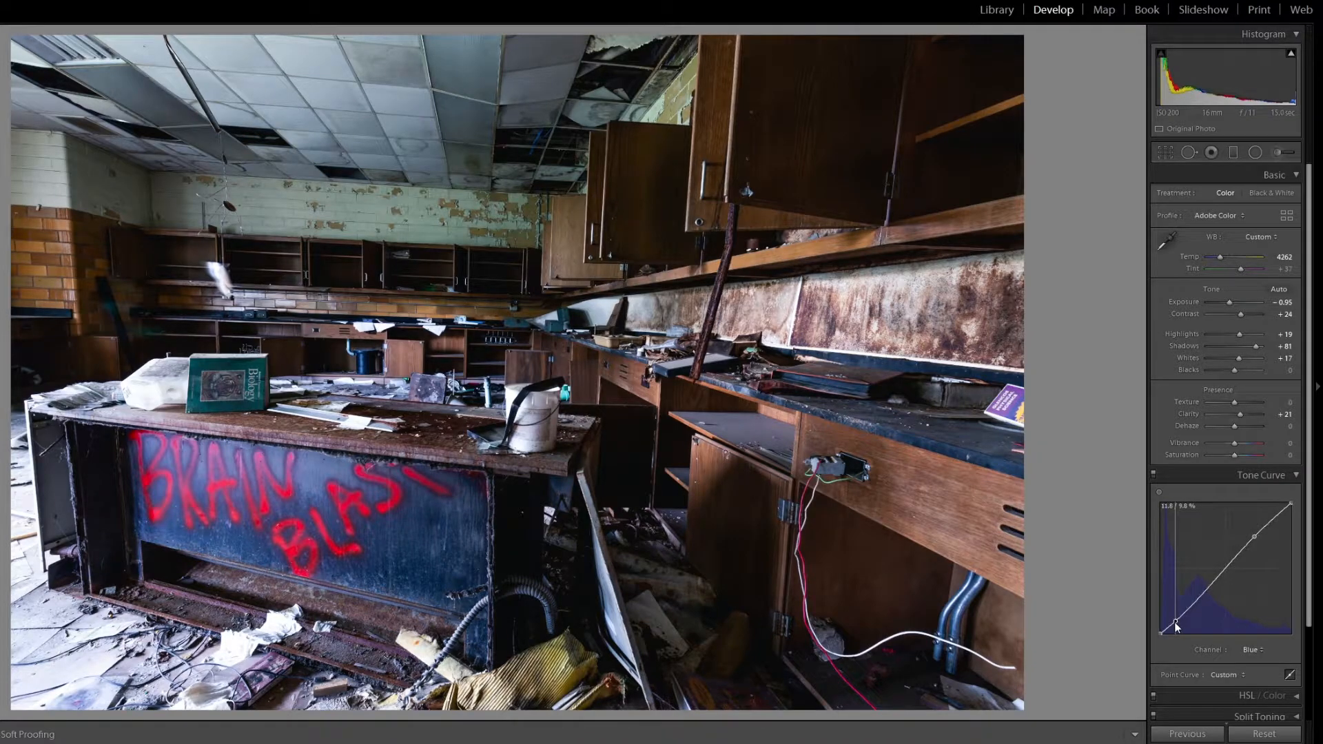
{"action": "left_click", "coordinate": [1295, 476]}
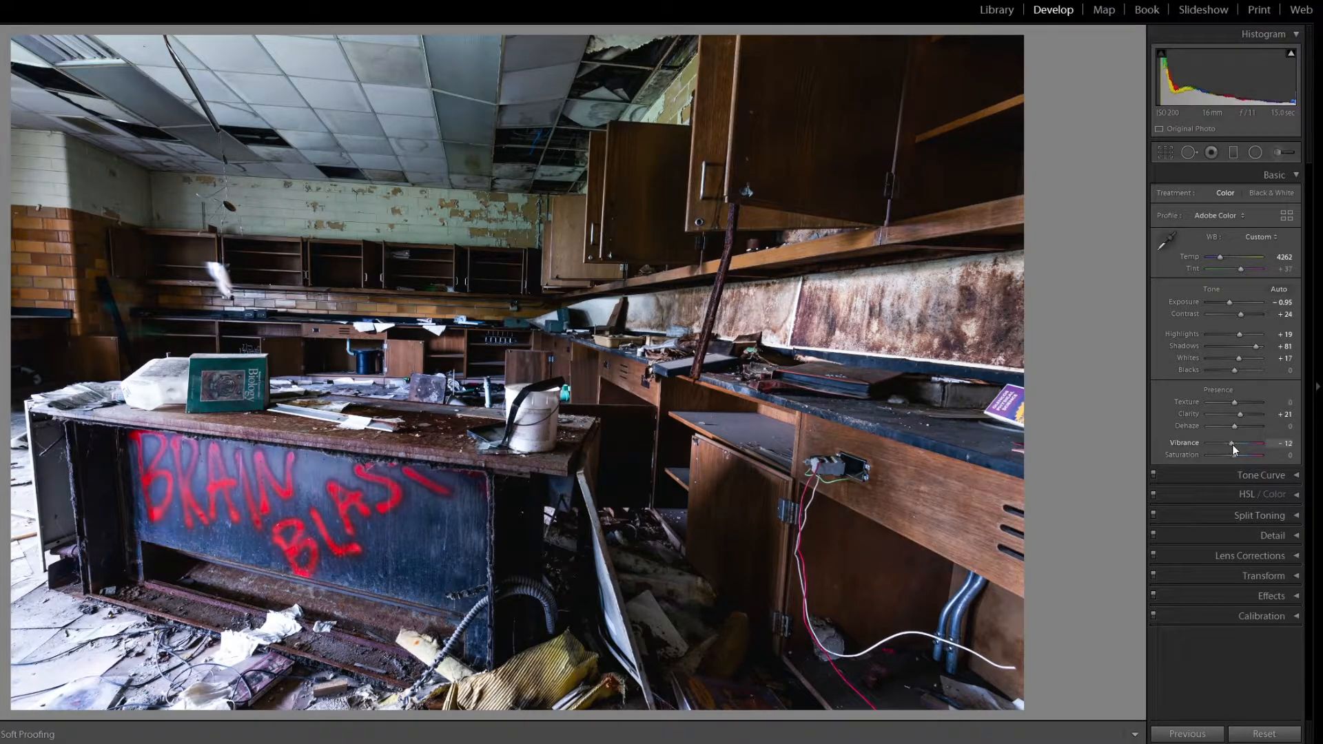
Set Vibrance to -12 and Saturation to +14, and add grain with an Amount of 40
{"action": "left_click_drag", "start_coordinate": [1236, 459], "coordinate": [1238, 460]}
{"action": "left_click", "coordinate": [1234, 605]}
{"action": "left_click_drag", "start_coordinate": [1211, 668], "coordinate": [1215, 668]}
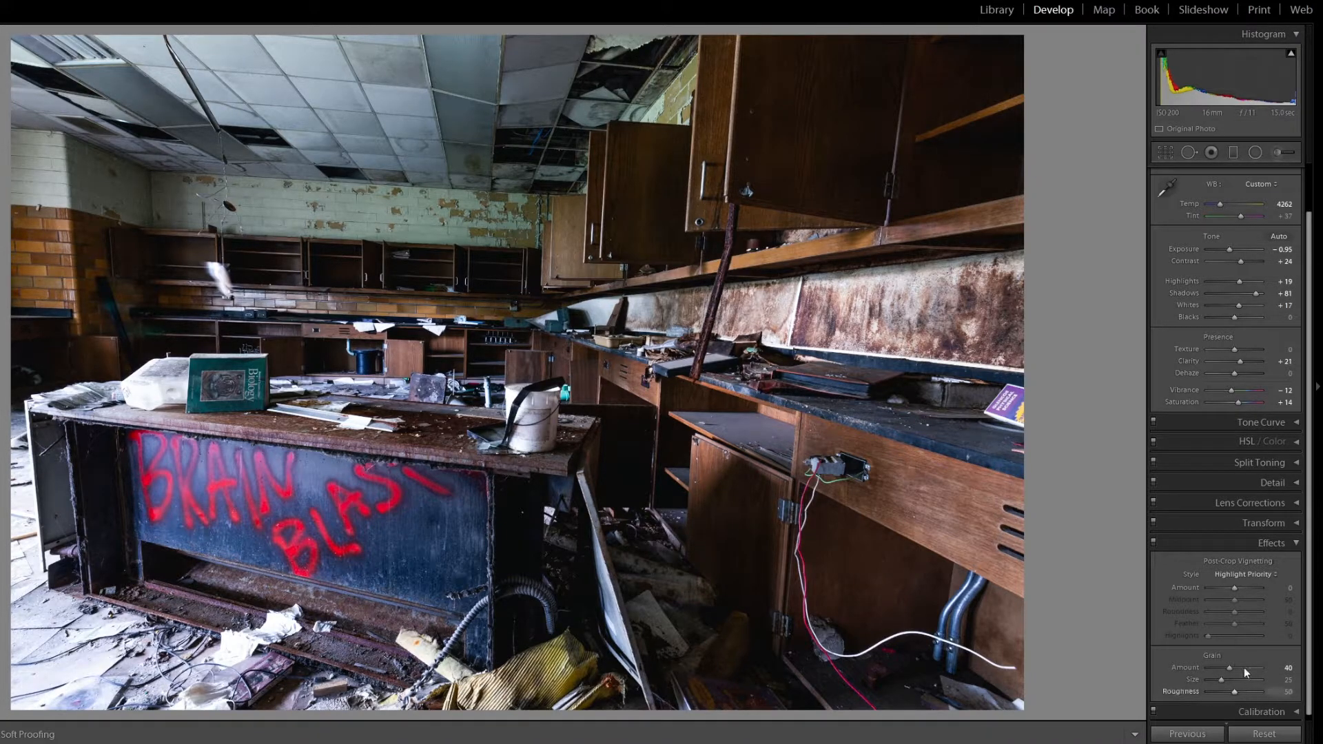
{"action": "left_click", "coordinate": [1295, 543]}
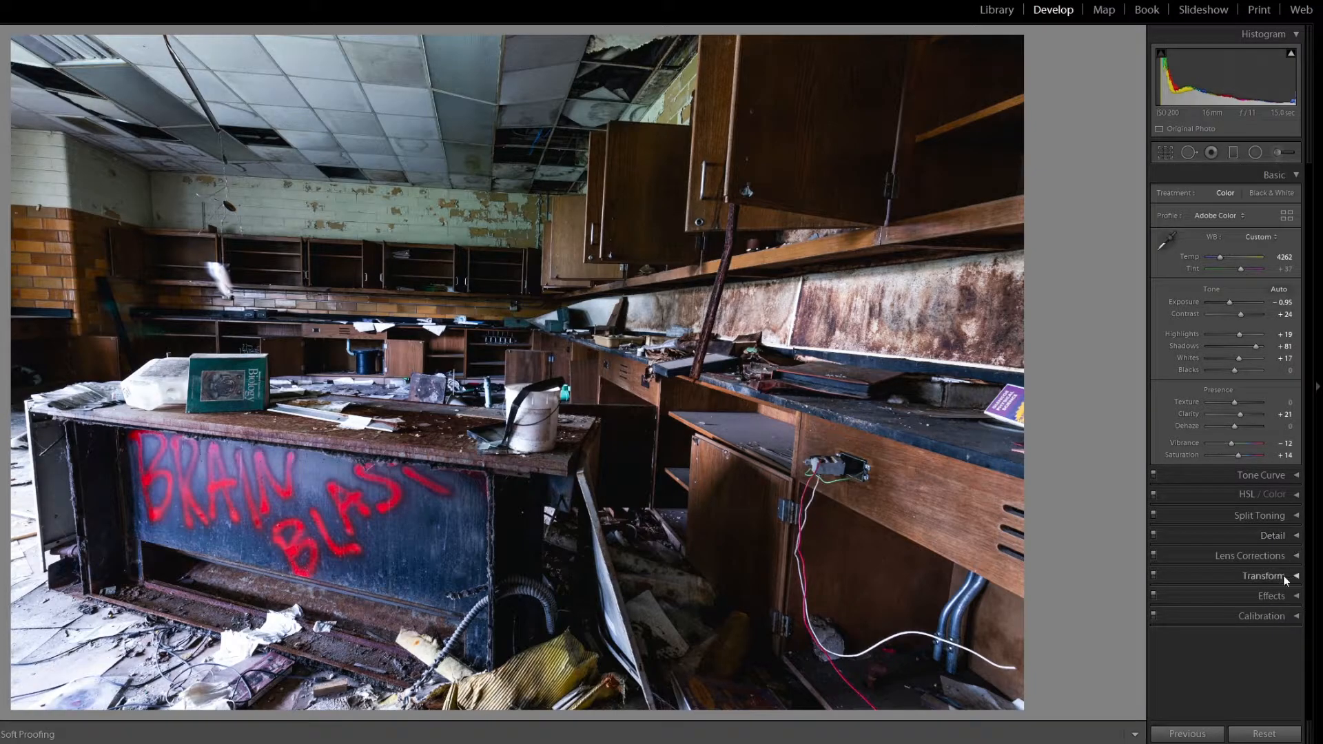
In the camera calibration, set Shadows Tint to -29, Red Primary Hue to +12 and Saturation to +26, and lower the Blue Primary Hue
{"action": "left_click", "coordinate": [1225, 617]}
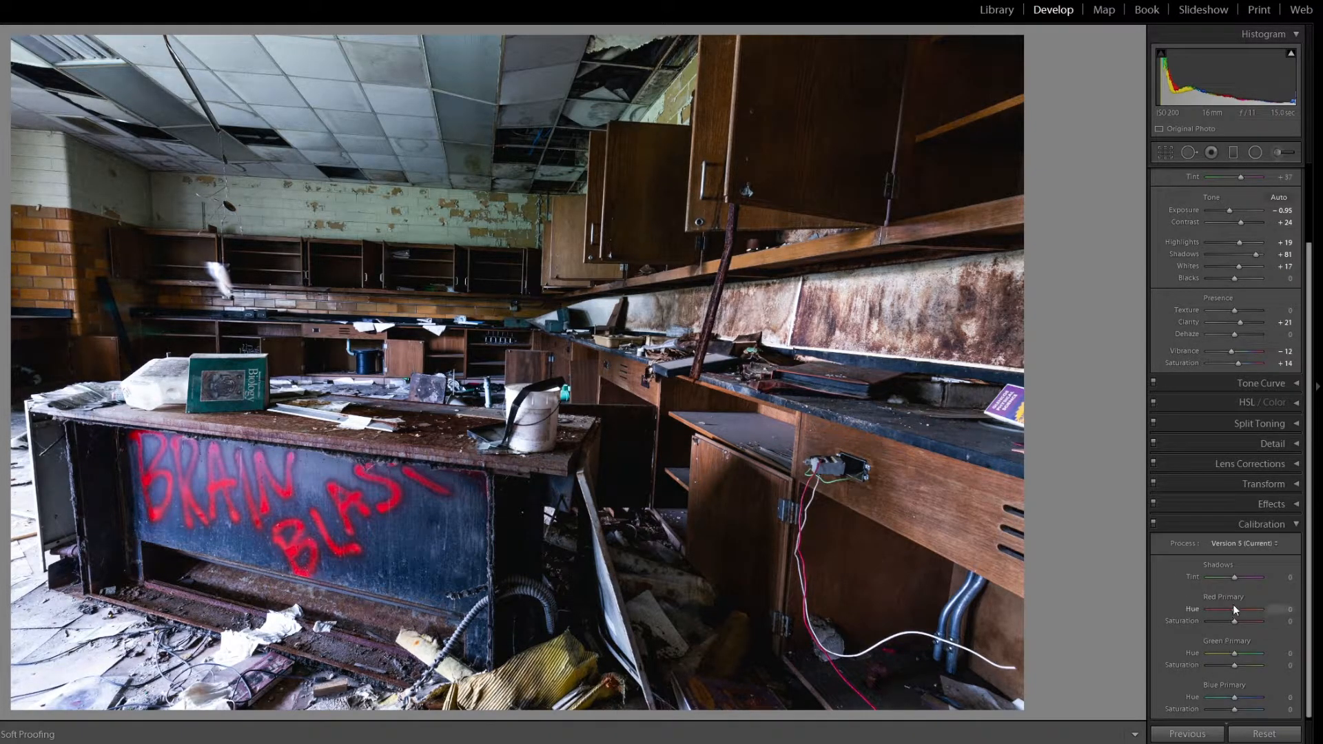
{"action": "left_click_drag", "start_coordinate": [1224, 576], "coordinate": [1225, 576]}
{"action": "mouse_move", "coordinate": [1235, 622]}
{"action": "left_mouse_down"}
{"action": "mouse_move", "coordinate": [1267, 622]}
{"action": "mouse_move", "coordinate": [1246, 627]}
{"action": "left_mouse_up"}
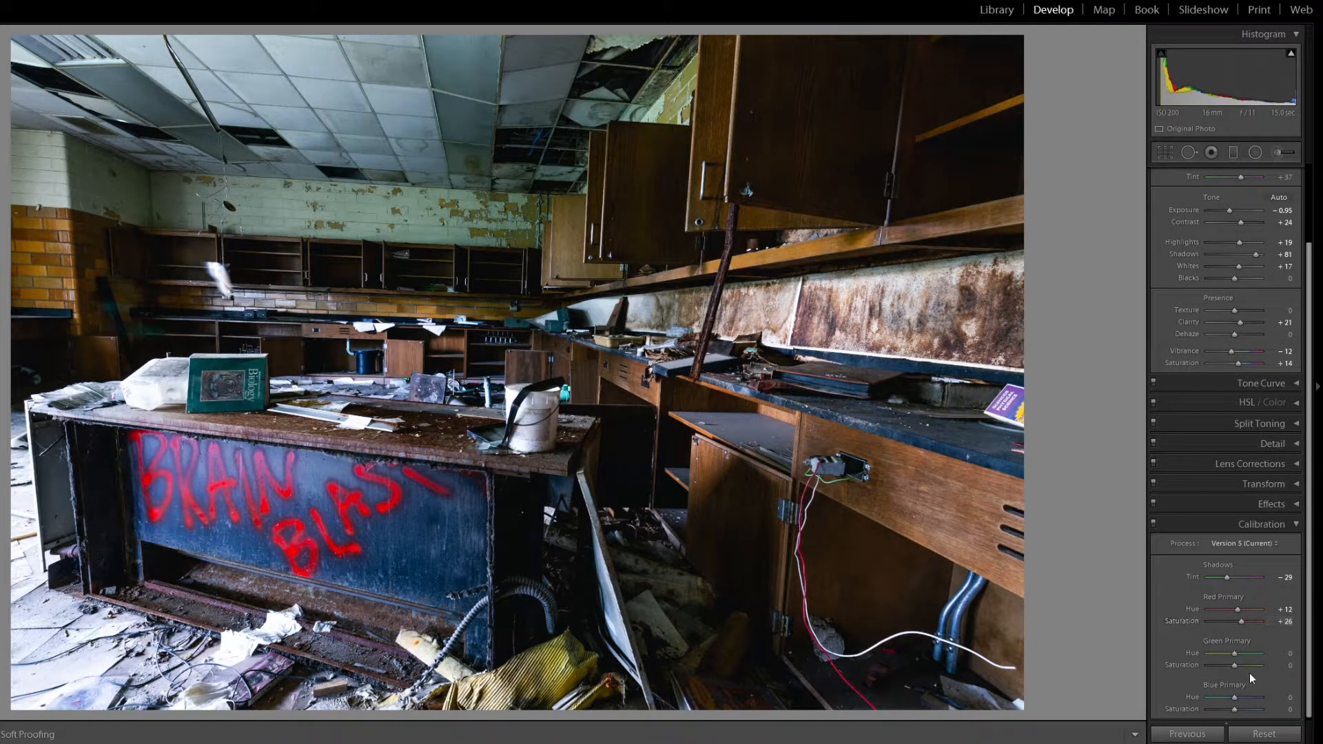
{"action": "left_click_drag", "start_coordinate": [1232, 698], "coordinate": [1230, 697]}
{"action": "left_click", "coordinate": [1210, 521]}
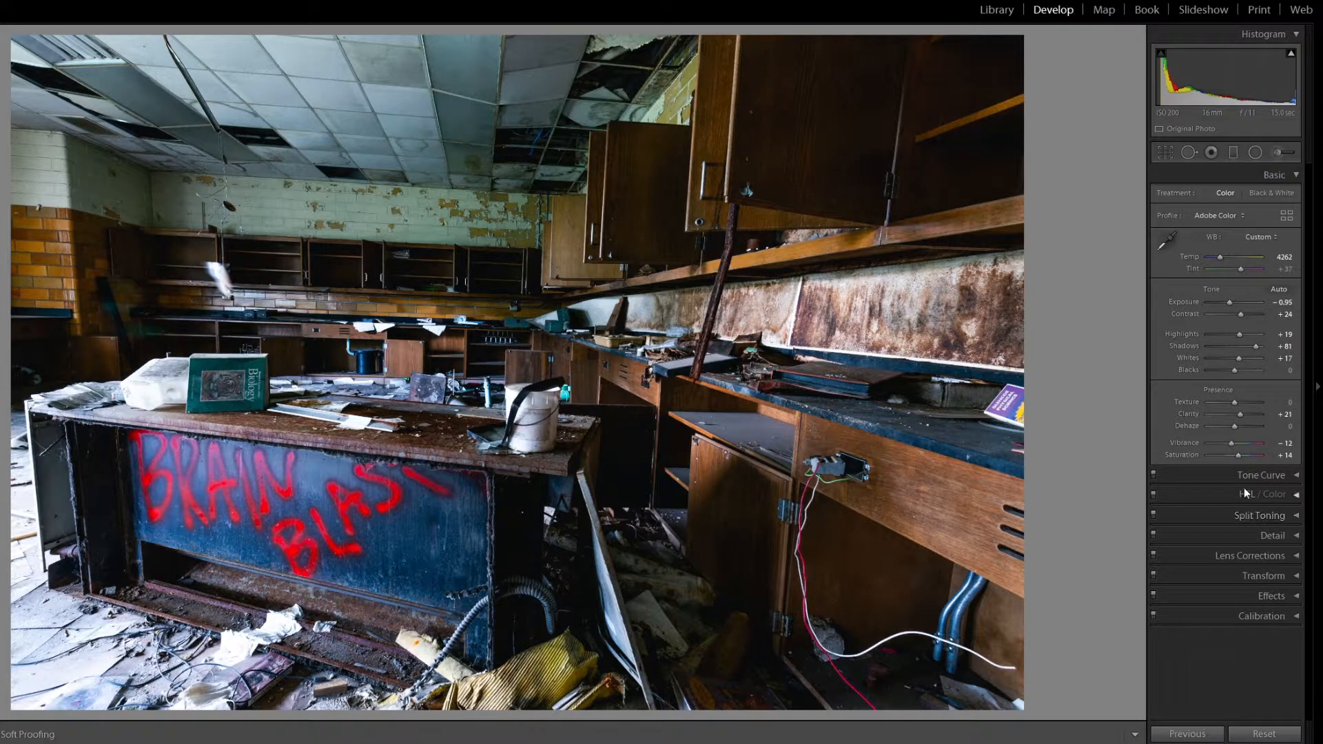
Reduce the HSL saturation of Blue to -13, Purple to -7 and Magenta to -7
{"action": "left_click", "coordinate": [1213, 497]}
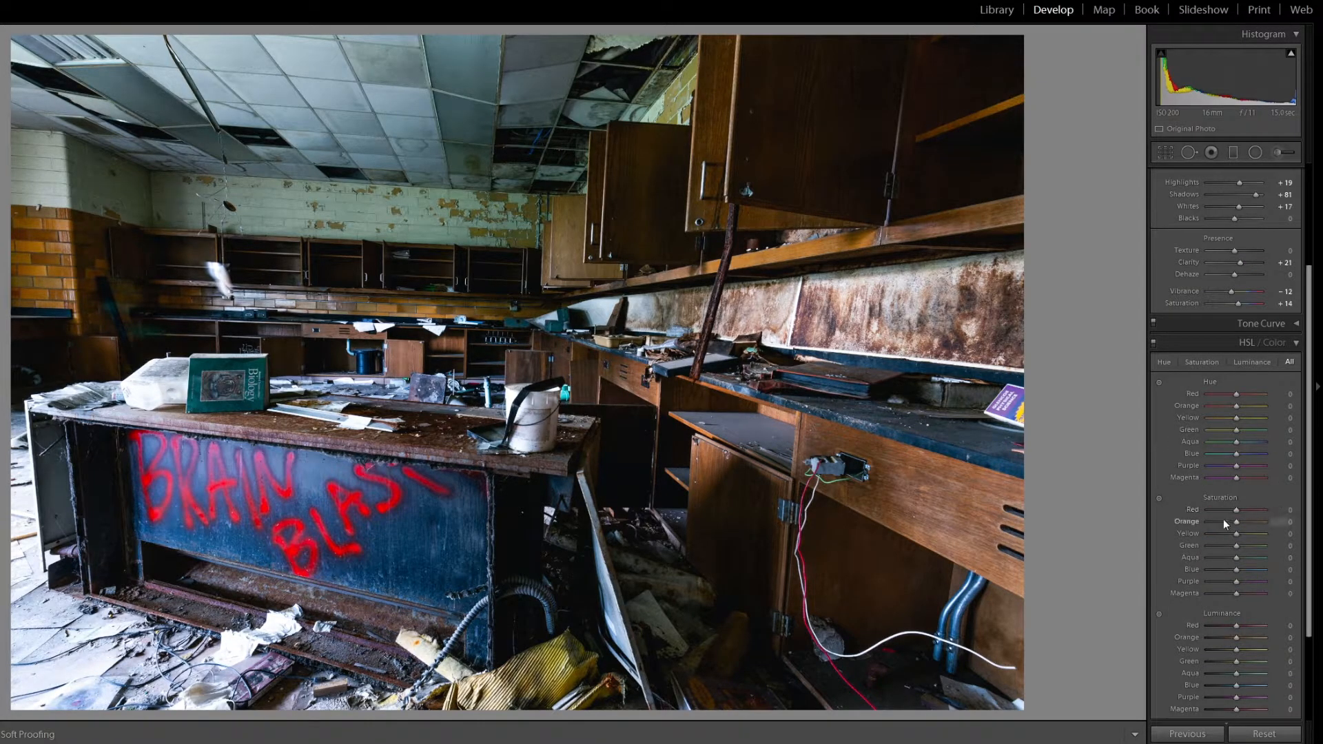
{"action": "scroll", "coordinate": [1242, 521], "scroll_direction": "down", "scroll_amount": 1}
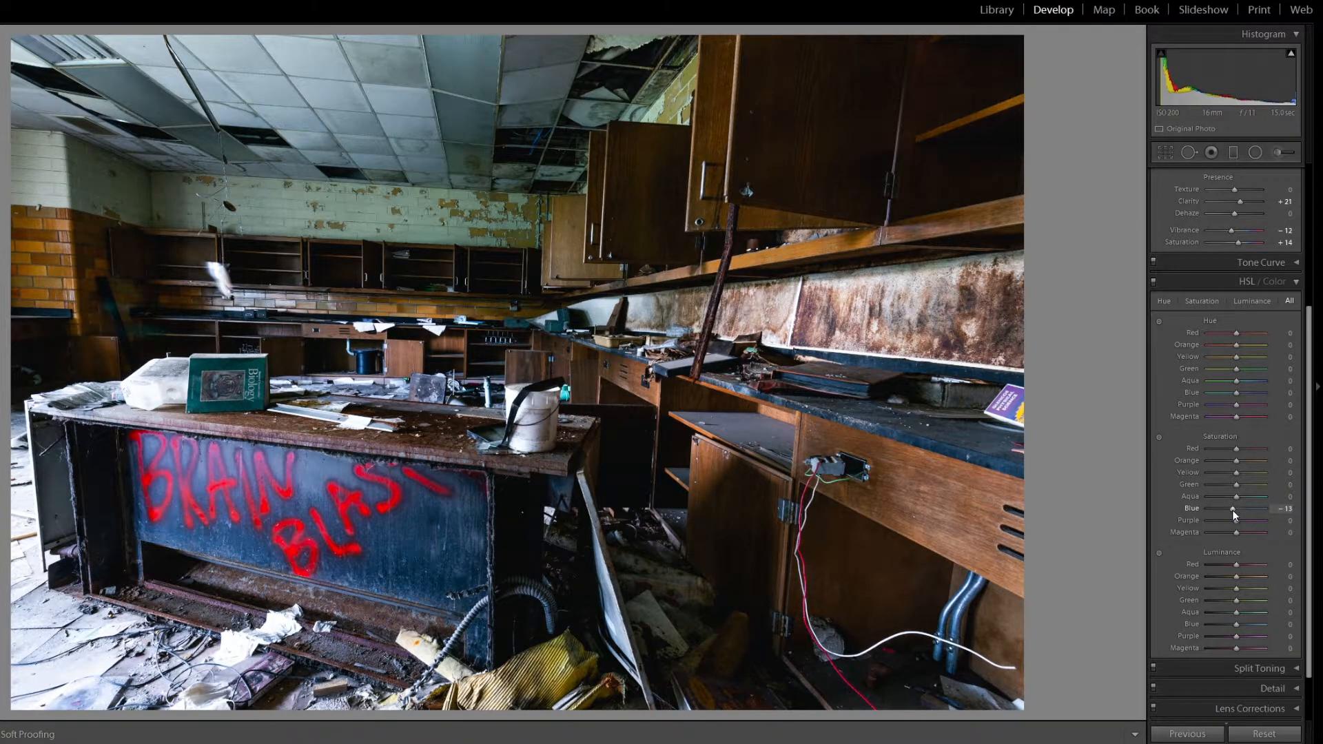
{"action": "left_click_drag", "start_coordinate": [1235, 522], "coordinate": [1233, 525]}
Reset the trial Red luminance change, and use targeted adjustment for luminance on the graffiti panel and for saturation in the photo
{"action": "left_click_drag", "start_coordinate": [1234, 564], "coordinate": [1239, 564]}
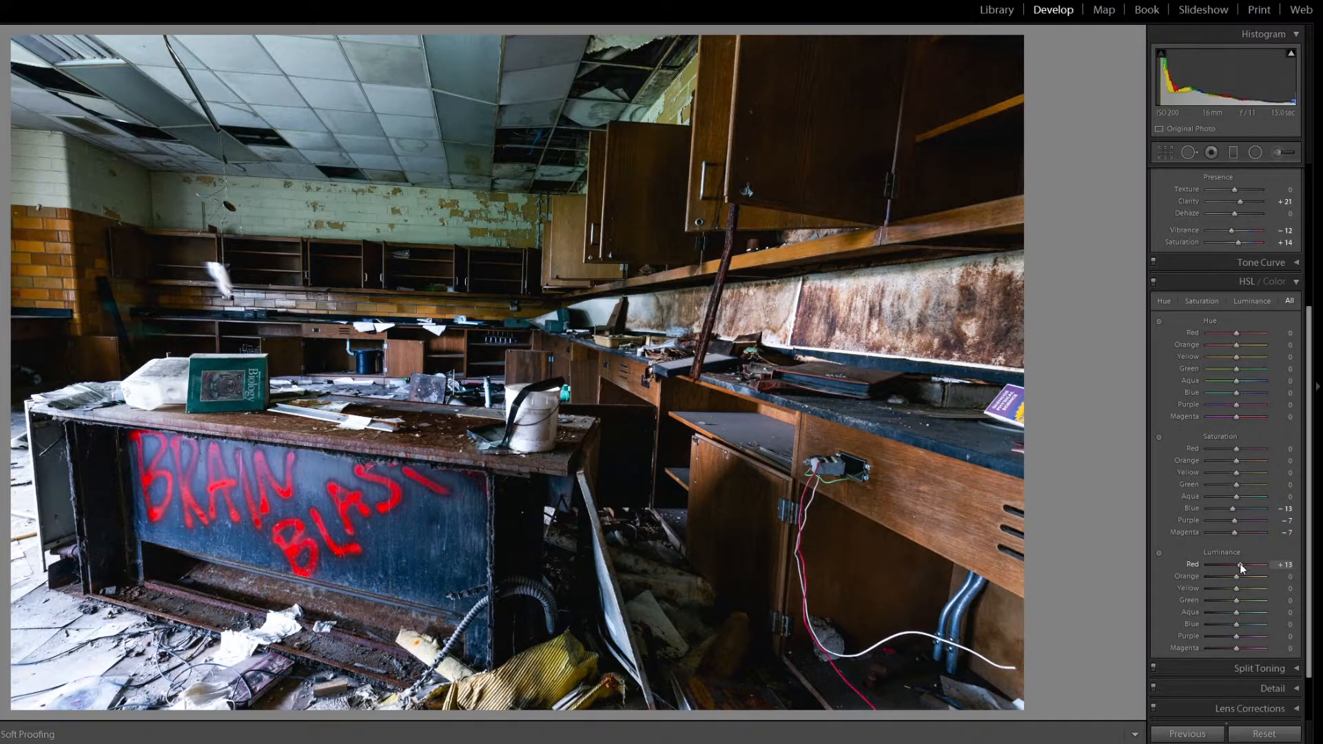
{"action": "double_click", "coordinate": [1193, 568]}
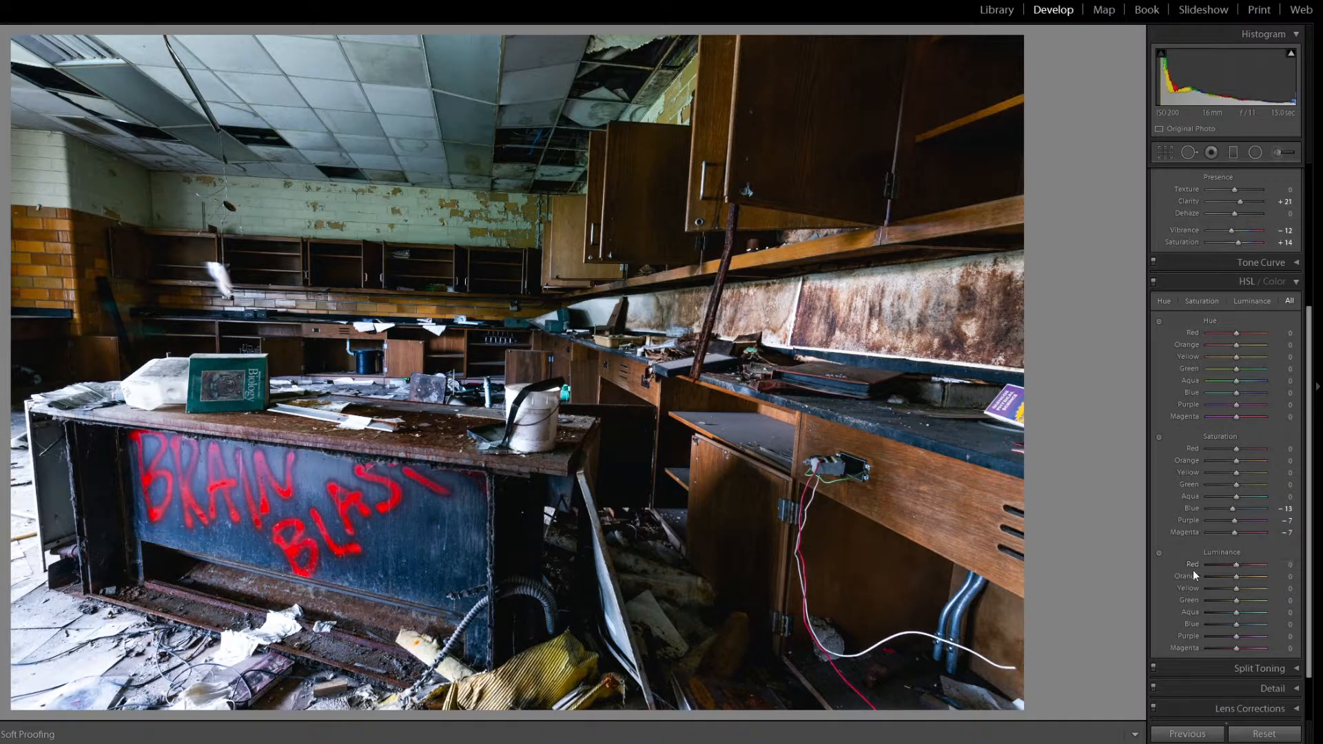
{"action": "left_click", "coordinate": [1159, 553]}
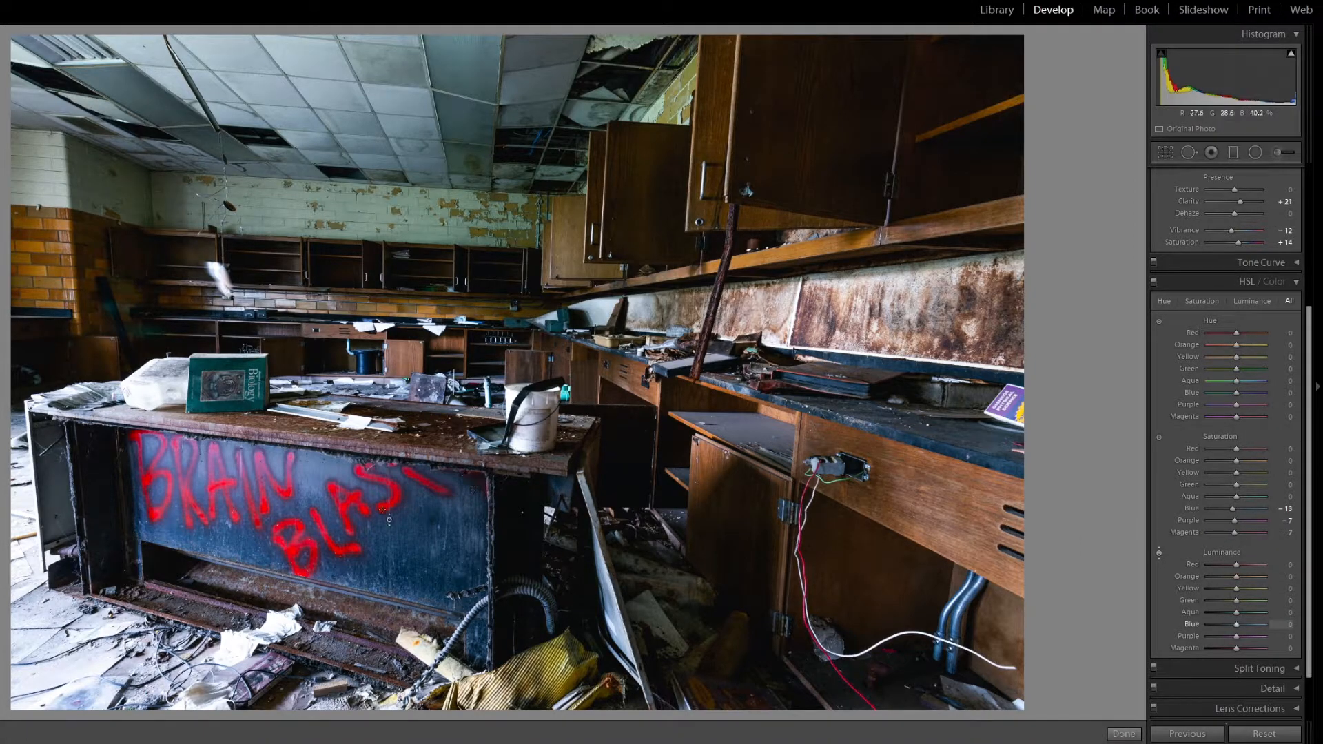
{"action": "mouse_move", "coordinate": [384, 509]}
{"action": "left_mouse_down"}
{"action": "mouse_move", "coordinate": [384, 469]}
{"action": "mouse_move", "coordinate": [384, 505]}
{"action": "left_mouse_up"}
{"action": "left_click", "coordinate": [1159, 437]}
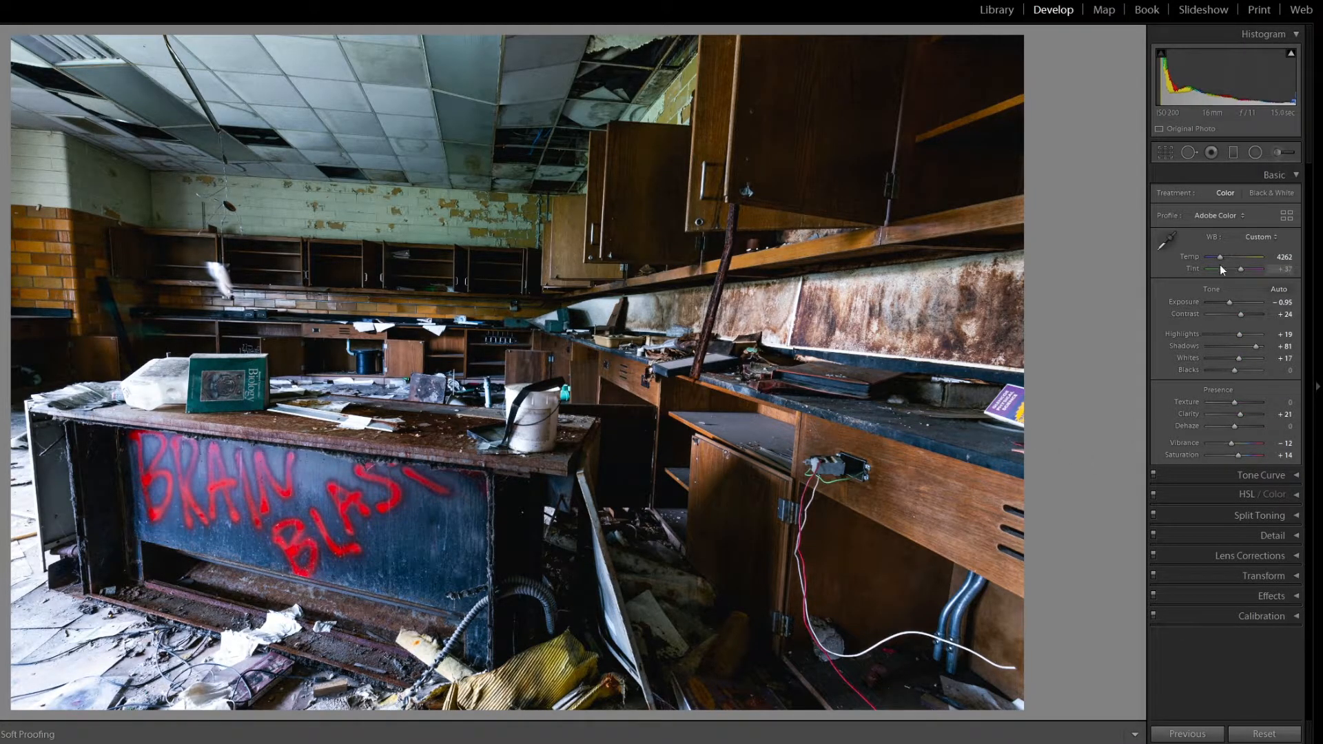
Reset the classroom photo's white balance to As Shot and cool its Temp to 4381
{"action": "left_click", "coordinate": [1255, 237]}
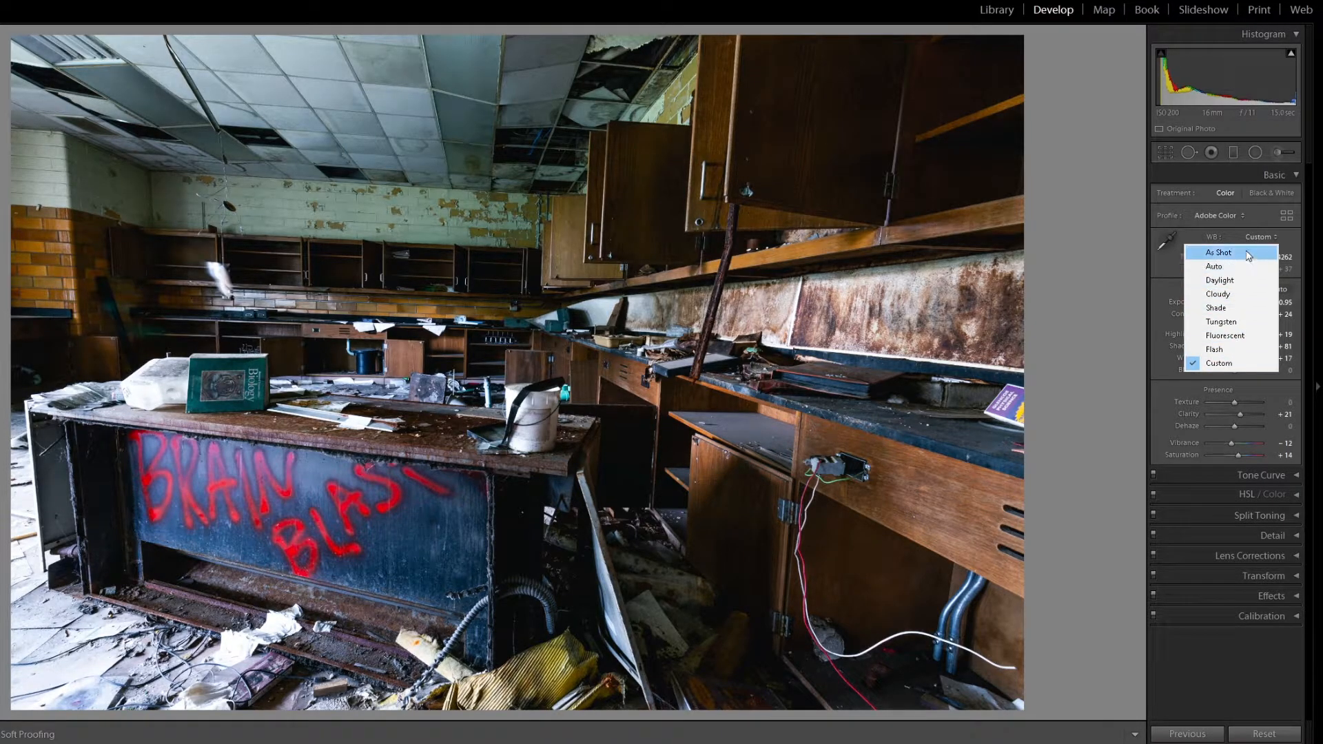
{"action": "left_click", "coordinate": [1246, 252]}
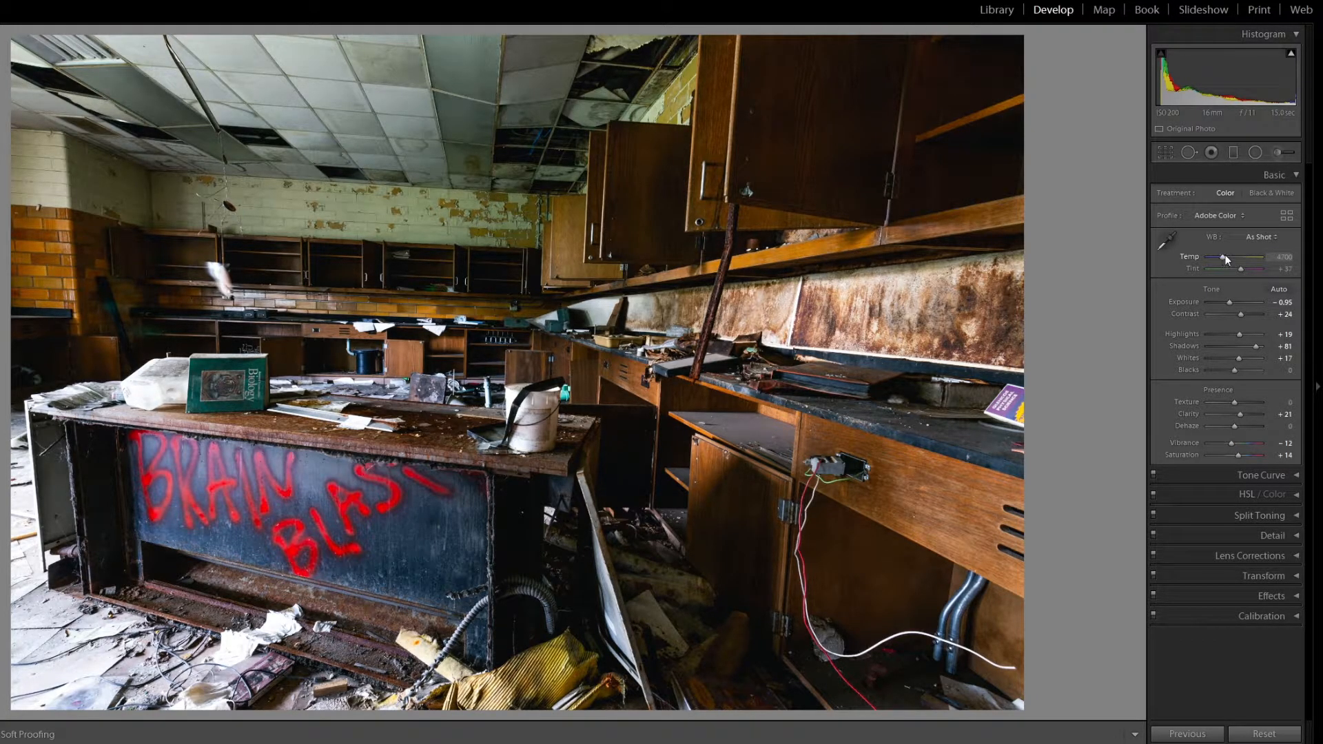
{"action": "left_click_drag", "start_coordinate": [1224, 255], "coordinate": [1223, 254]}
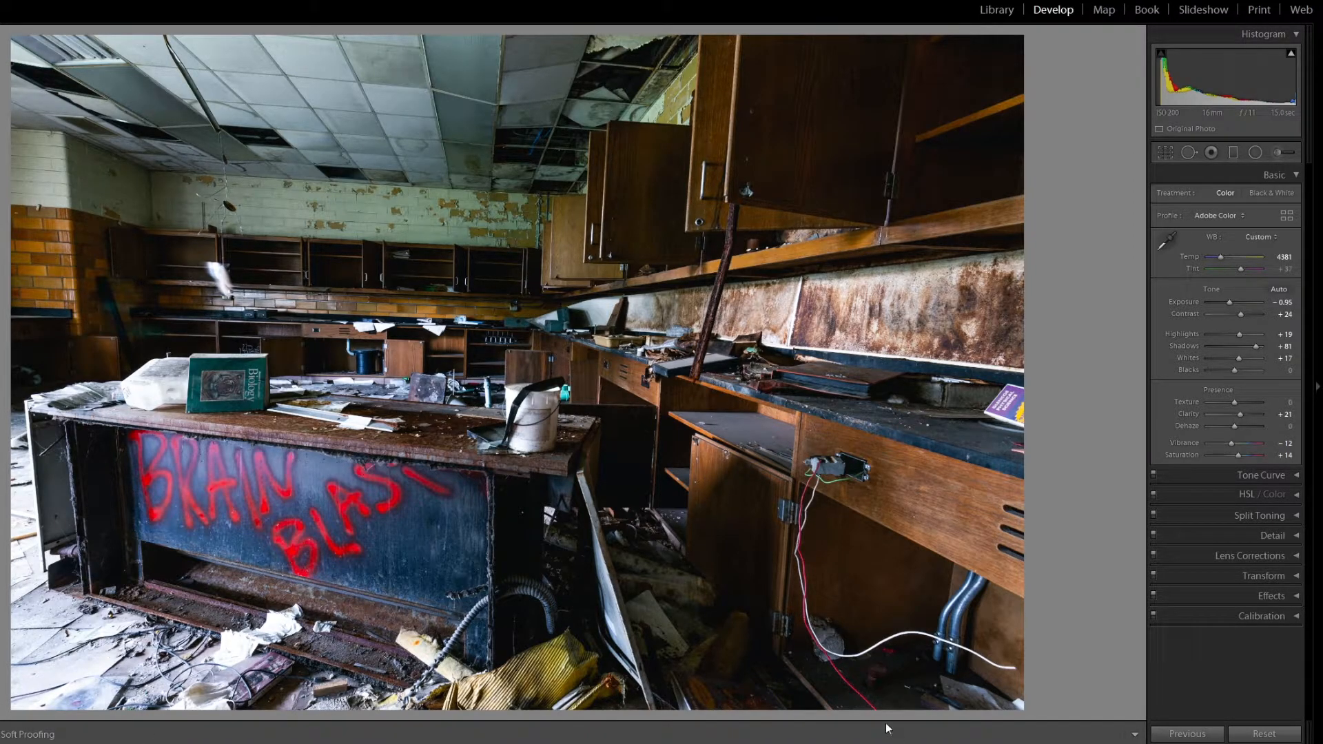
{"action": "left_click", "coordinate": [1296, 176]}
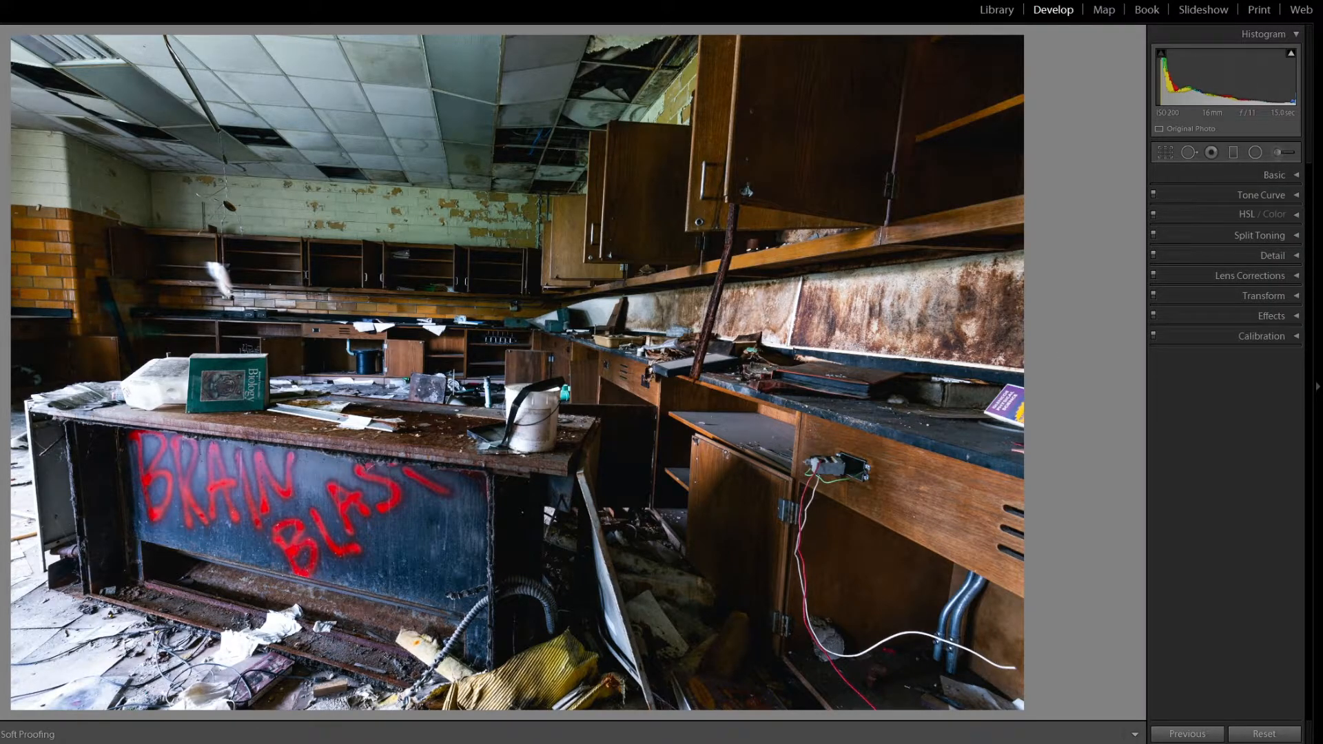
Copy the classroom photo's develop settings, leaving out Transform, Spot Removal and Crop
{"action": "left_click", "coordinate": [1001, 14]}
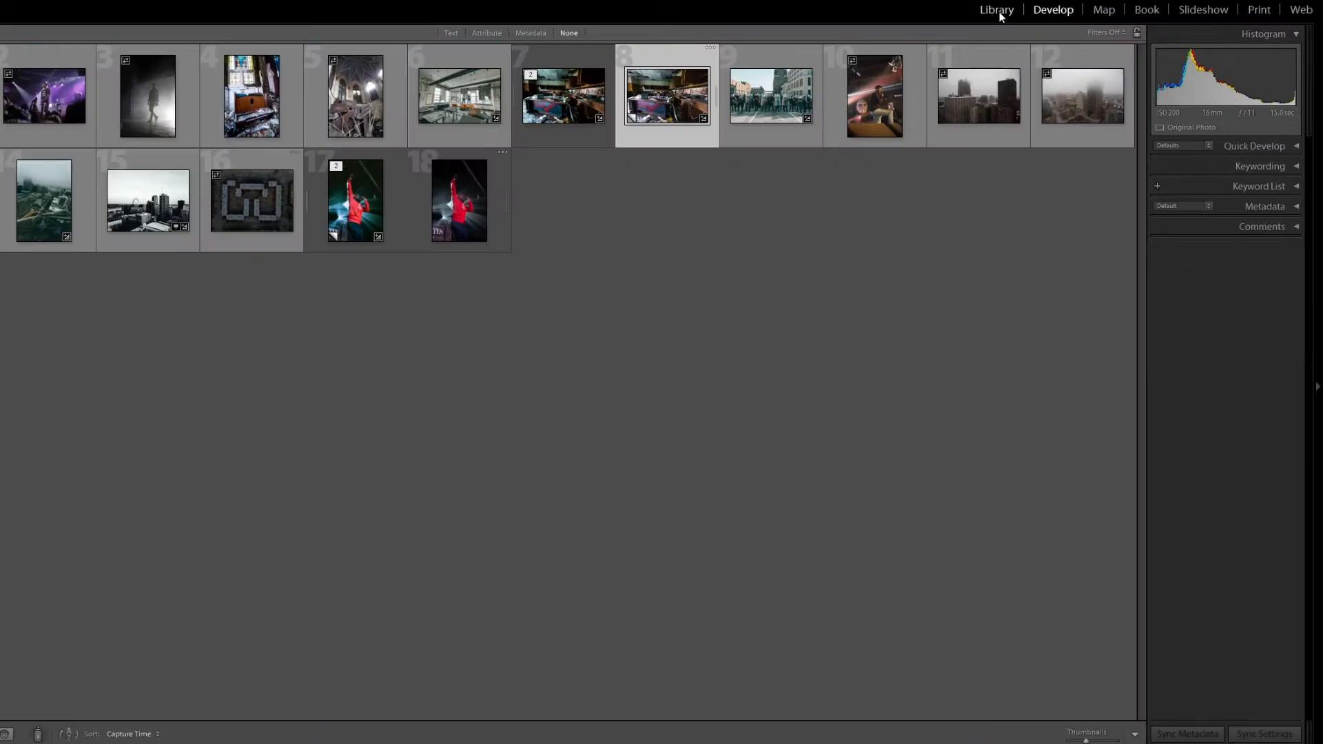
{"action": "left_click", "coordinate": [1049, 11]}
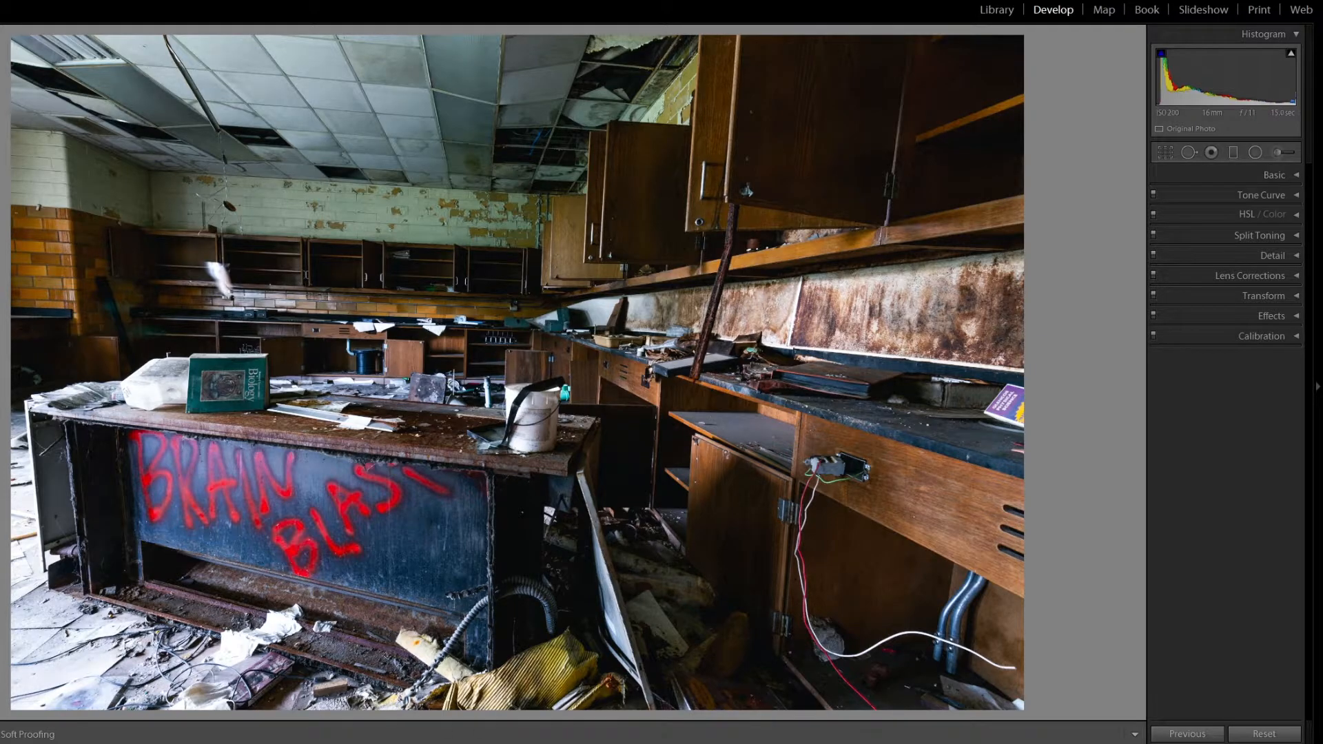
{"action": "key", "text": "ctrl+shift+c"}
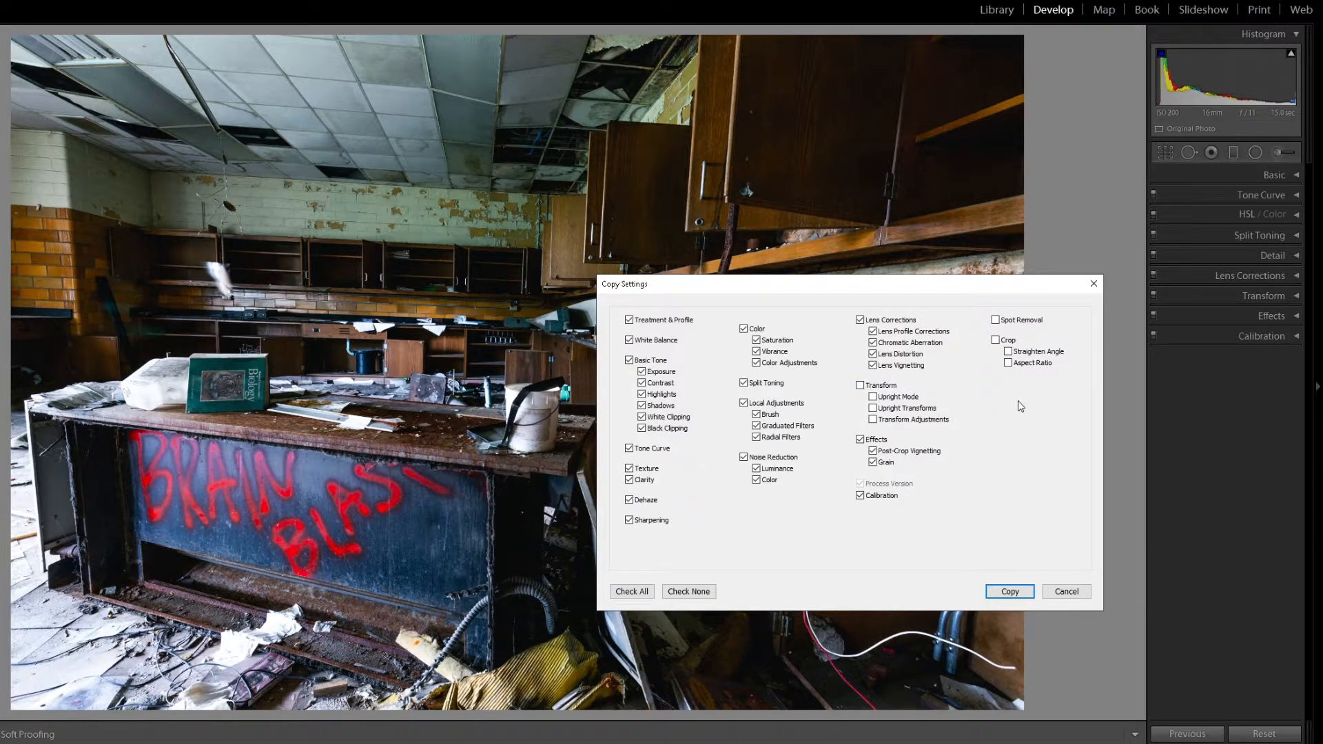
{"action": "left_click", "coordinate": [1010, 593]}
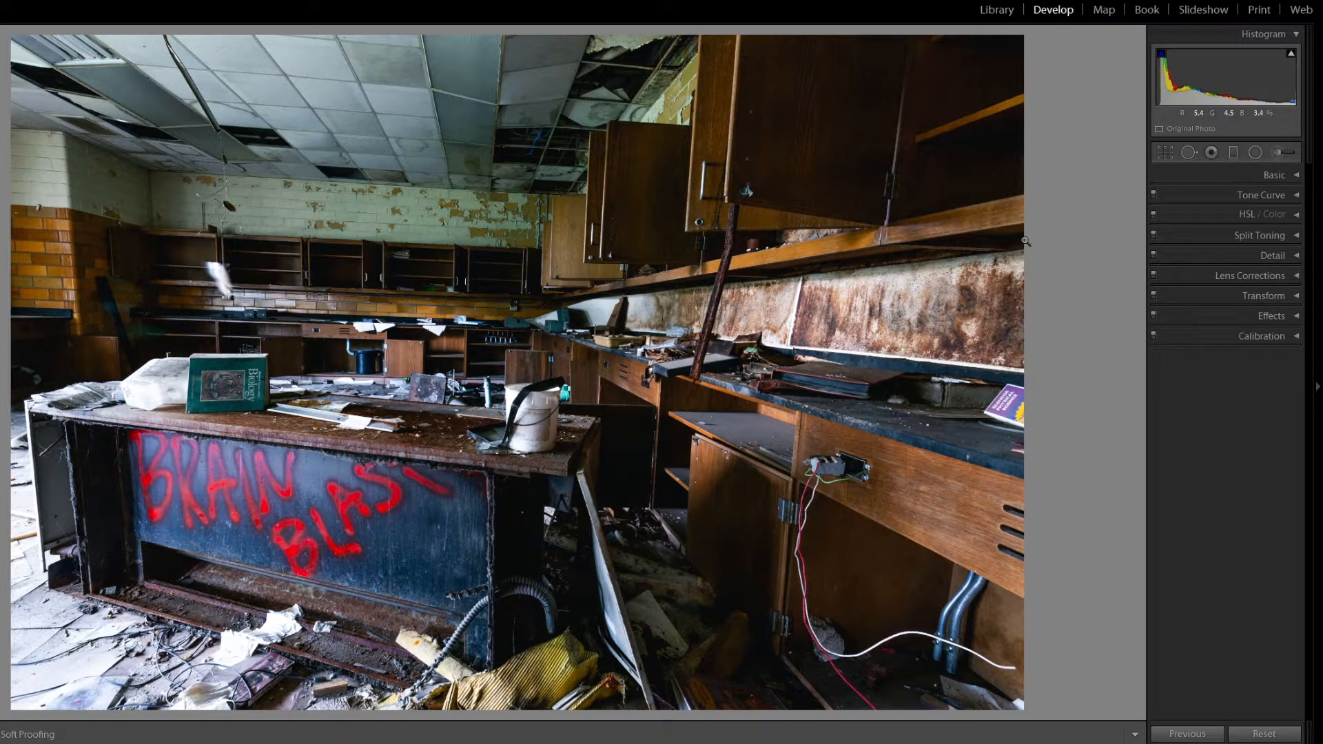
Try straightening the classroom photo along the back wall's shelving, undo the rotation and leave the crop tool
{"action": "left_click", "coordinate": [1169, 154]}
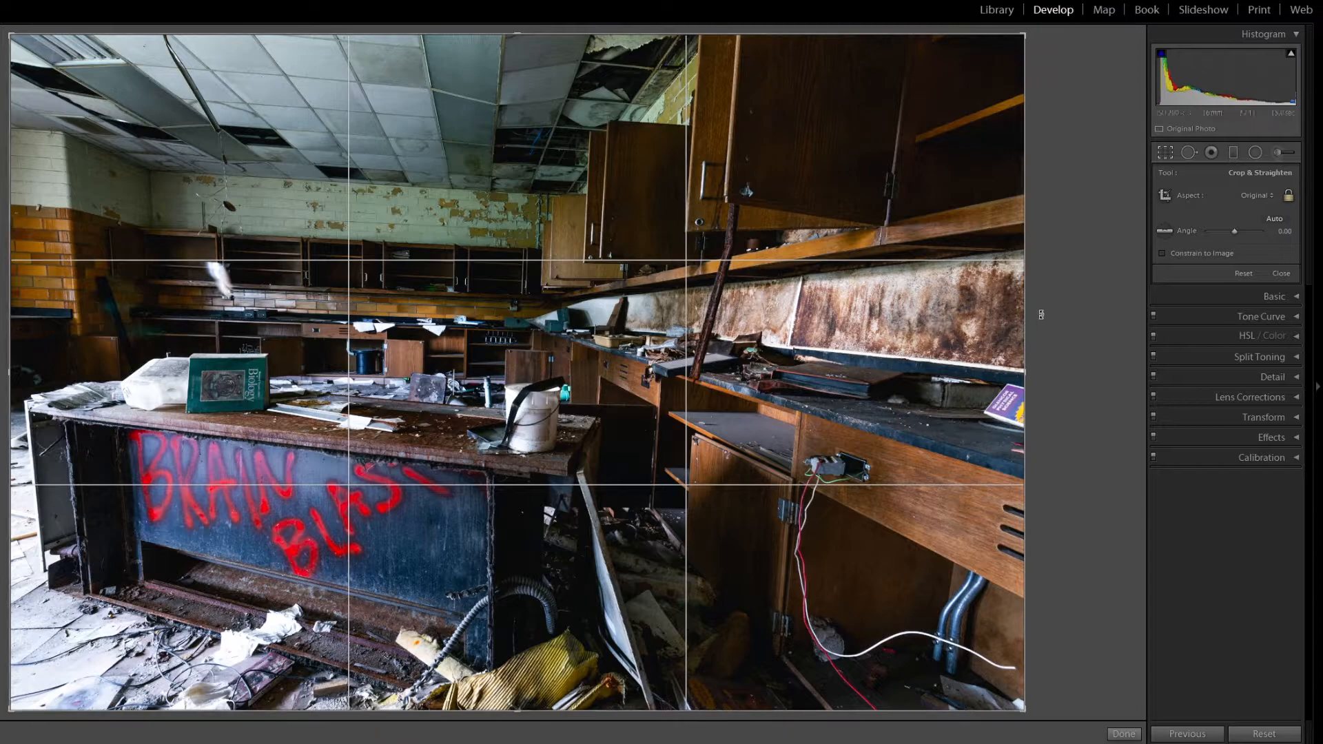
{"action": "left_click", "coordinate": [1164, 230]}
{"action": "left_click_drag", "start_coordinate": [183, 294], "coordinate": [542, 299]}
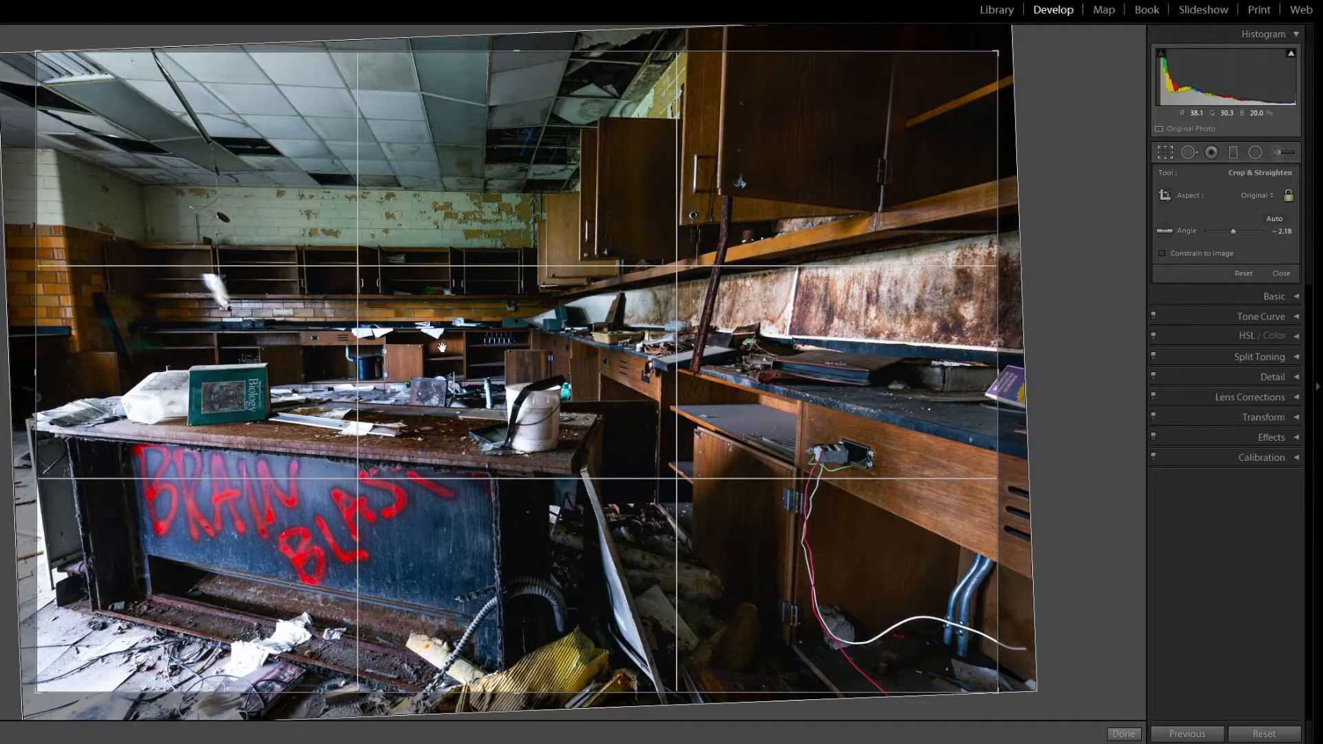
{"action": "key", "text": "ctrl+z"}
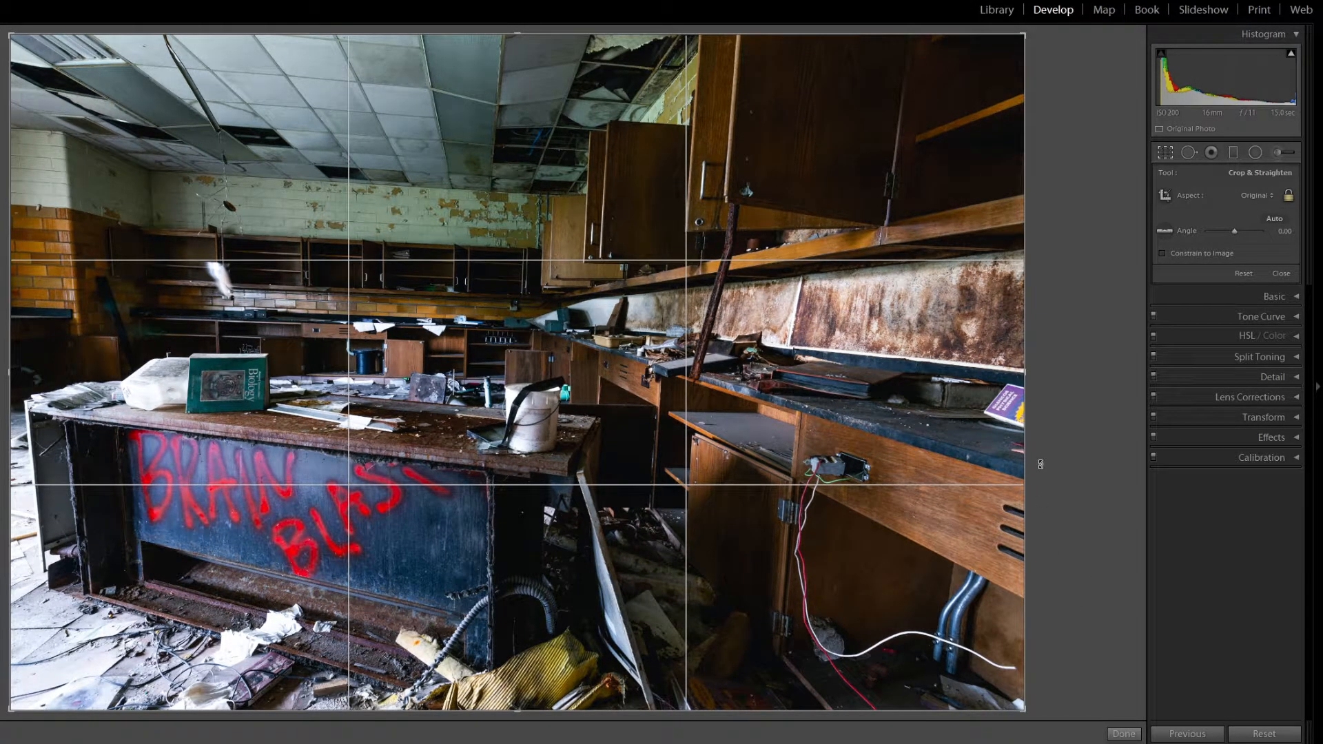
{"action": "left_click", "coordinate": [1124, 734]}
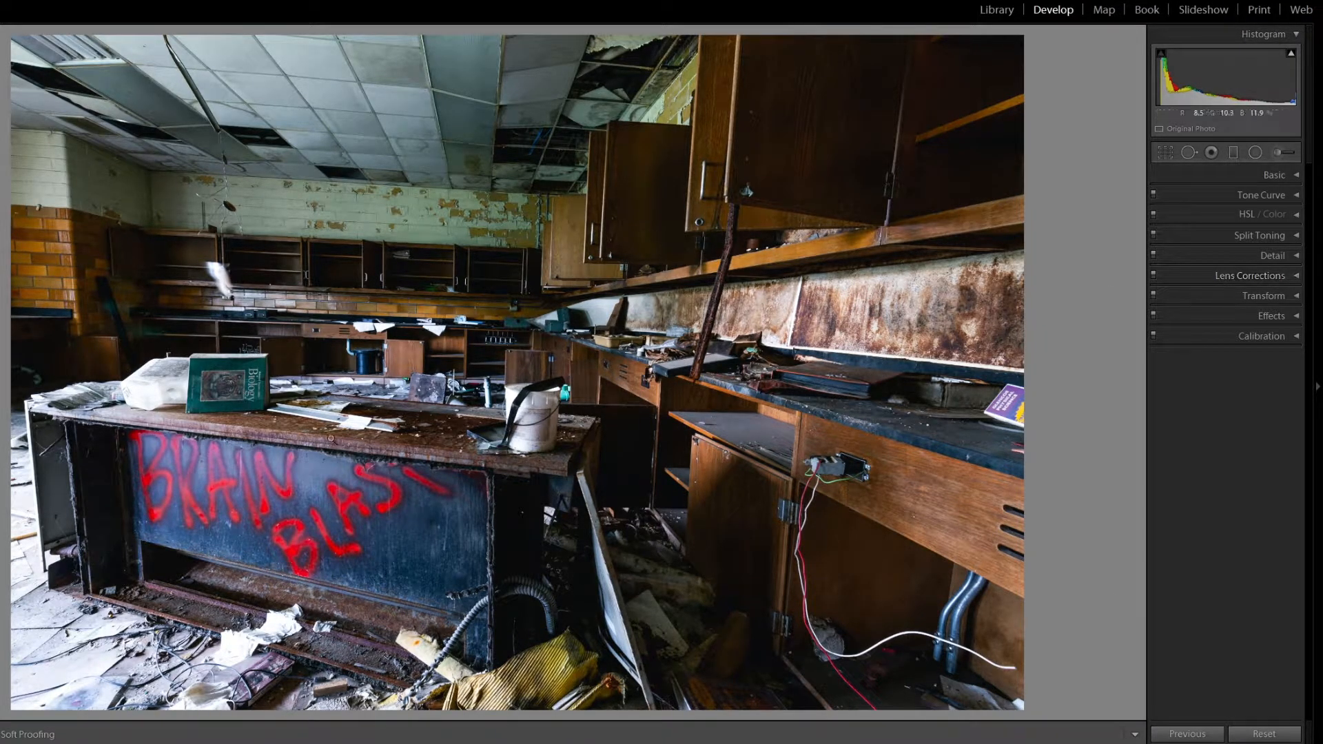
Copy the settings of the uncropped classroom photo and apply them to the foggy skyline photo
{"action": "key", "text": "ctrl+shift+c"}
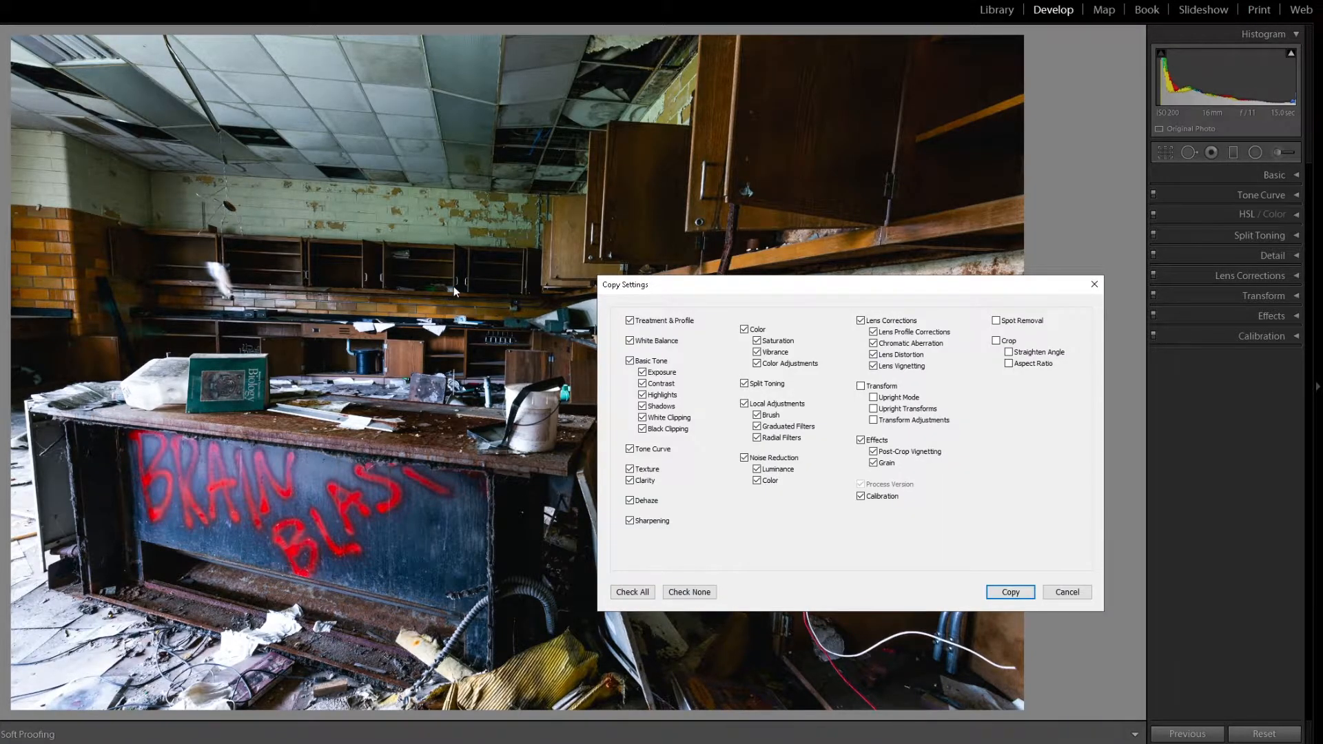
{"action": "left_click", "coordinate": [1010, 593]}
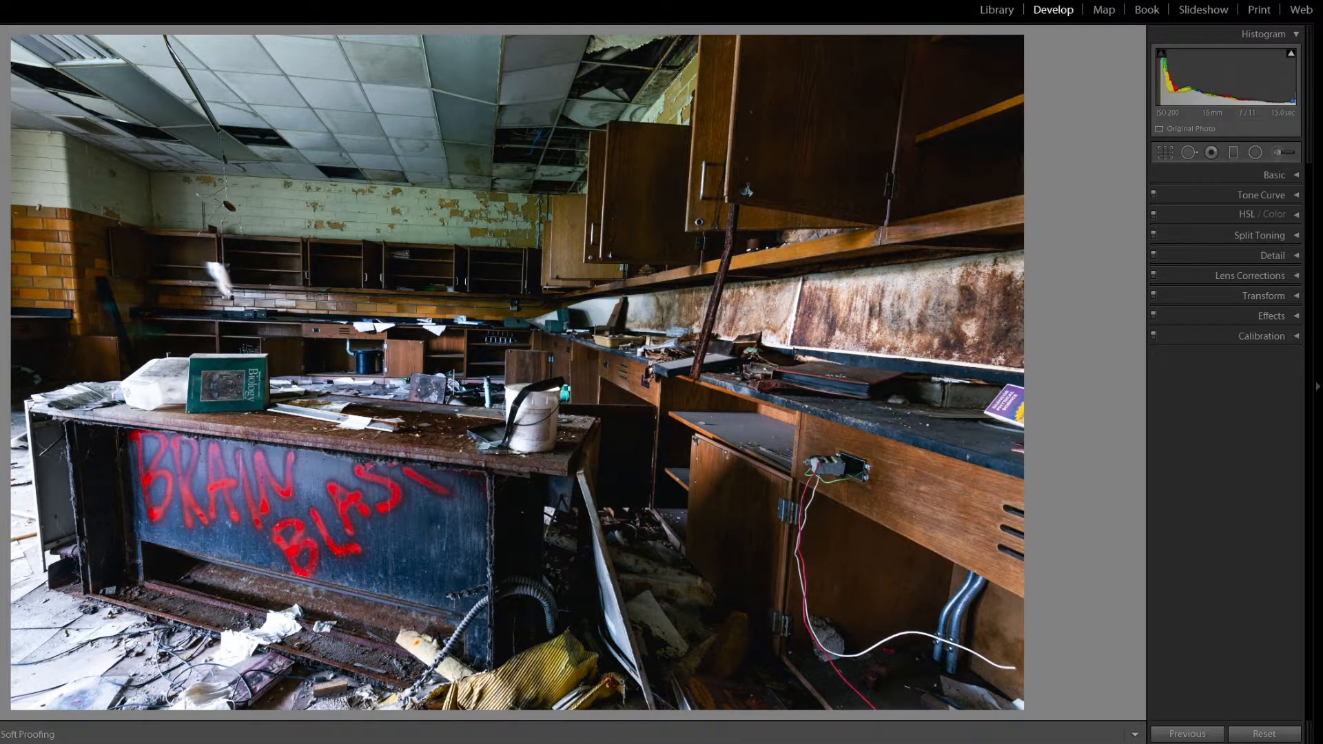
{"action": "key", "text": "ctrl+Right"}
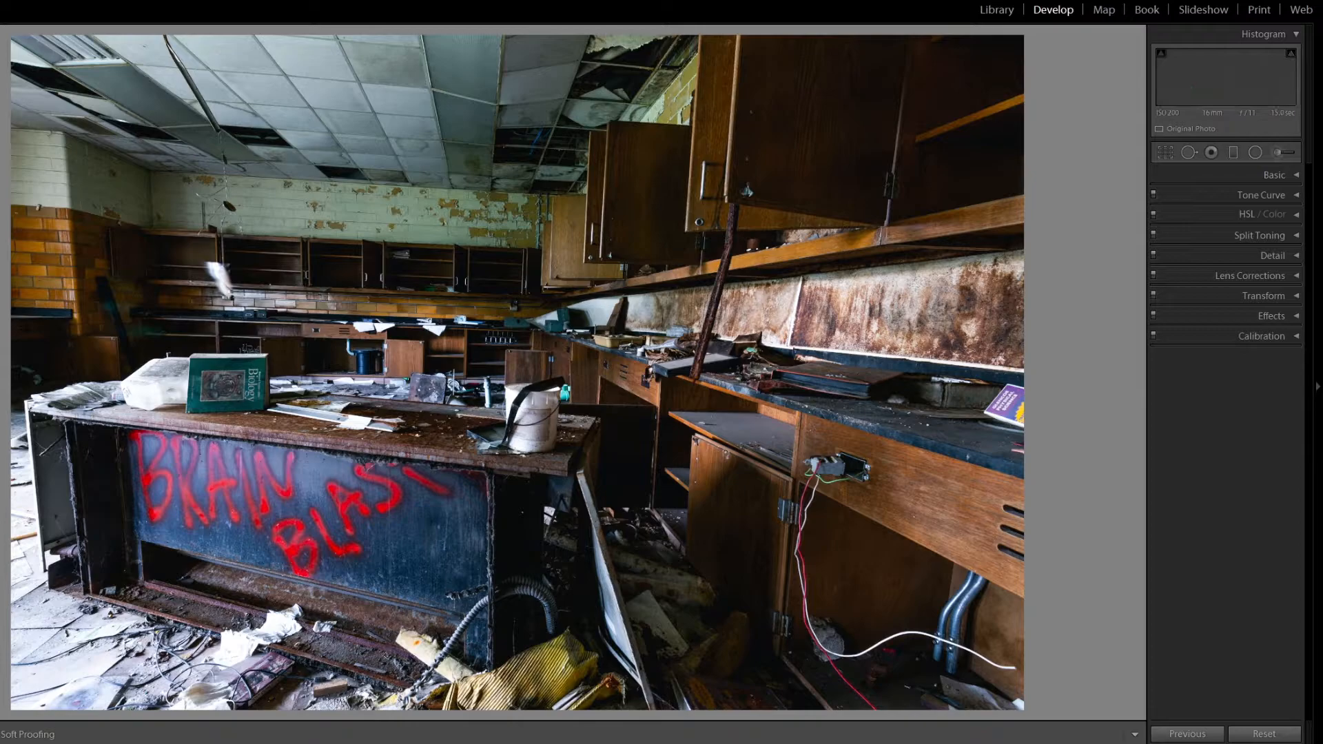
{"action": "left_click", "coordinate": [448, 408]}
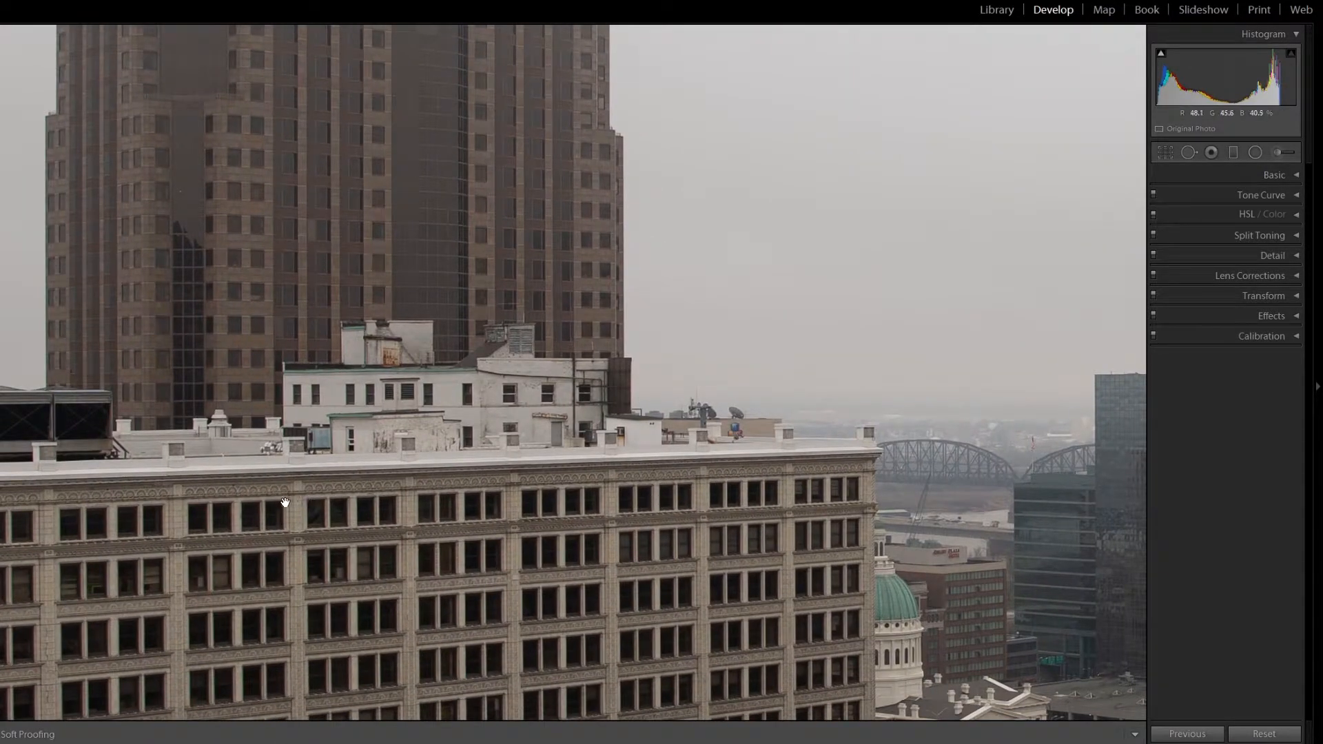
{"action": "left_click_drag", "start_coordinate": [271, 498], "coordinate": [308, 543]}
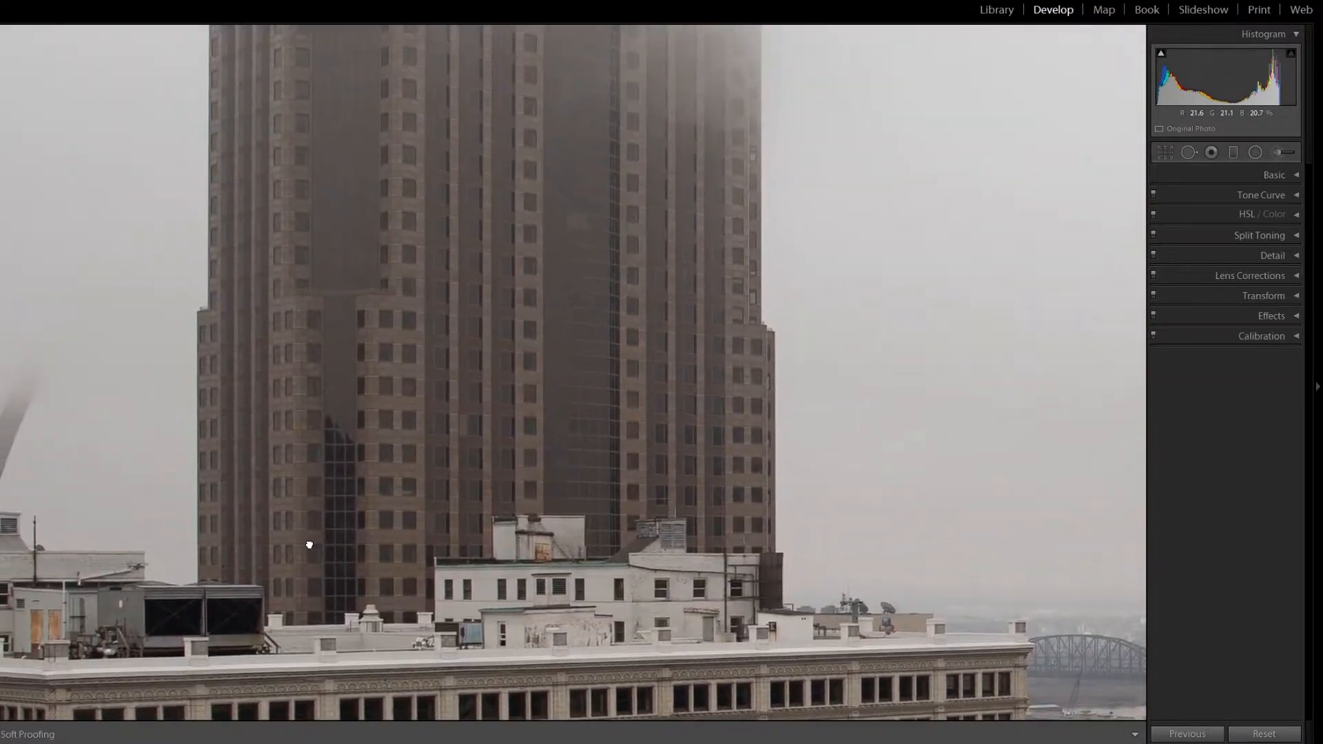
{"action": "left_click", "coordinate": [404, 413]}
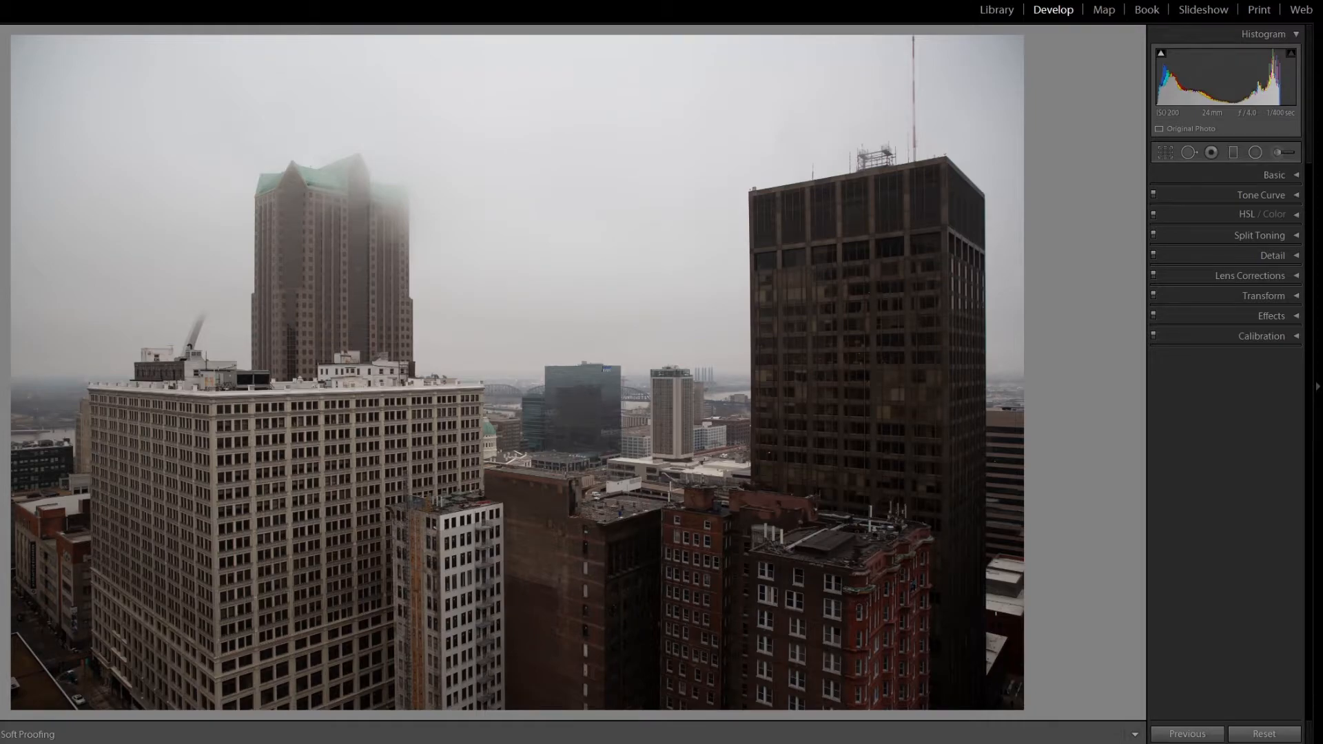
{"action": "key", "text": "backslash"}
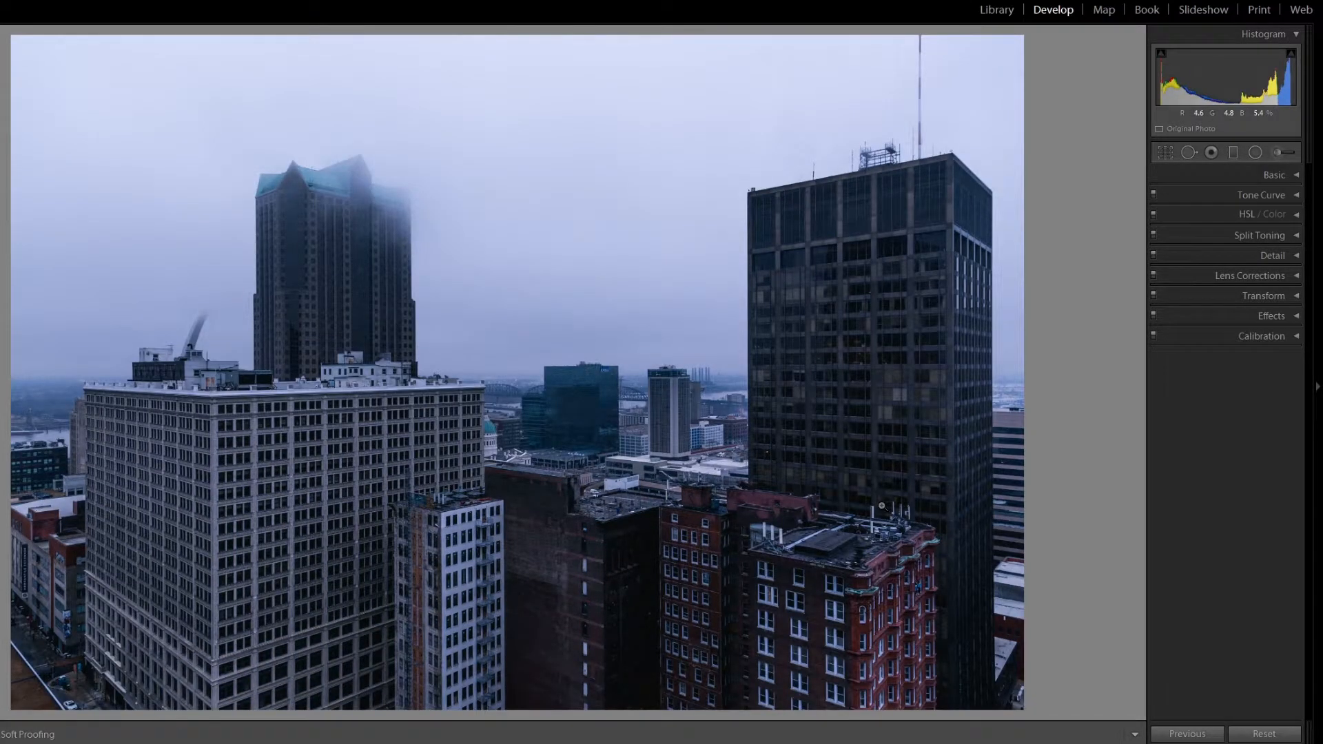
Set the skyline photo's white balance to As Shot
{"action": "left_click", "coordinate": [1288, 177]}
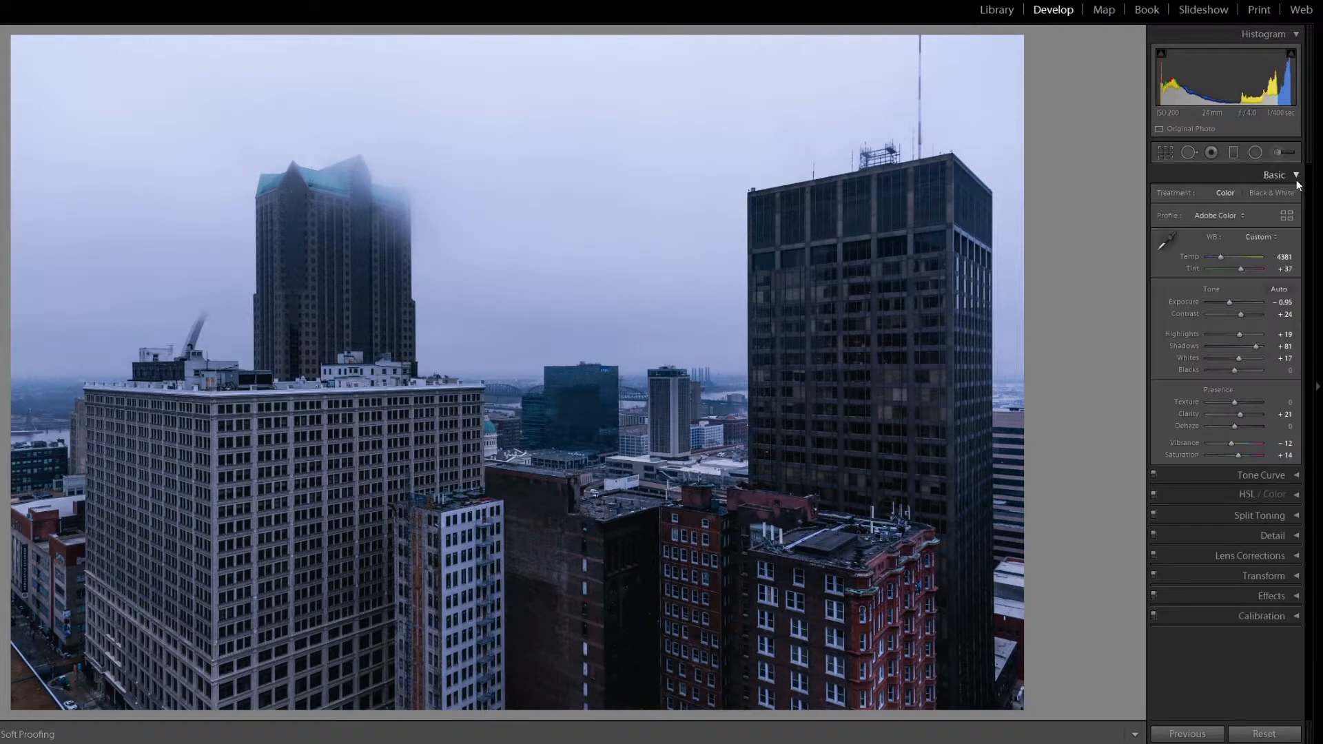
{"action": "left_click", "coordinate": [1261, 237]}
{"action": "left_click", "coordinate": [1247, 251]}
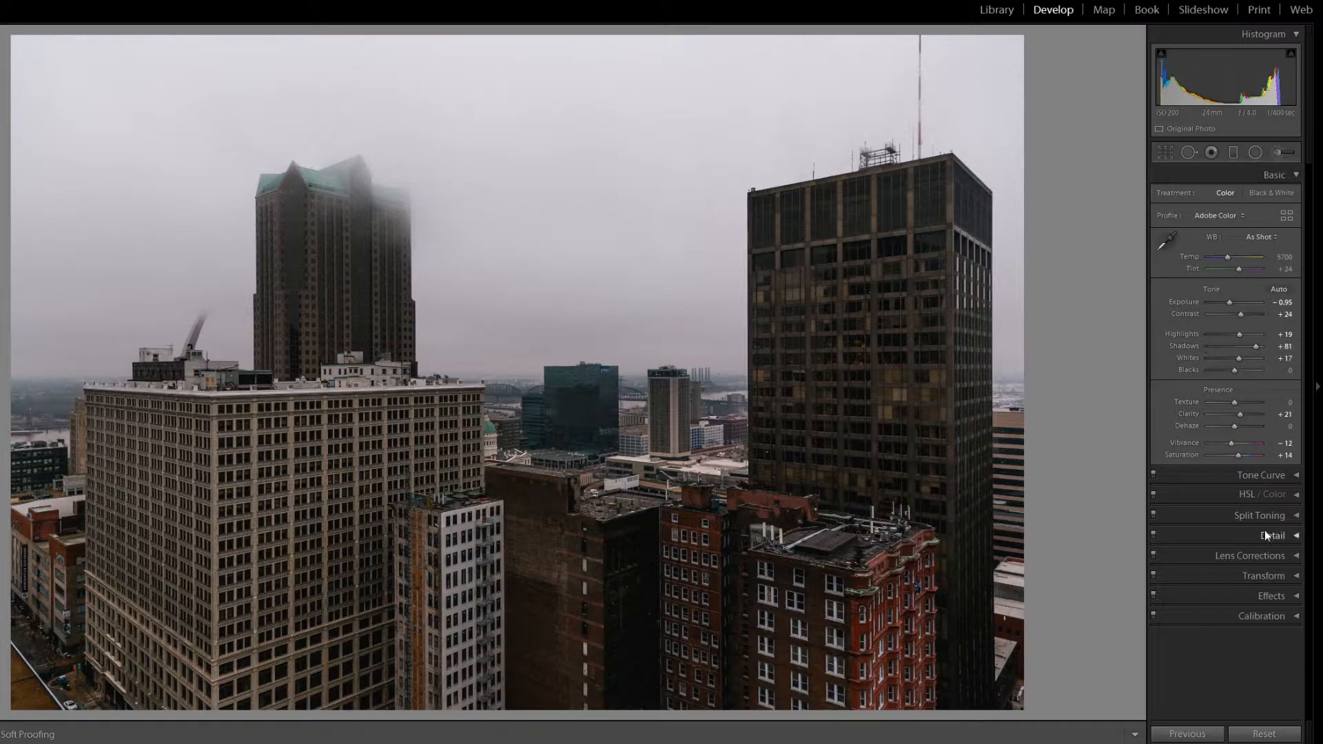
In the skyline photo's calibration, raise the Blue Primary Saturation and set the Red Primary Saturation to +57
{"action": "left_click", "coordinate": [1219, 617]}
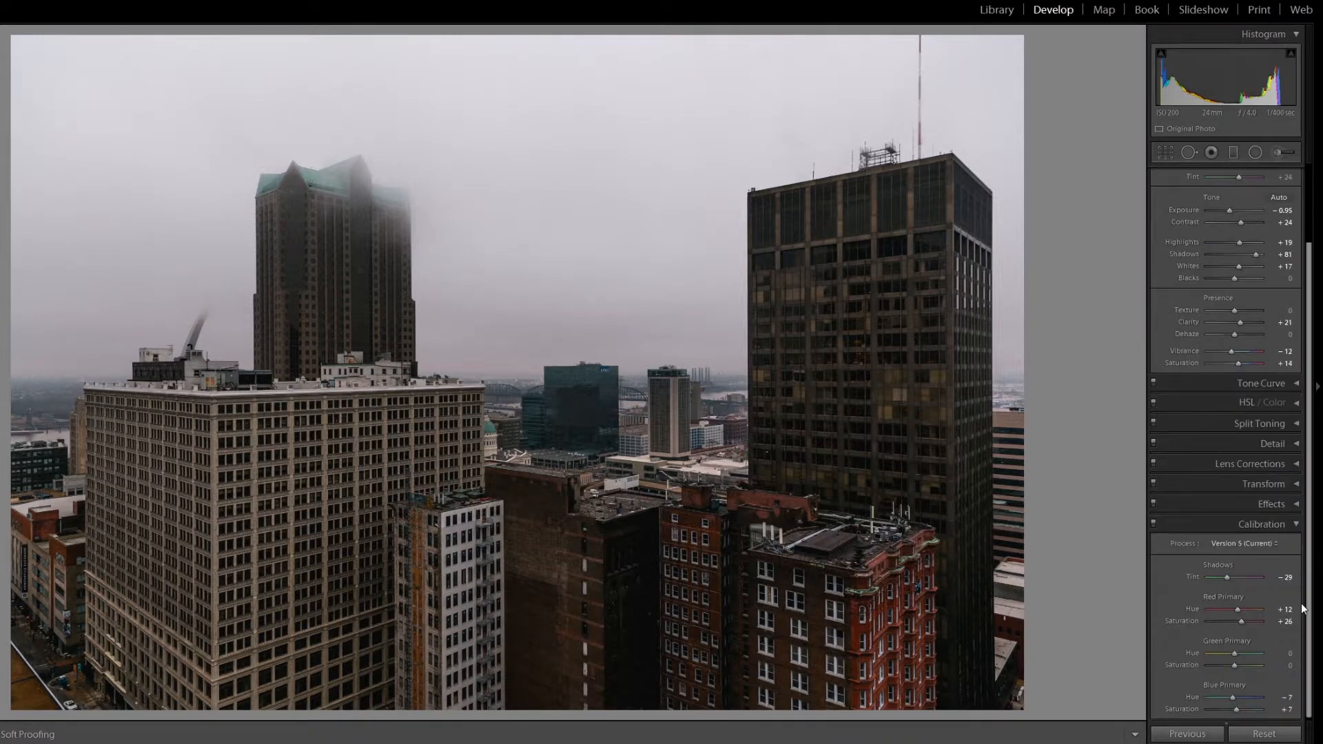
{"action": "left_click_drag", "start_coordinate": [1237, 709], "coordinate": [1248, 707]}
{"action": "left_click", "coordinate": [1251, 622]}
{"action": "left_click_drag", "start_coordinate": [1250, 621], "coordinate": [1247, 617]}
Set the skyline photo's Contrast to +50 and Temp to 5571, and compare it with the unedited version
{"action": "scroll", "coordinate": [1286, 383], "scroll_direction": "up", "scroll_amount": 2}
{"action": "scroll", "coordinate": [1242, 354], "scroll_direction": "up", "scroll_amount": 1}
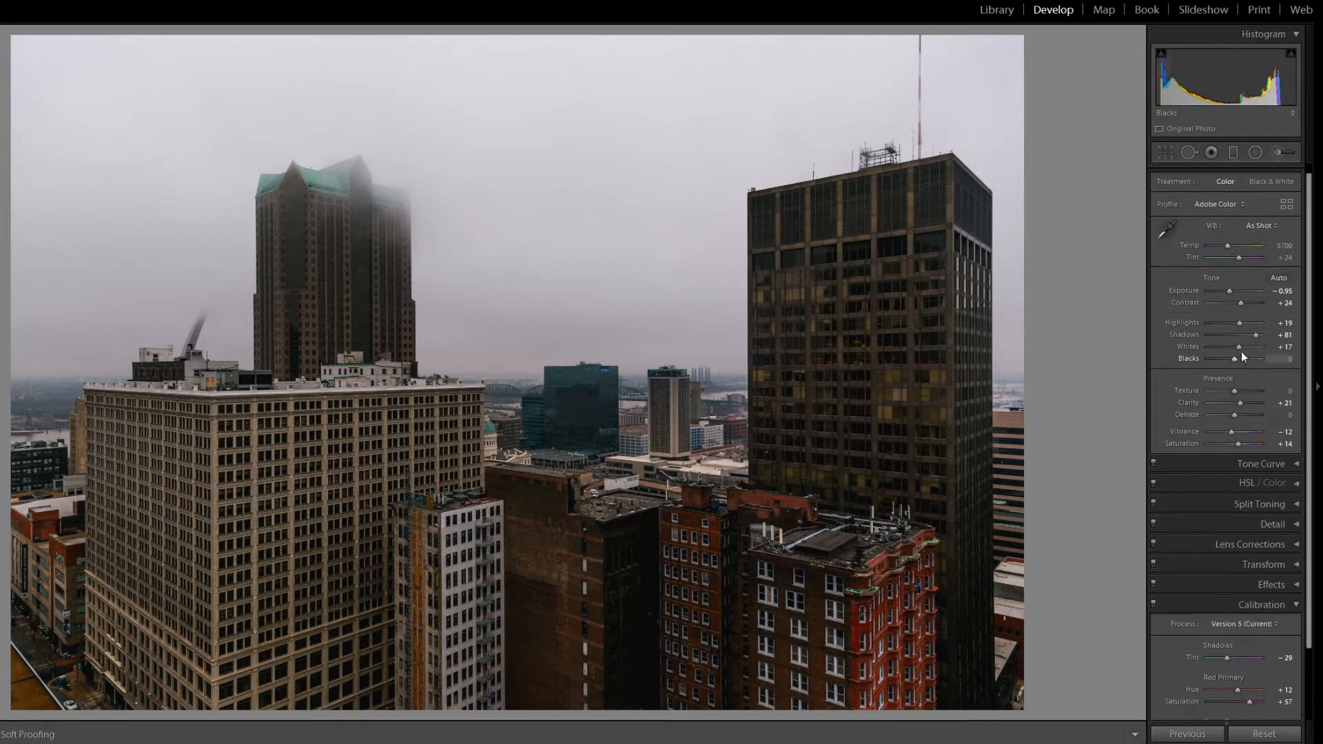
{"action": "left_click", "coordinate": [1253, 303]}
{"action": "left_click_drag", "start_coordinate": [1252, 305], "coordinate": [1248, 304]}
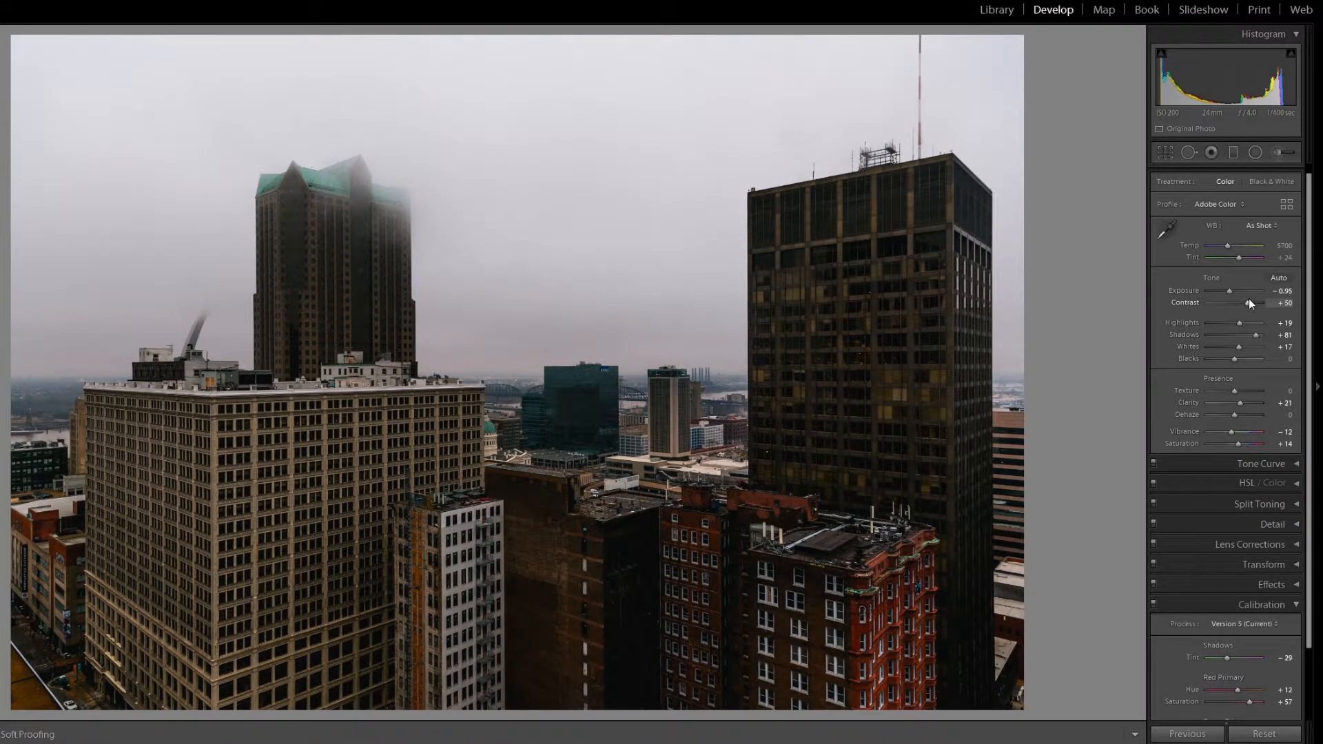
{"action": "left_click_drag", "start_coordinate": [1229, 245], "coordinate": [1227, 246]}
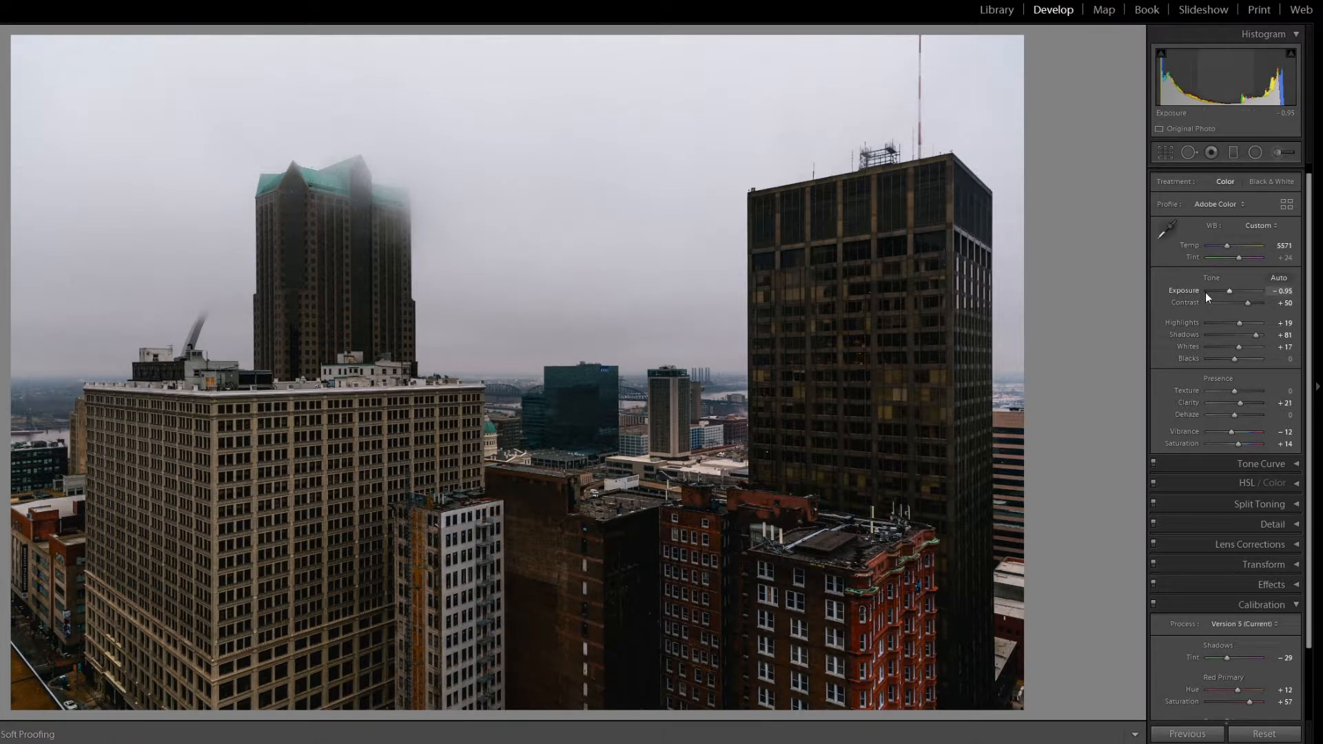
{"action": "key", "text": "backslash"}
{"action": "key", "text": "backslash"}
{"action": "key", "text": "backslash"}
{"action": "key", "text": "backslash"}
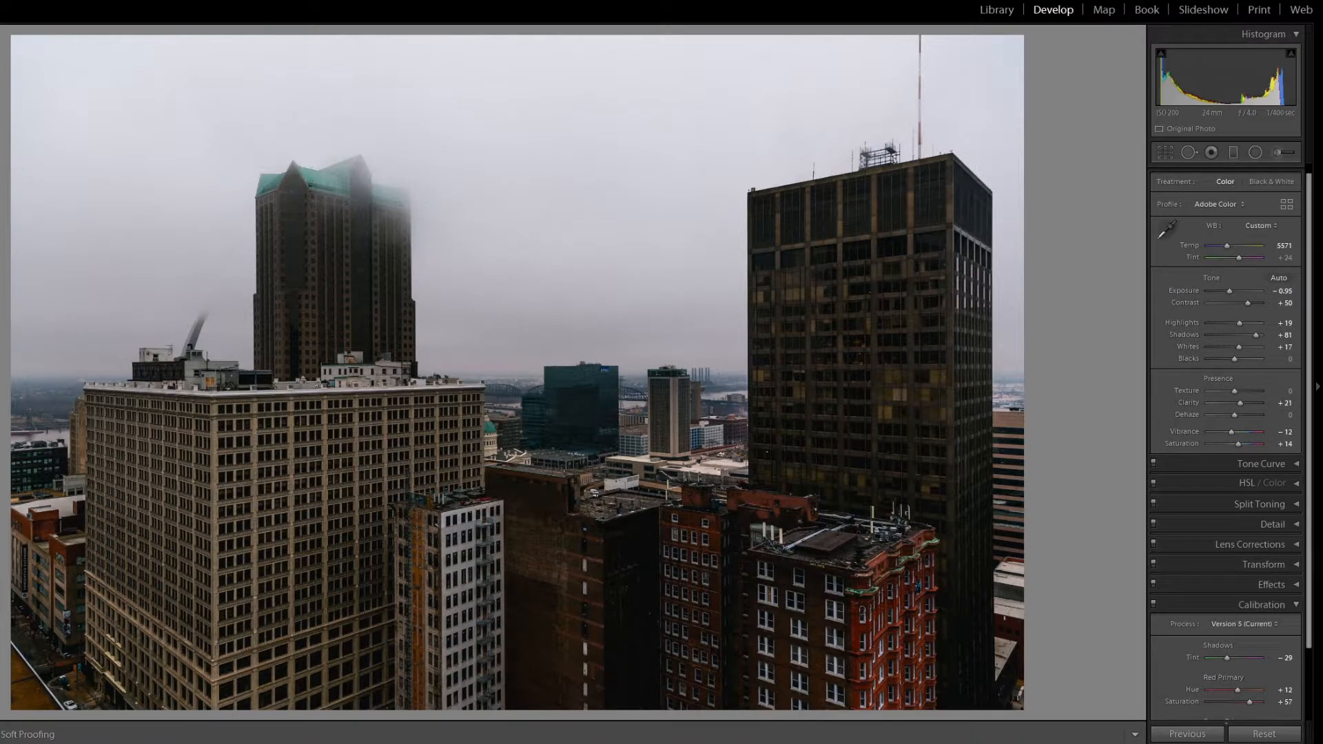
Replace the police line photo's existing edits with the copied settings and set its white balance to As Shot
{"action": "key", "text": "Right"}
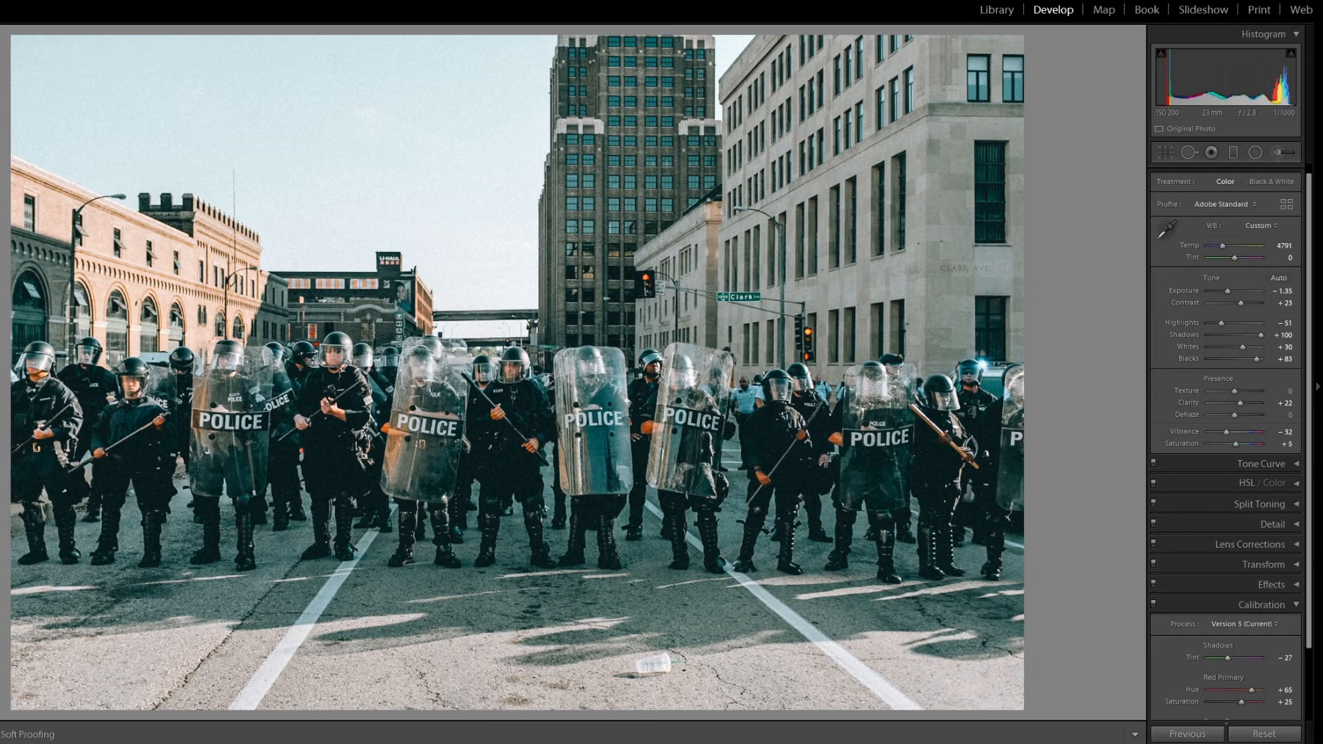
{"action": "key", "text": "ctrl+shift+r"}
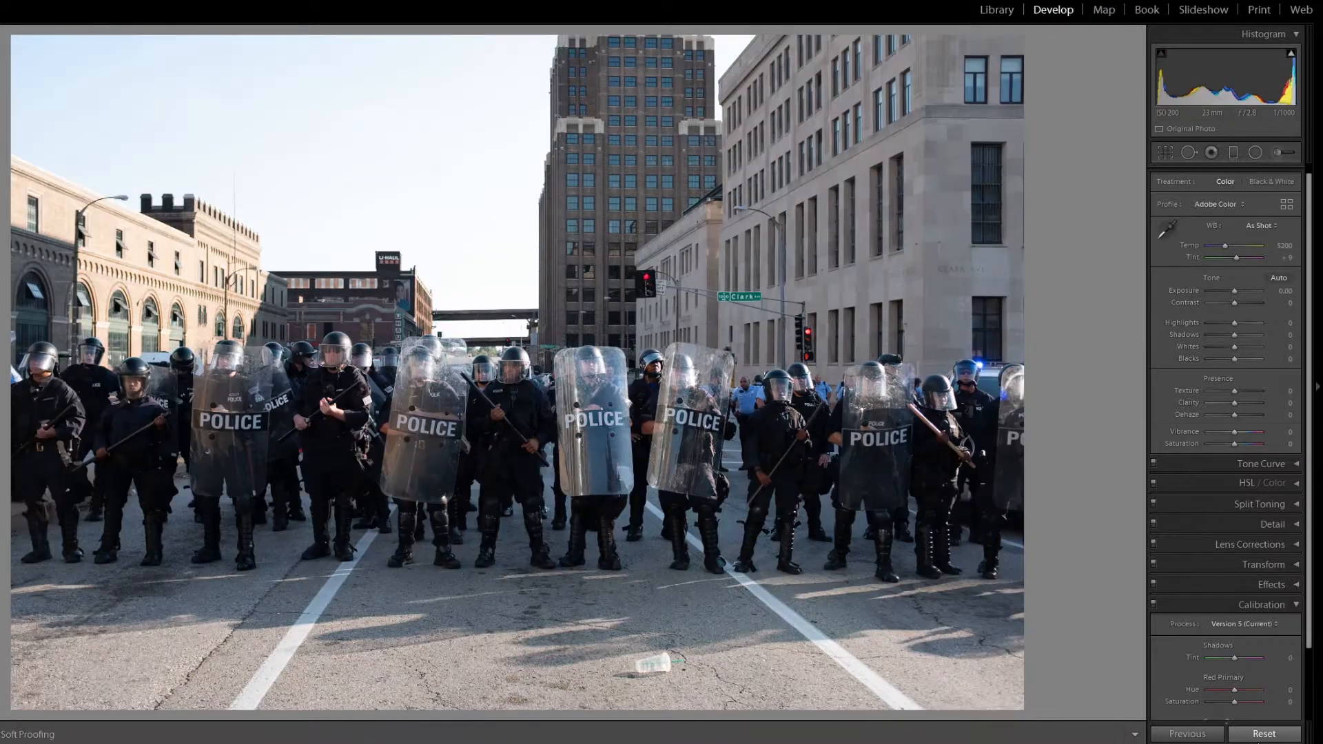
{"action": "key", "text": "ctrl+shift+v"}
{"action": "left_click", "coordinate": [1243, 224]}
{"action": "left_click", "coordinate": [1251, 237]}
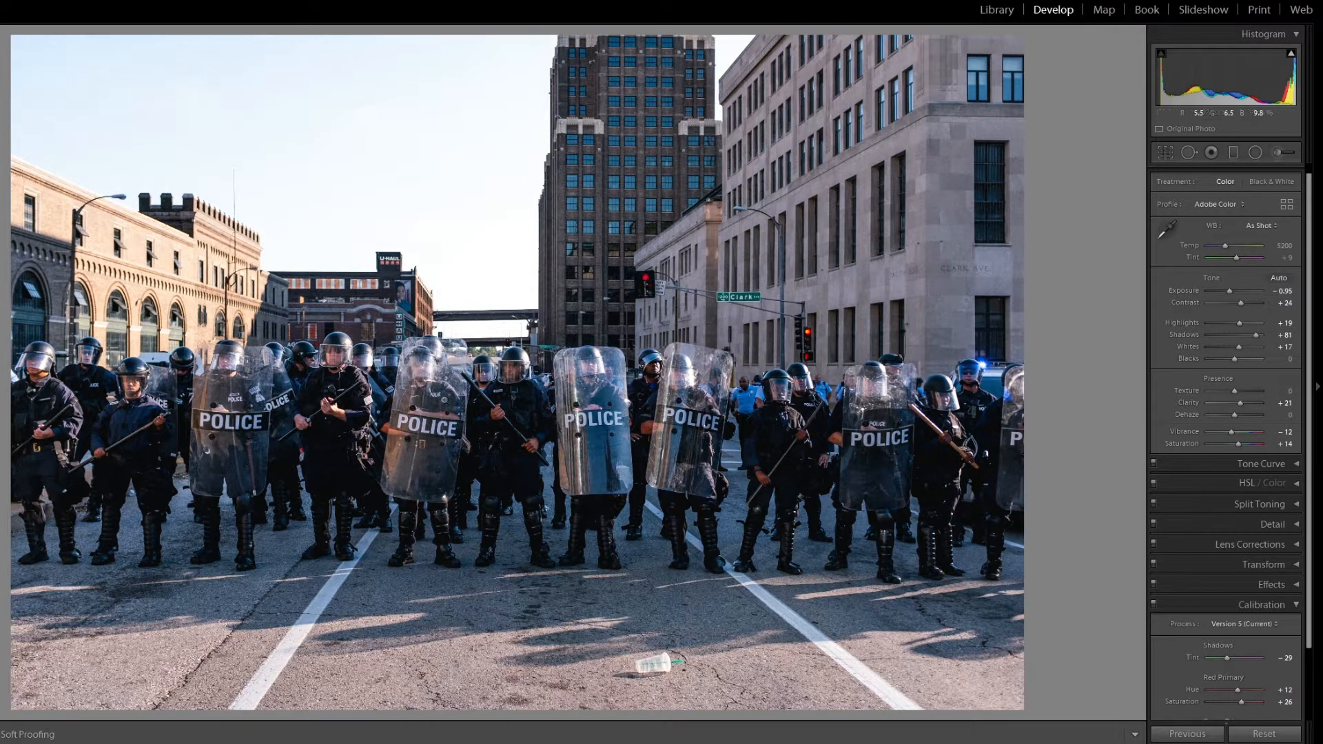
{"action": "left_click", "coordinate": [587, 412]}
{"action": "left_click_drag", "start_coordinate": [324, 399], "coordinate": [781, 399]}
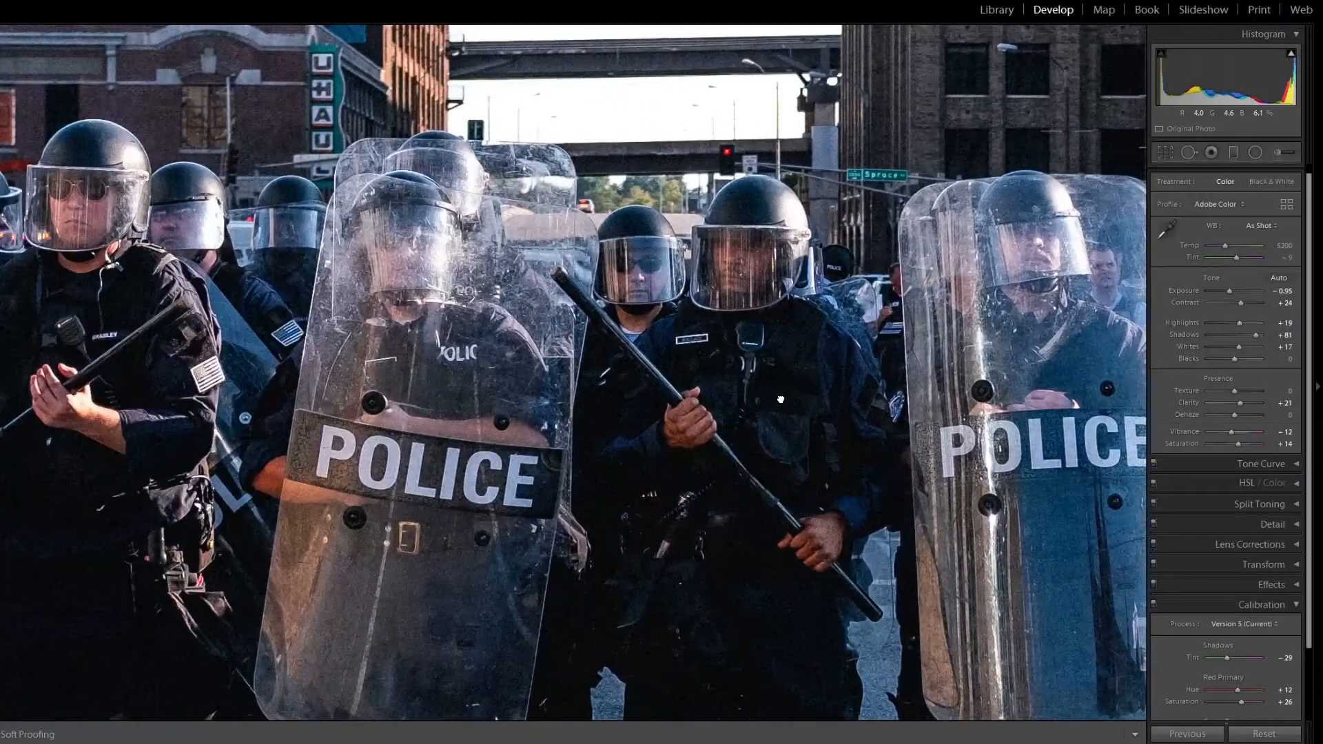
{"action": "left_click_drag", "start_coordinate": [476, 402], "coordinate": [877, 384]}
{"action": "left_click", "coordinate": [927, 384]}
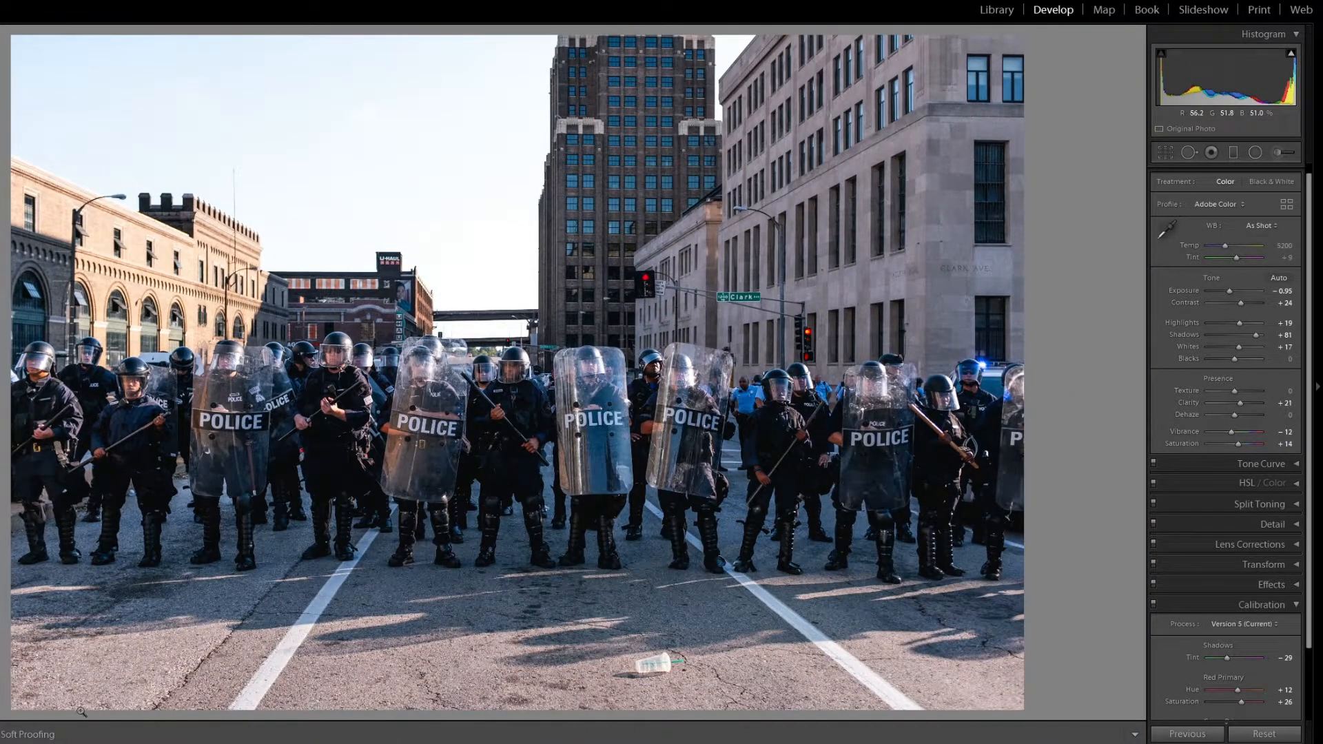
Crop the backlit silhouette photo slightly inward from its left edge
{"action": "key", "text": "Right"}
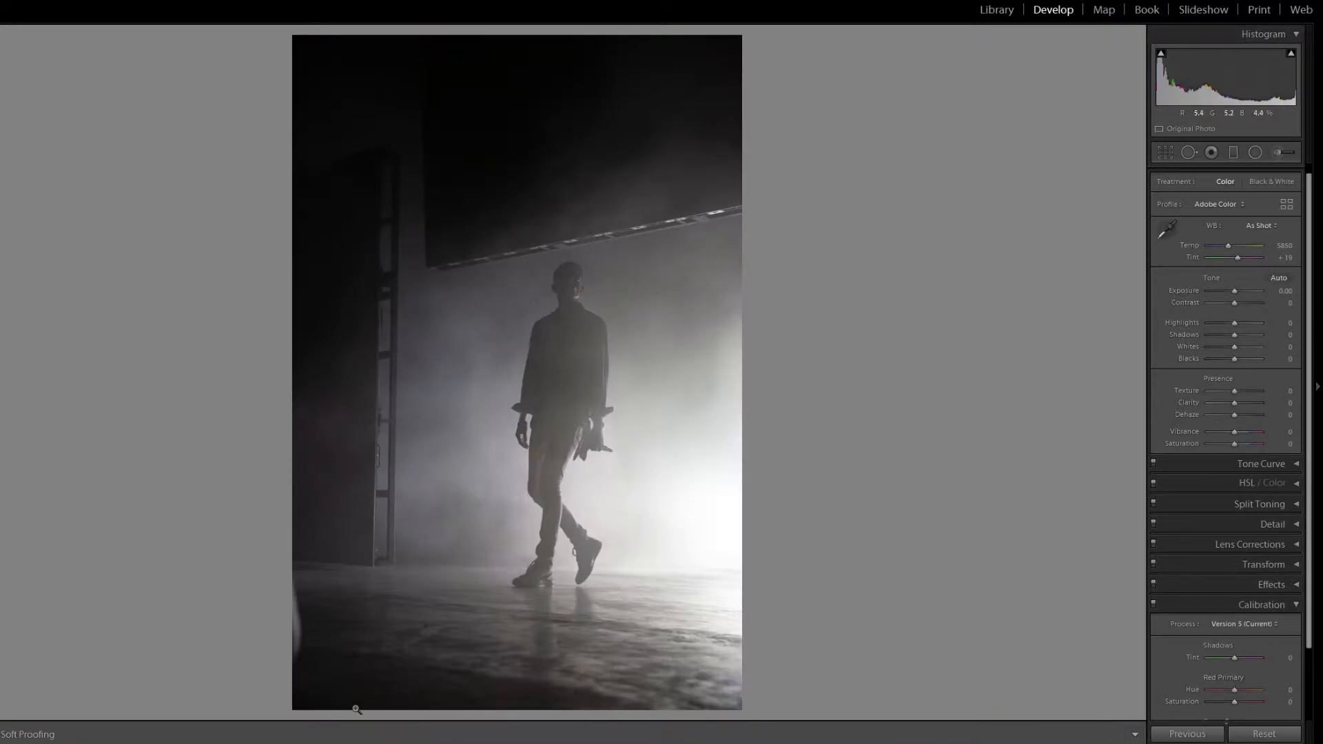
{"action": "left_click", "coordinate": [1164, 152]}
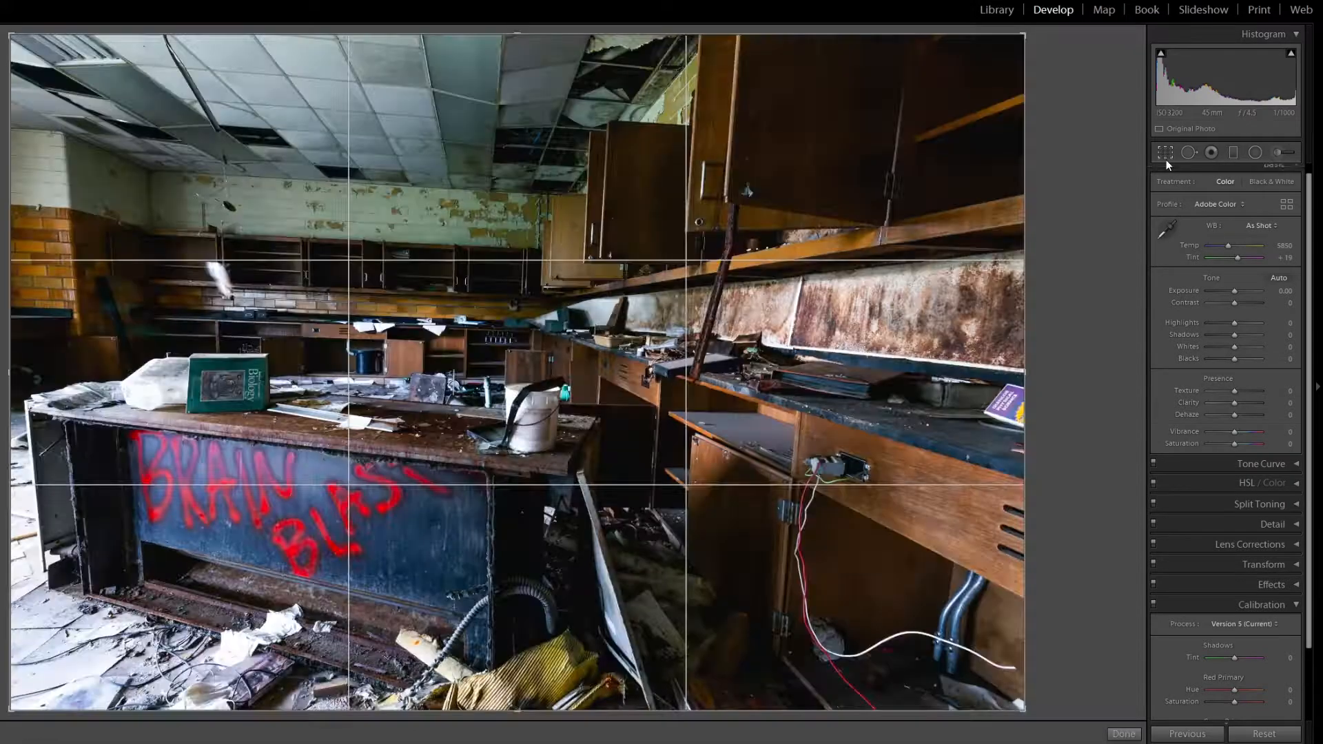
{"action": "left_click_drag", "start_coordinate": [289, 440], "coordinate": [301, 439]}
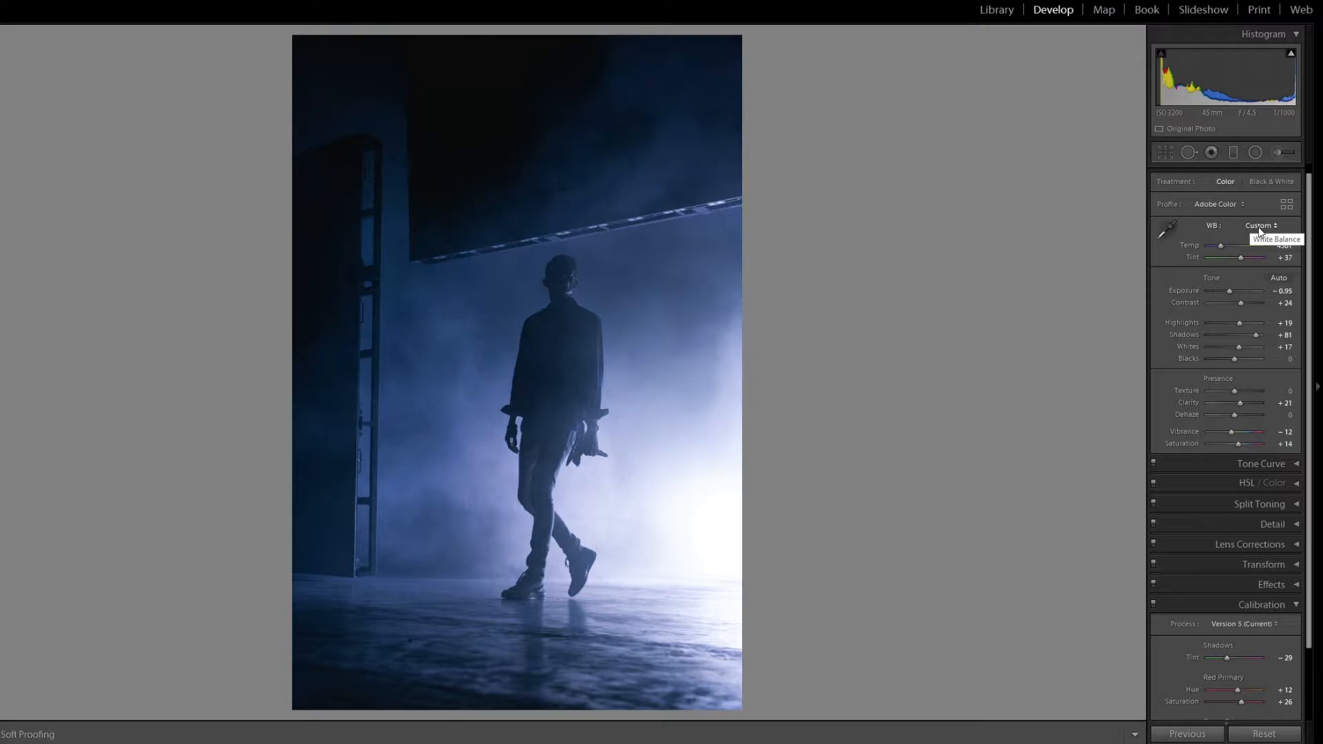
Apply the copied settings to the silhouette photo and set its white balance to As Shot
{"action": "left_click", "coordinate": [1261, 225]}
{"action": "left_click", "coordinate": [1255, 237]}
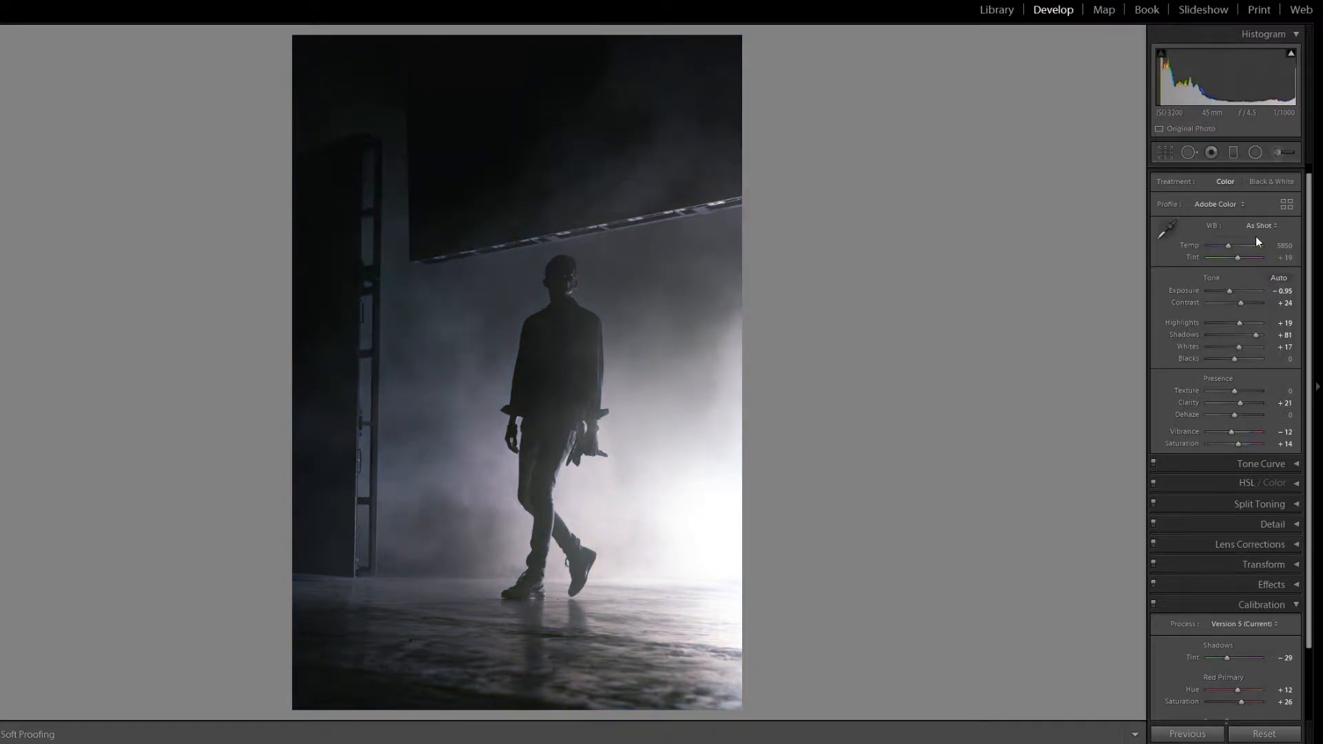
Set the silhouette photo's Blacks to -88, Whites to +90 and Exposure to 0, and convert it to black and white
{"action": "left_click", "coordinate": [1270, 227]}
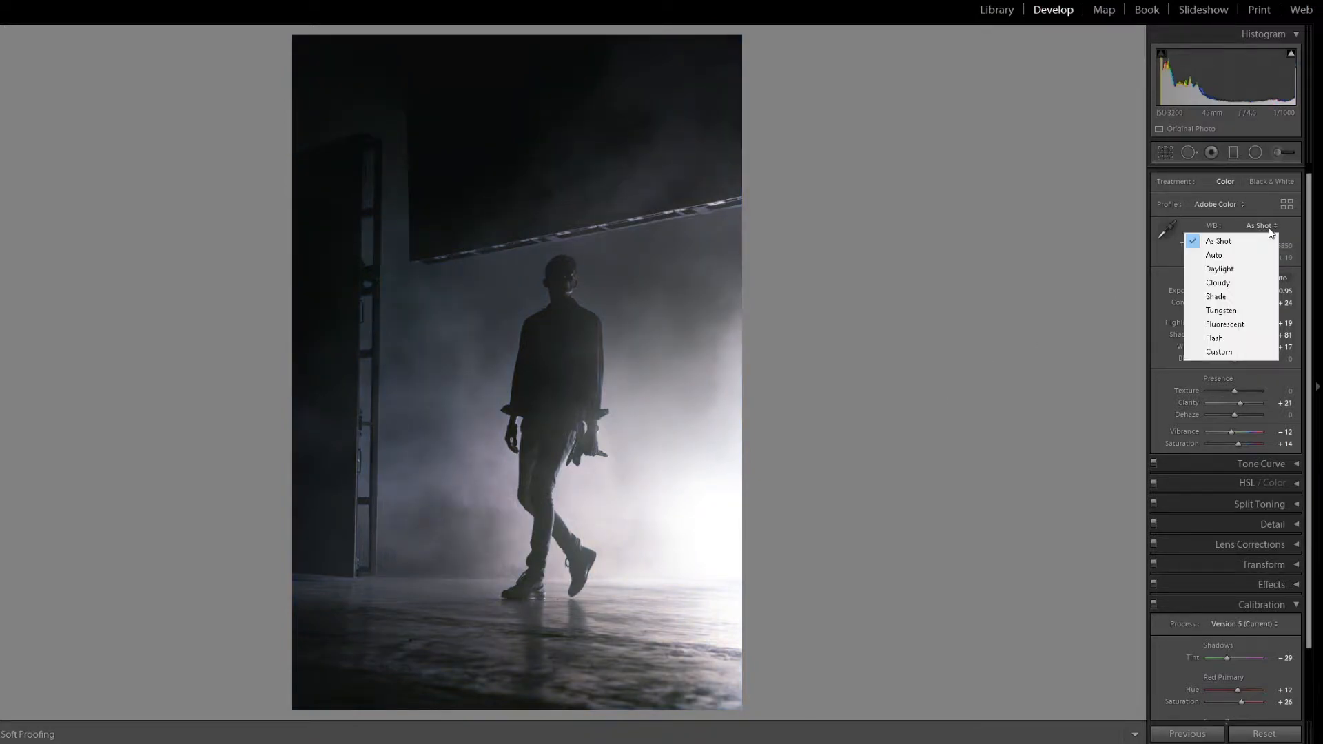
{"action": "left_click", "coordinate": [1218, 242]}
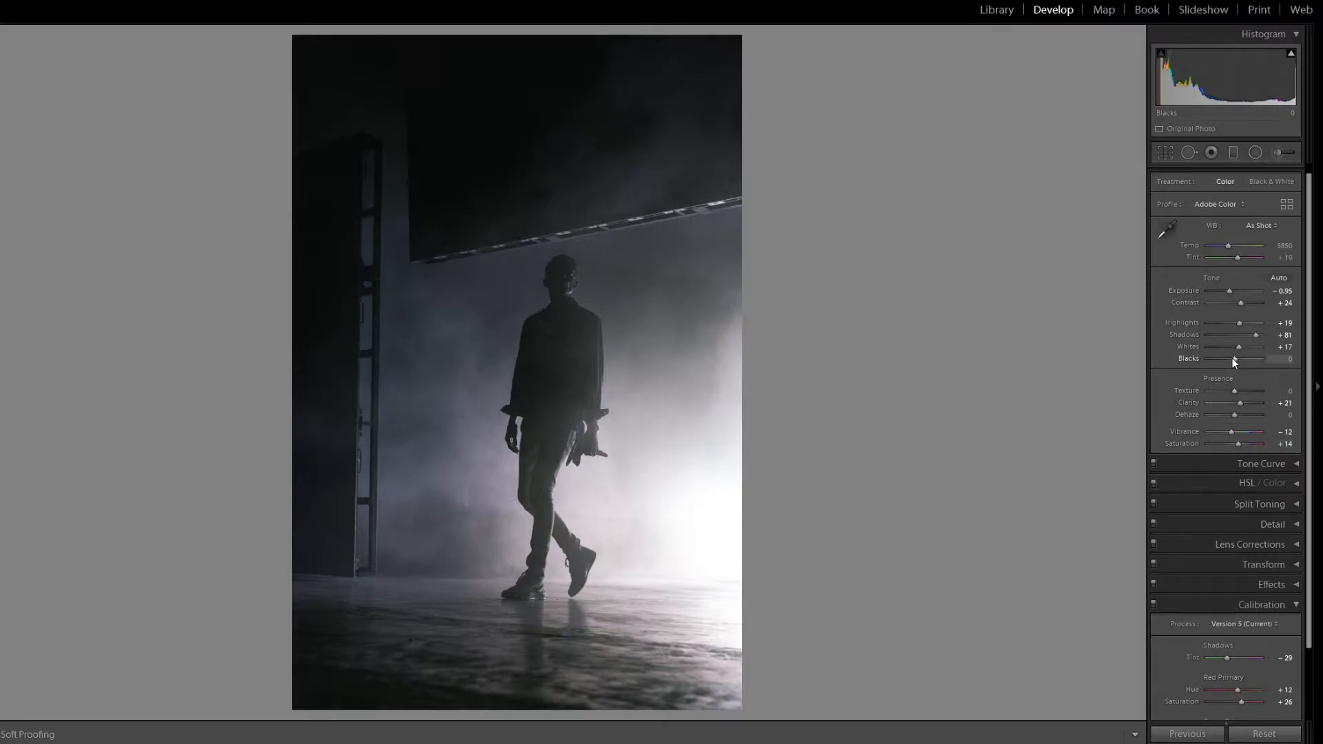
{"action": "mouse_move", "coordinate": [1231, 357]}
{"action": "left_mouse_down"}
{"action": "mouse_move", "coordinate": [1209, 361]}
{"action": "mouse_move", "coordinate": [1267, 345]}
{"action": "mouse_move", "coordinate": [1257, 351]}
{"action": "left_mouse_up"}
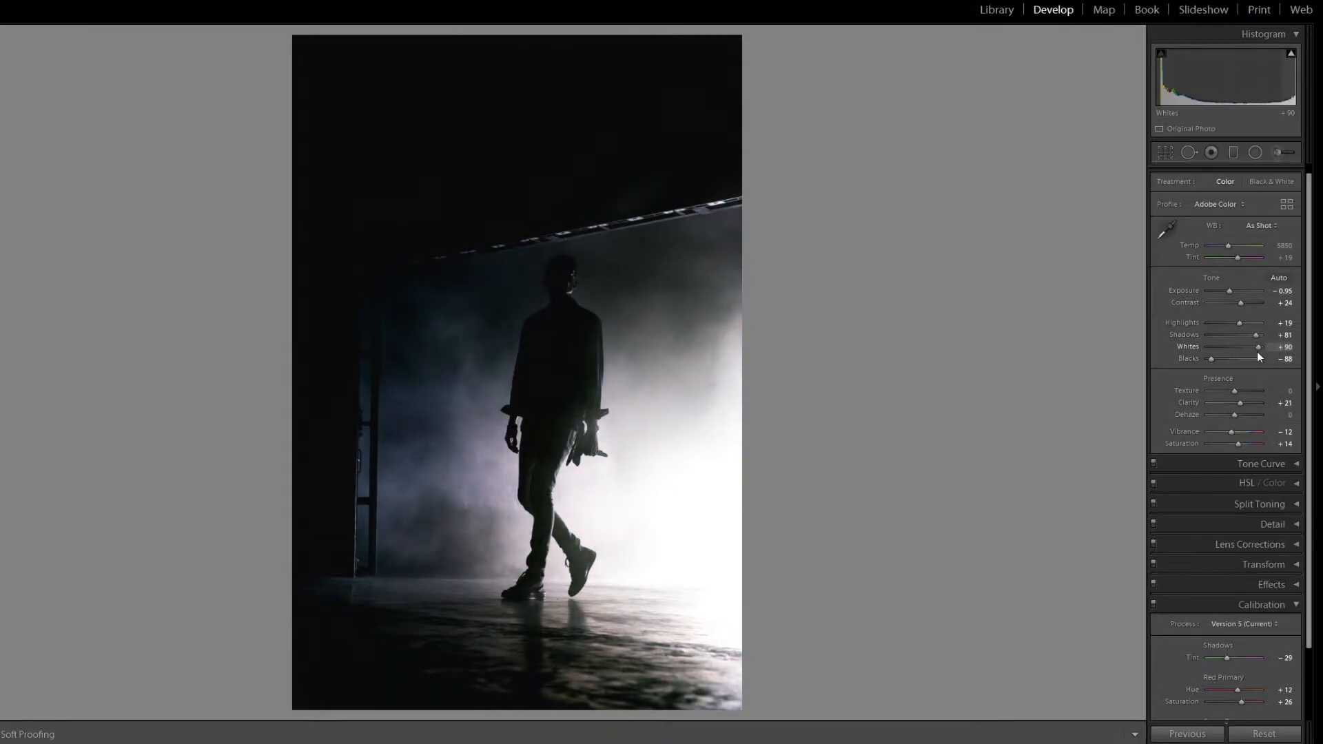
{"action": "double_click", "coordinate": [1231, 291]}
{"action": "left_click", "coordinate": [1267, 182]}
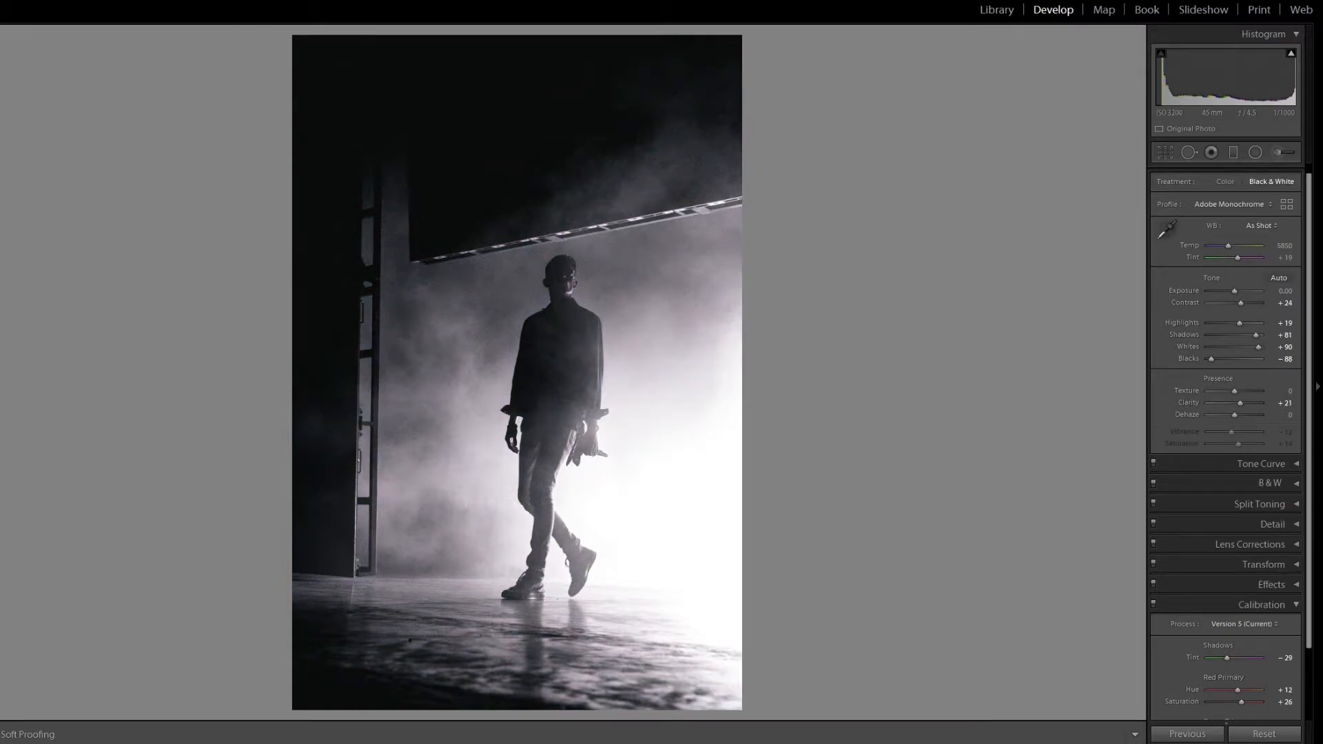
Apply the copied settings to the photo of the church's vaulted ceiling and set its white balance to As Shot
{"action": "key", "text": "Right"}
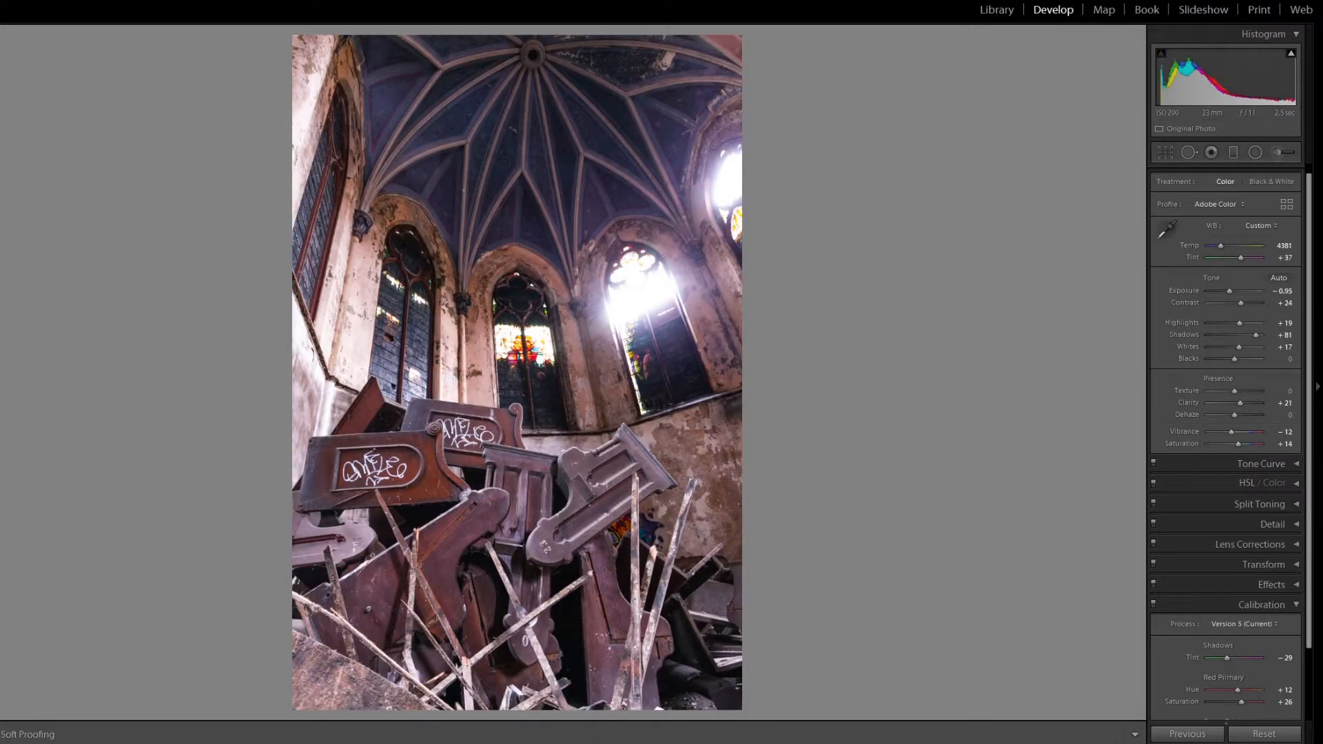
{"action": "left_click", "coordinate": [1261, 225]}
{"action": "left_click", "coordinate": [1248, 235]}
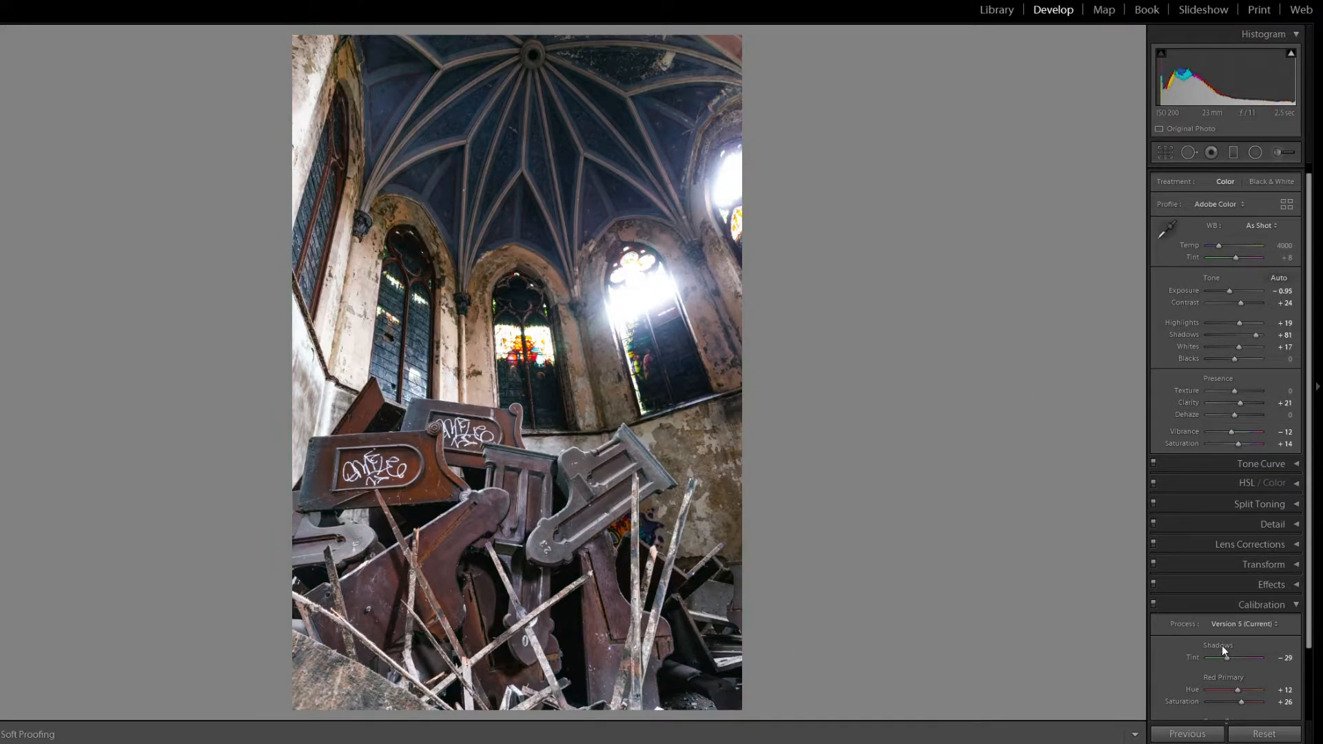
{"action": "left_click", "coordinate": [1290, 604]}
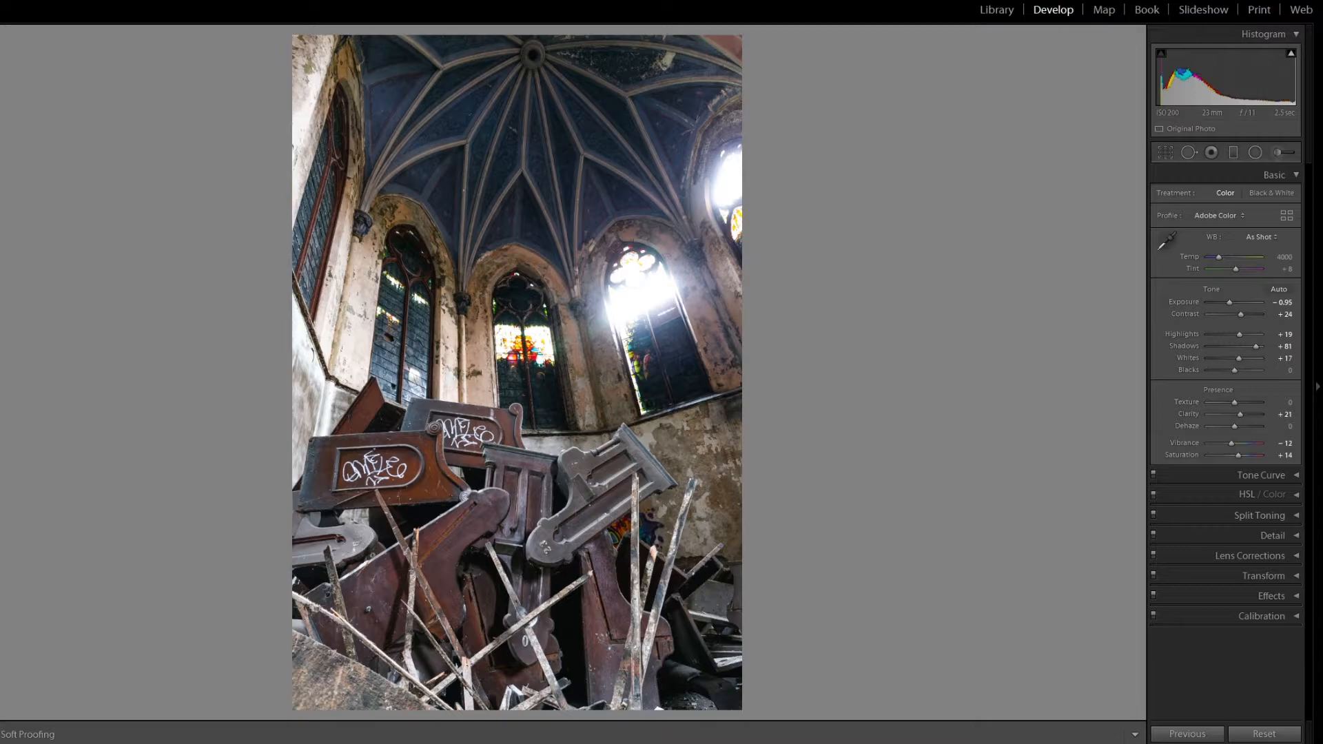
Replace the existing edits on the ruined church organ photo with the copied settings and set its white balance to As Shot
{"action": "key", "text": "Right"}
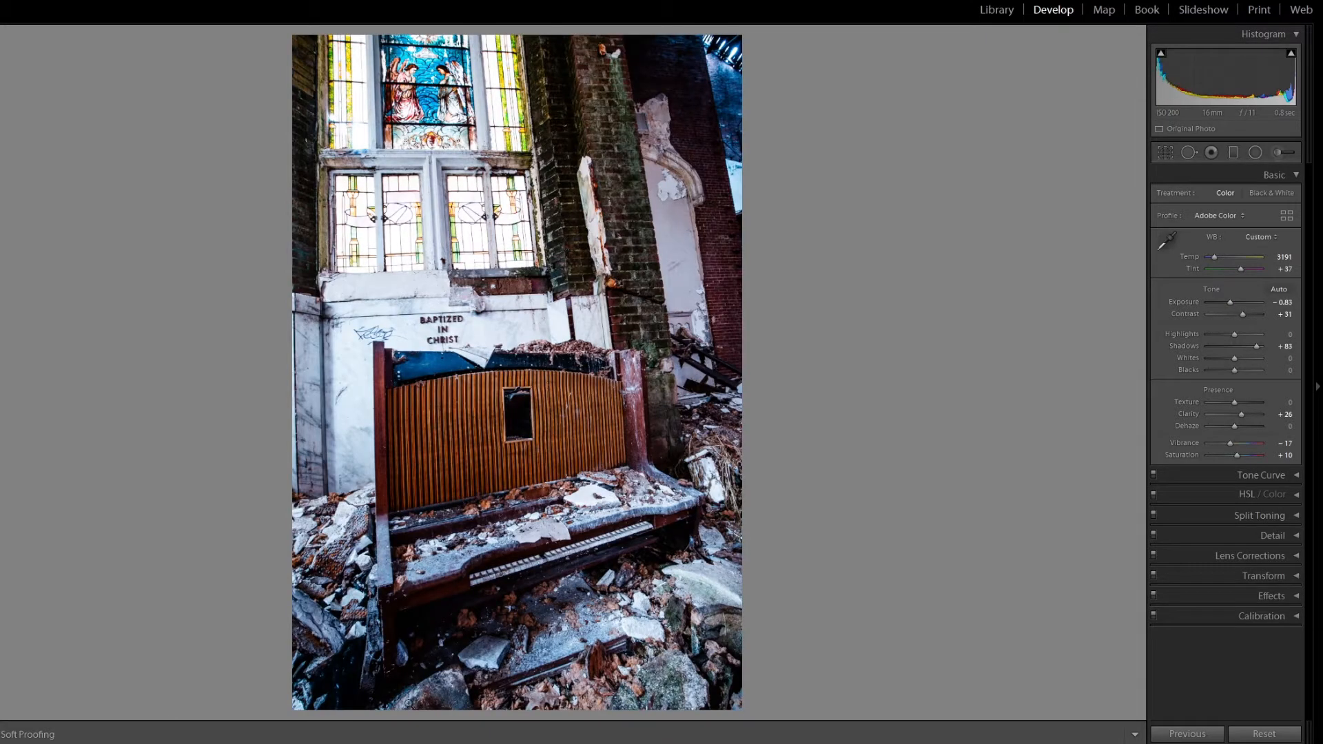
{"action": "left_click", "coordinate": [1257, 731]}
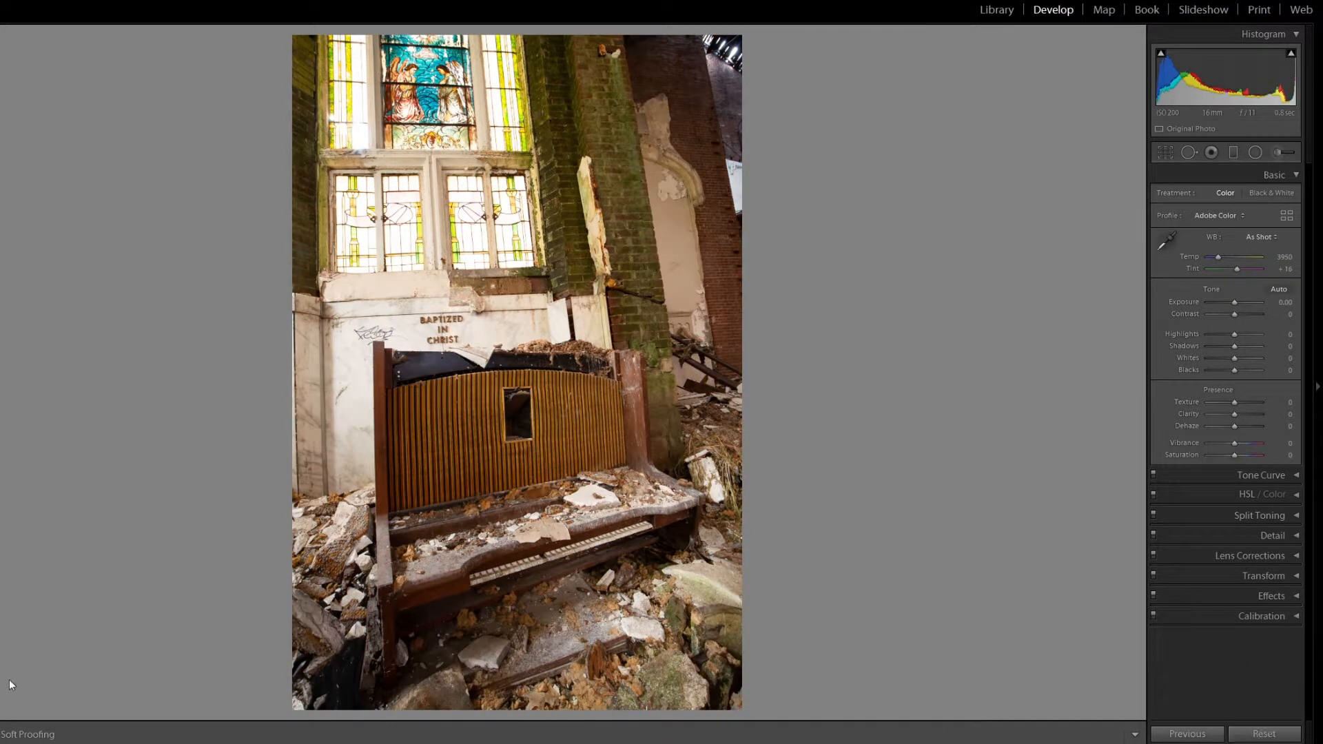
{"action": "key", "text": "ctrl+z"}
{"action": "left_click", "coordinate": [1261, 237]}
{"action": "left_click", "coordinate": [1249, 249]}
Set the organ photo's Temp to 3191 and Contrast to +74
{"action": "left_click_drag", "start_coordinate": [1222, 258], "coordinate": [1214, 258]}
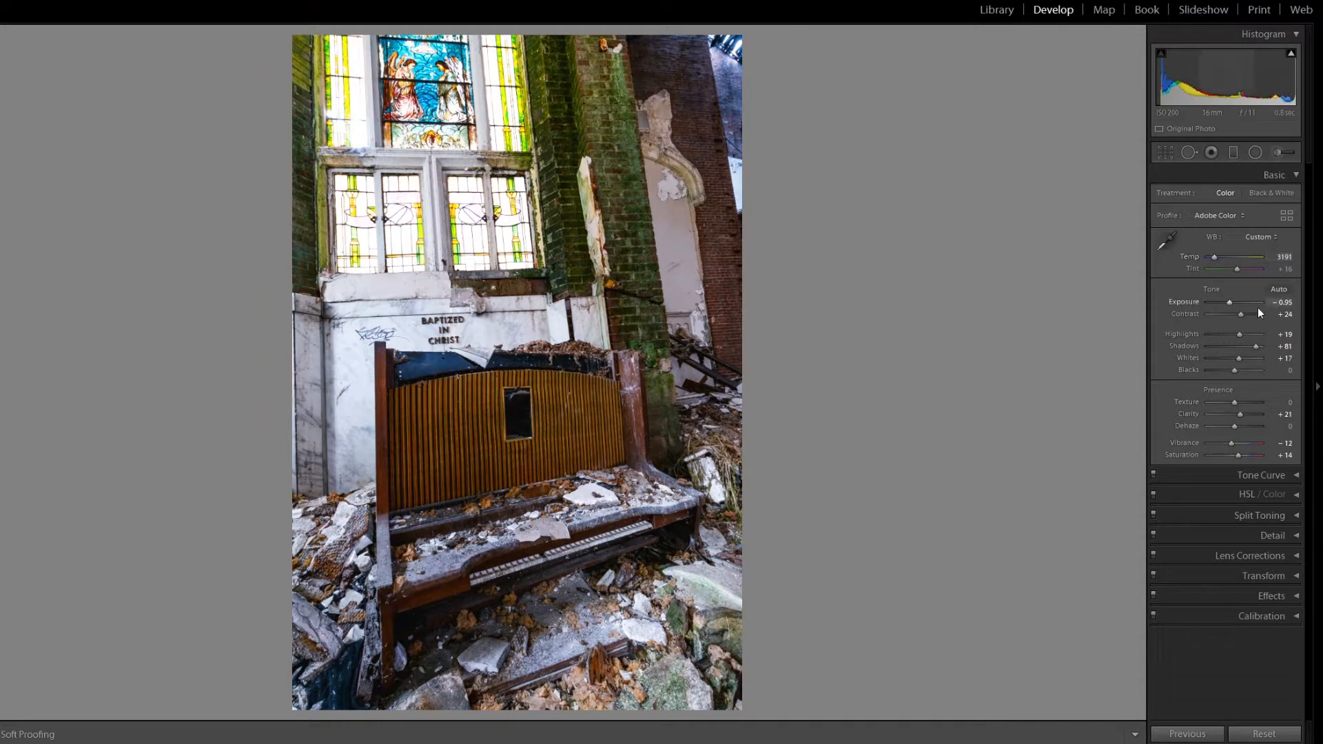
{"action": "left_click_drag", "start_coordinate": [1244, 316], "coordinate": [1258, 316]}
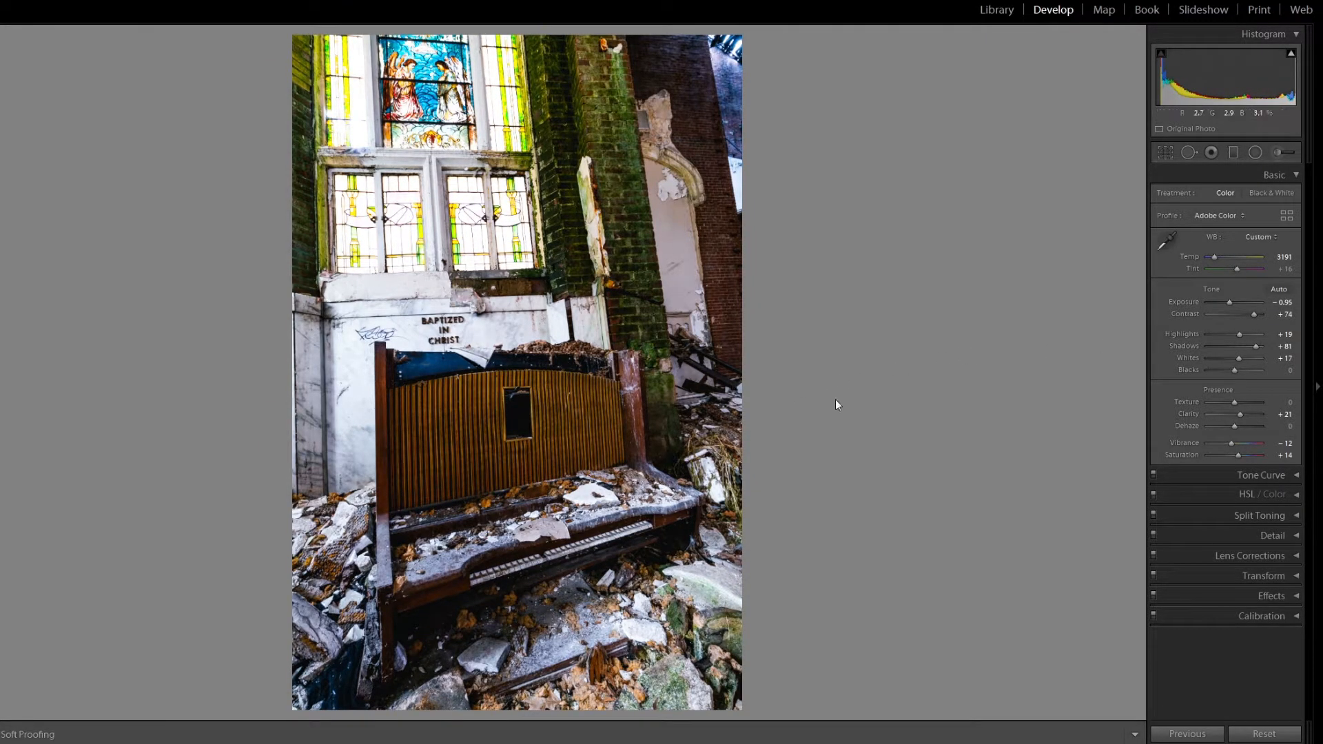
Straighten the organ photo with a crop angle of 2.04
{"action": "left_click", "coordinate": [1163, 156]}
{"action": "left_click_drag", "start_coordinate": [1019, 266], "coordinate": [1019, 273]}
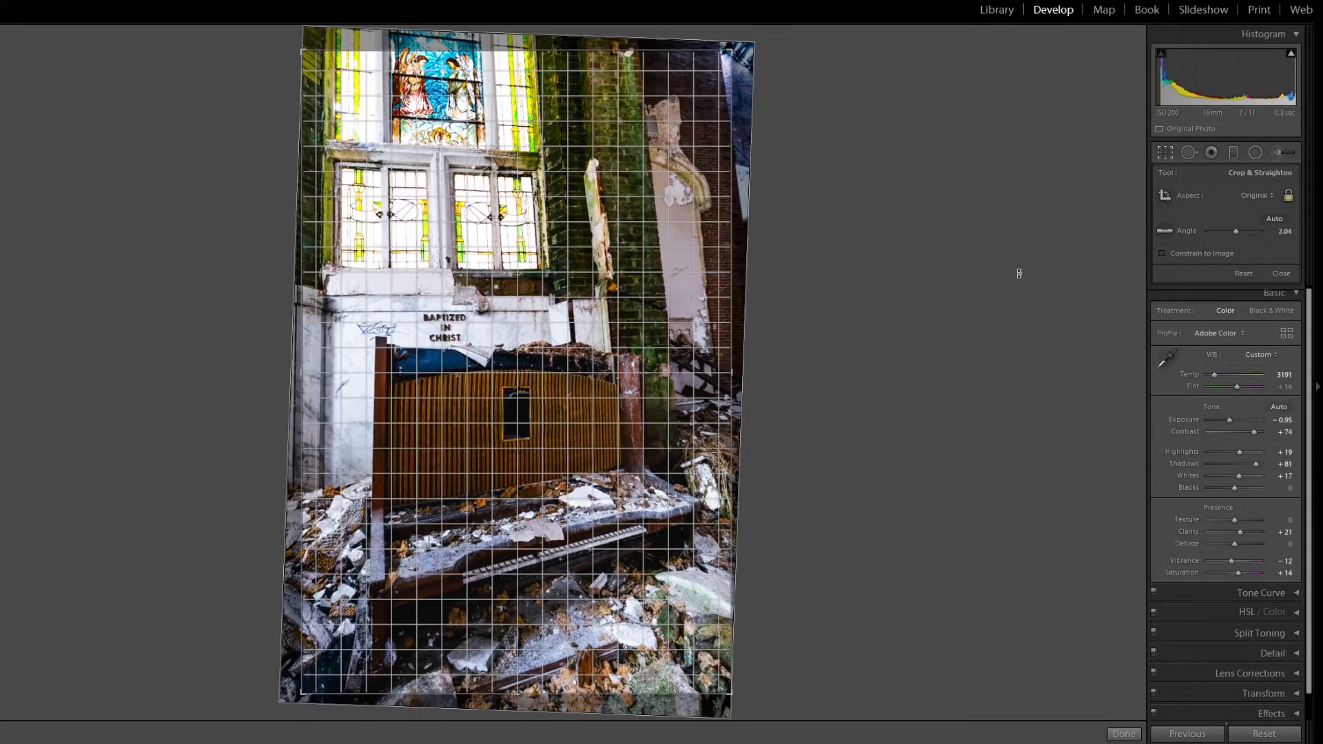
{"action": "left_click", "coordinate": [1123, 734]}
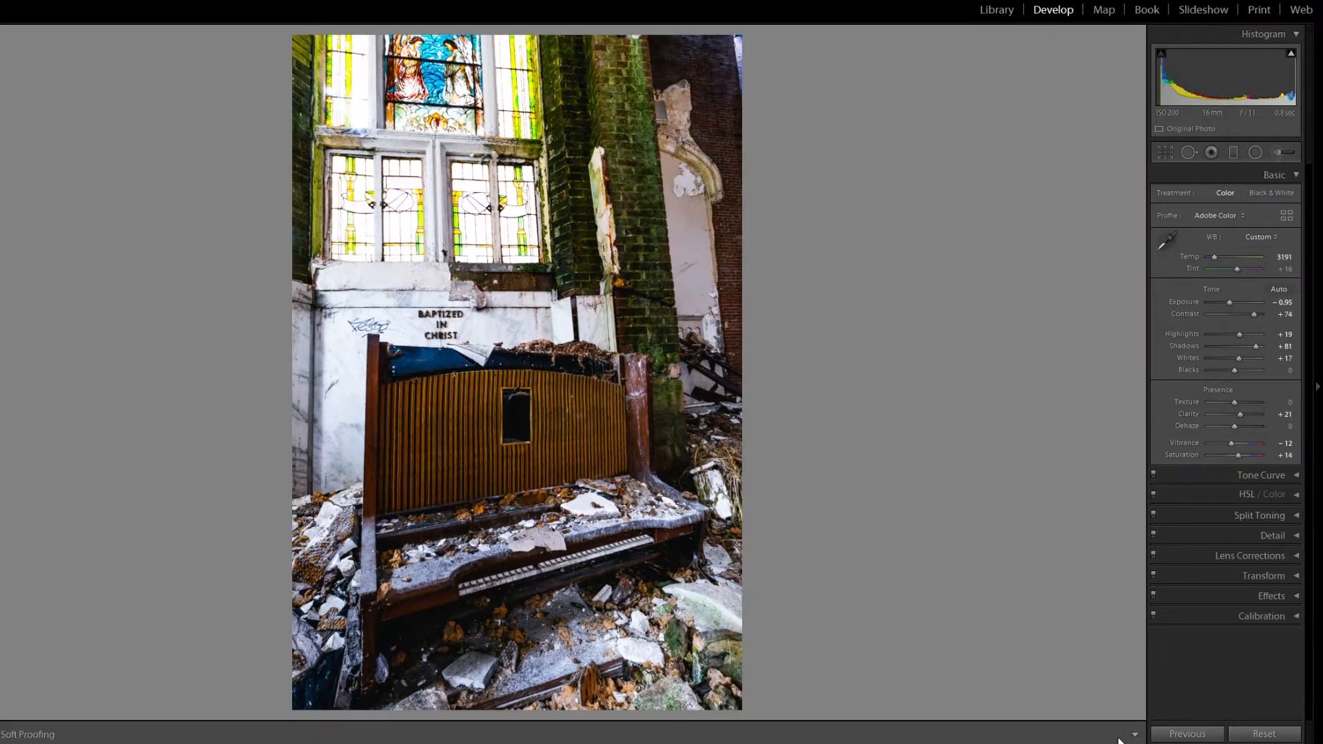
Inspect the wall lettering and organ front up close, and set the organ photo's Temp to 3071
{"action": "left_click", "coordinate": [421, 325]}
{"action": "left_click_drag", "start_coordinate": [686, 566], "coordinate": [583, 462]}
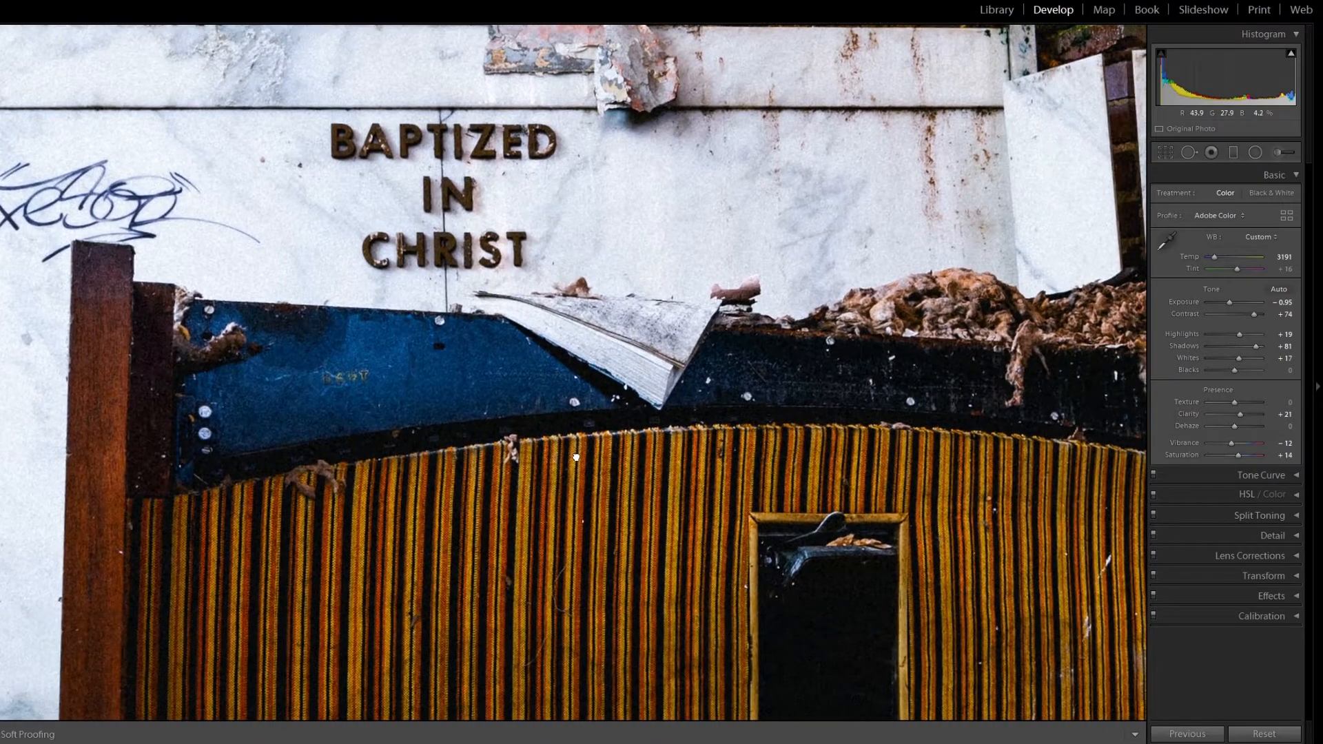
{"action": "left_click_drag", "start_coordinate": [730, 554], "coordinate": [650, 358]}
{"action": "left_click", "coordinate": [649, 357]}
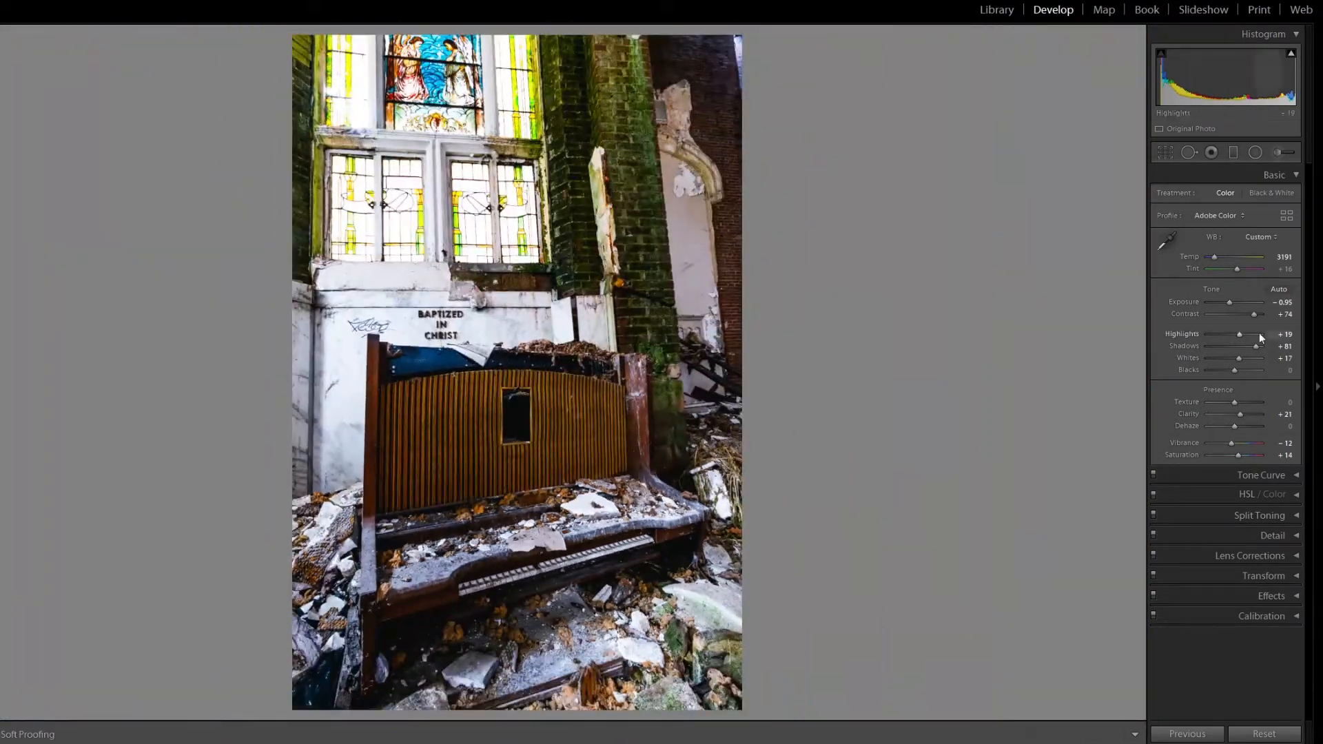
{"action": "left_click_drag", "start_coordinate": [1216, 260], "coordinate": [1216, 258]}
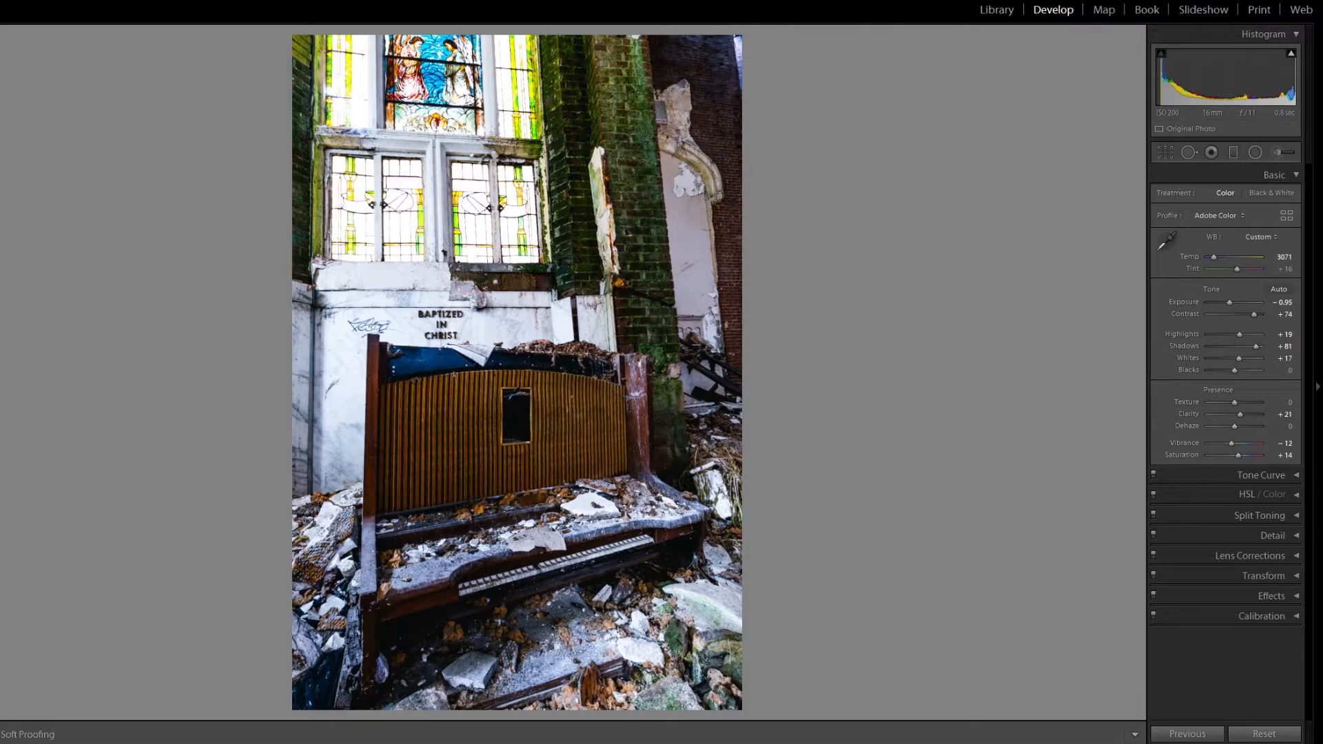
Apply the copied settings to the concert photo, return its white balance to As Shot and set Temp to 5452
{"action": "key", "text": "Right"}
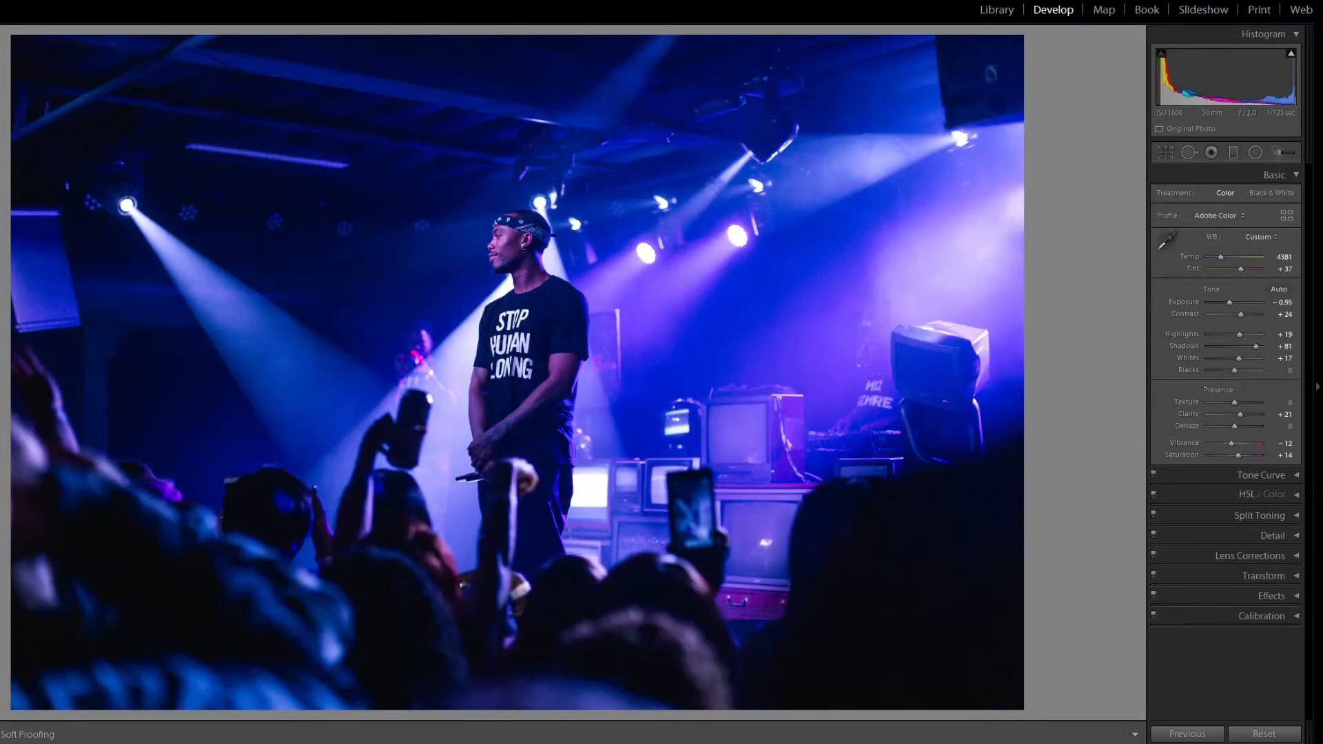
{"action": "left_click", "coordinate": [1261, 237]}
{"action": "left_click", "coordinate": [1254, 254]}
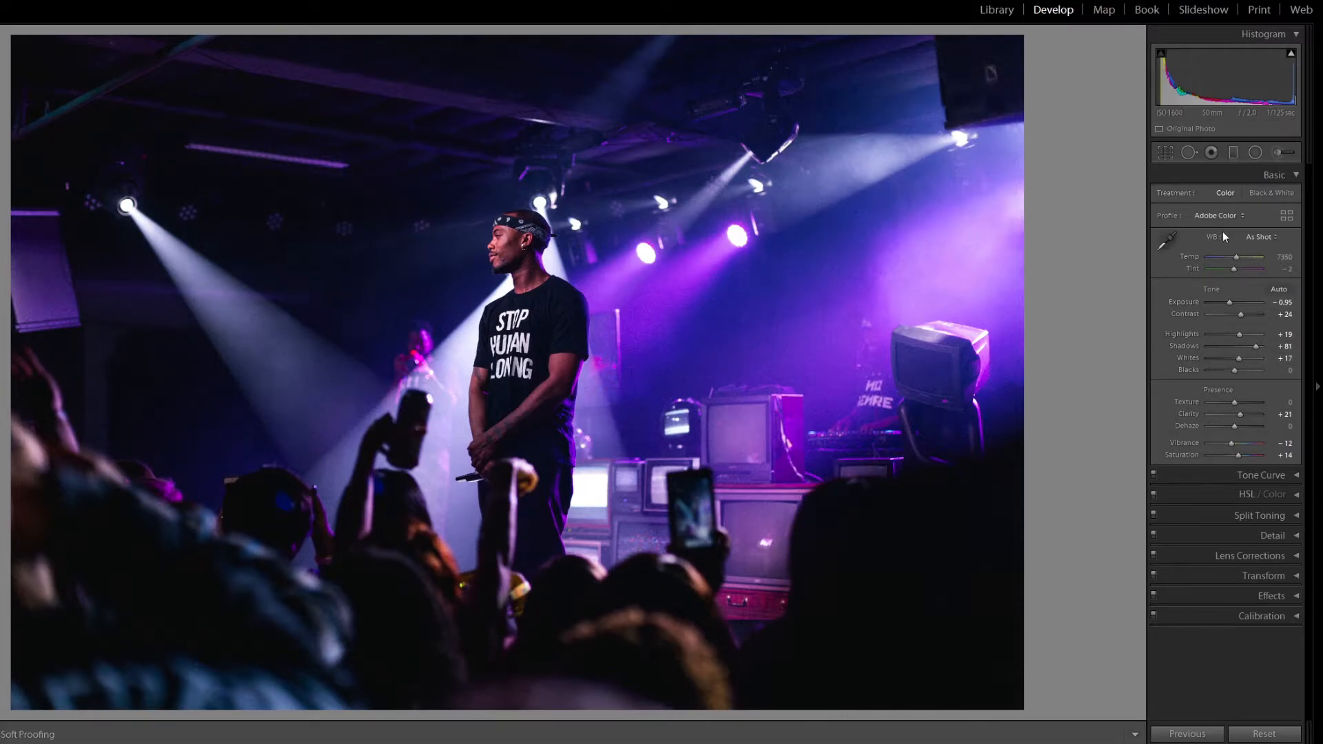
{"action": "left_click_drag", "start_coordinate": [1236, 255], "coordinate": [1226, 256]}
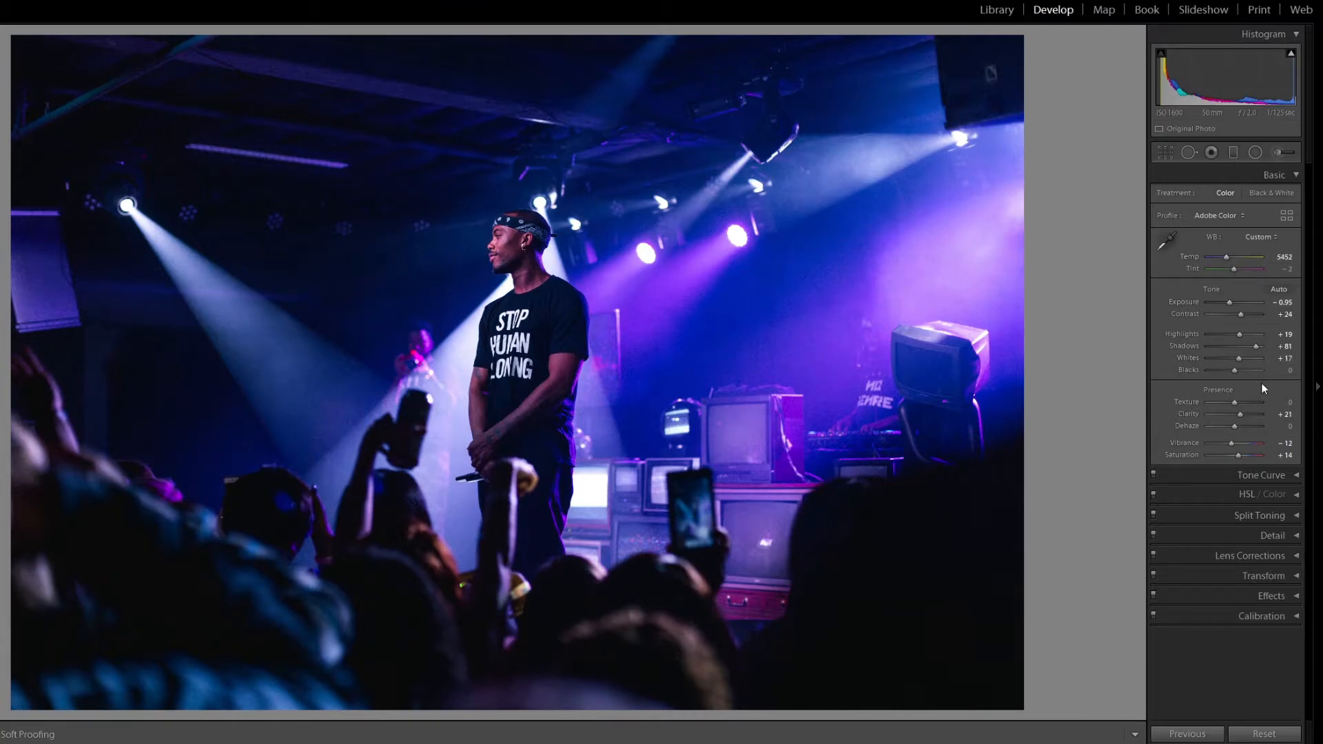
Compare the concert photo without its Tone Curve, and move the RGB curve's black point to the graph's left edge
{"action": "left_click", "coordinate": [1152, 474]}
{"action": "left_click", "coordinate": [1153, 474]}
{"action": "left_click", "coordinate": [1191, 478]}
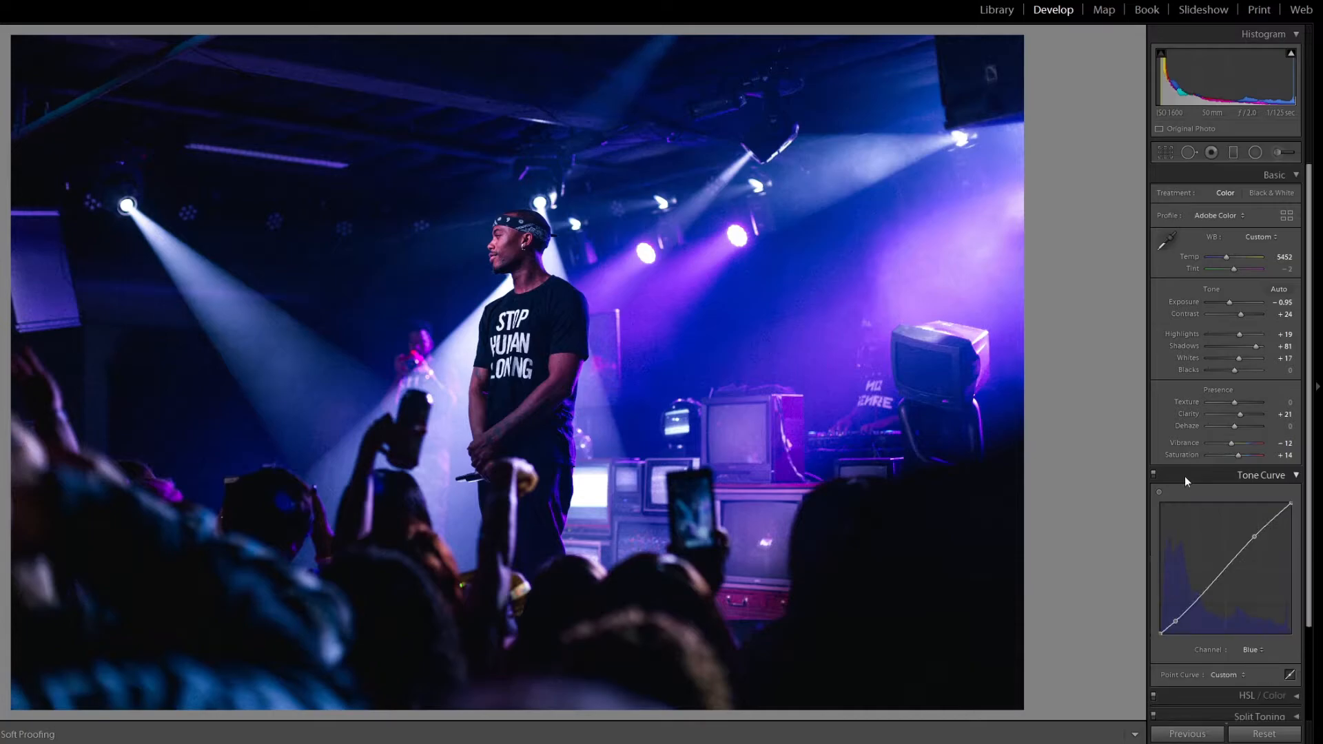
{"action": "left_click", "coordinate": [1252, 649]}
{"action": "left_click", "coordinate": [1240, 665]}
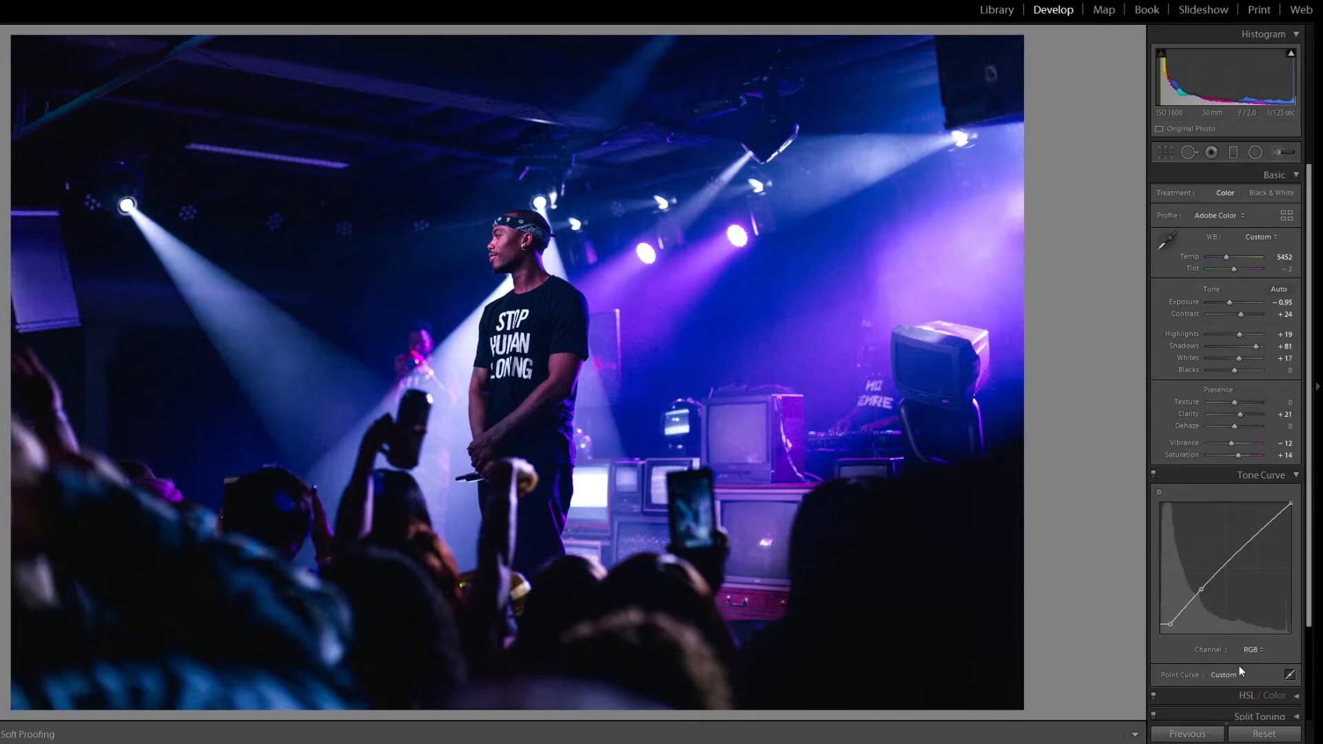
{"action": "left_click_drag", "start_coordinate": [1171, 627], "coordinate": [1162, 626]}
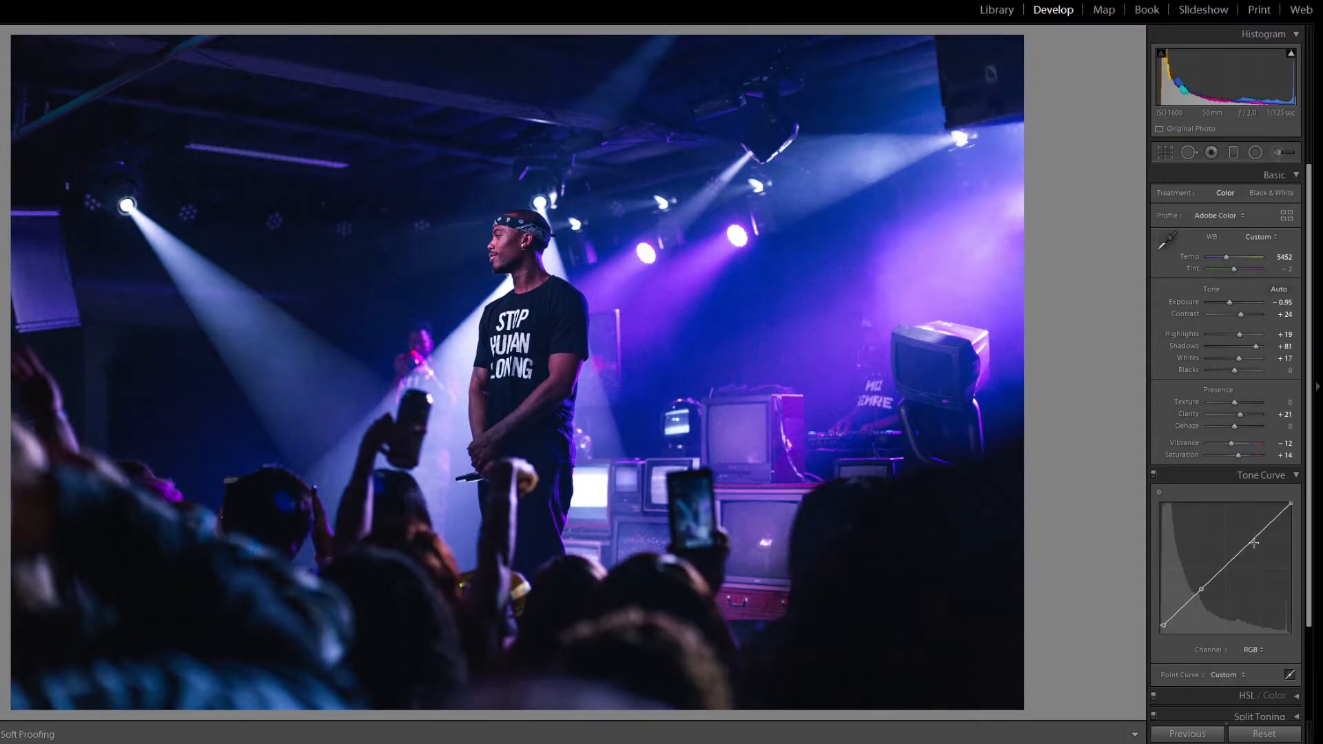
{"action": "left_click", "coordinate": [1294, 477]}
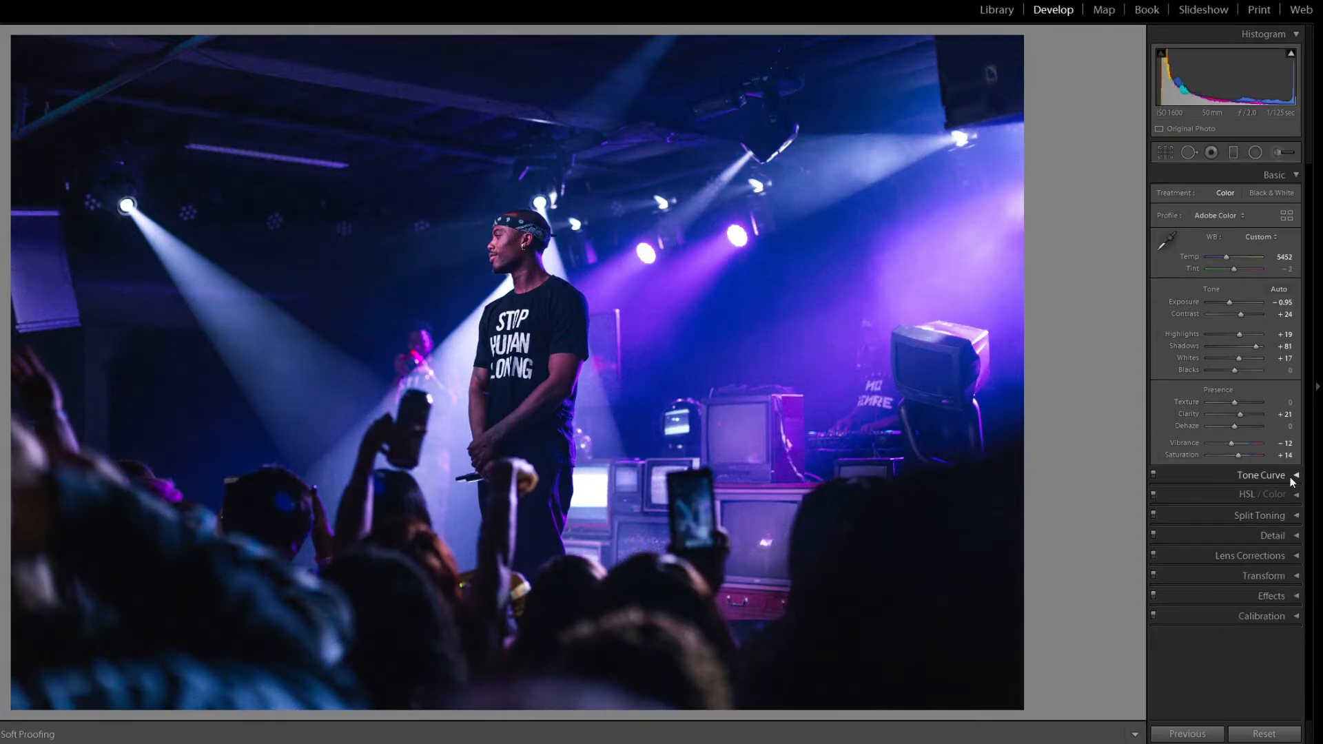
Reset the concert photo's Contrast to 0 and set Blacks to -26
{"action": "double_click", "coordinate": [1240, 313]}
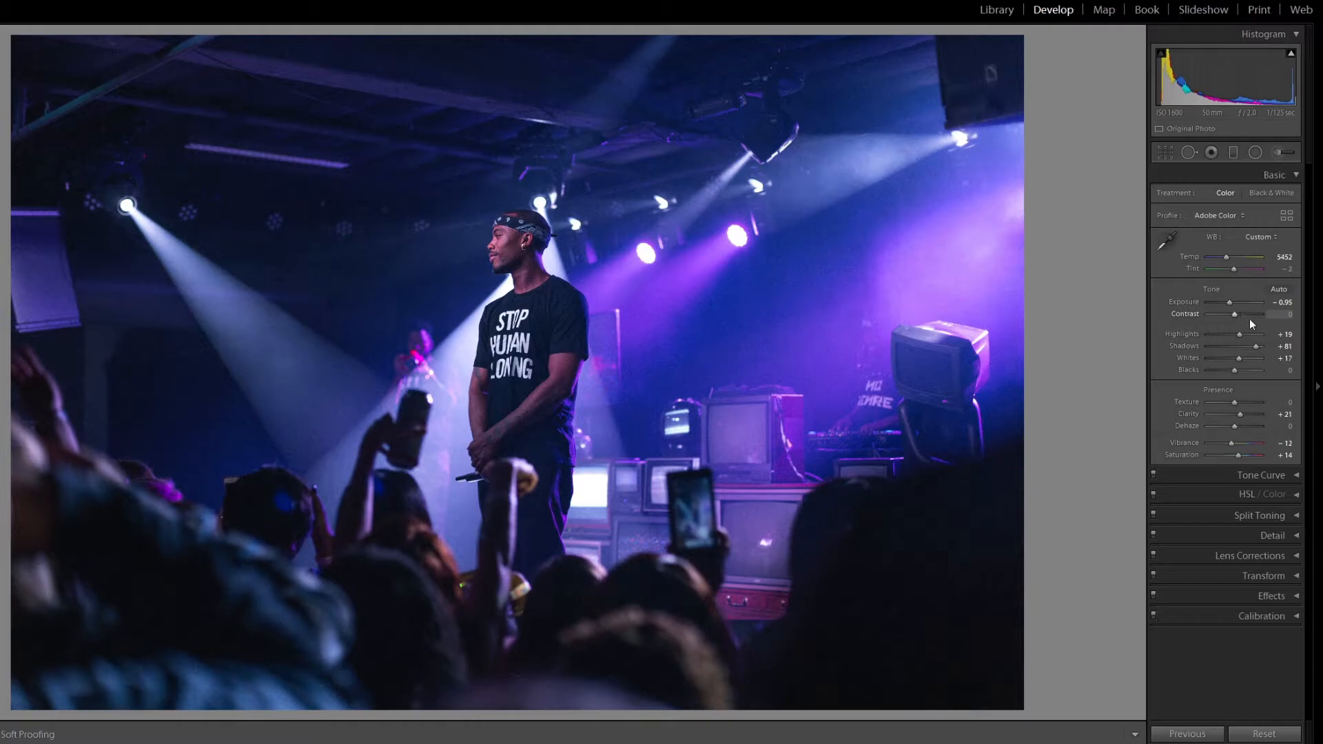
{"action": "left_click_drag", "start_coordinate": [1234, 370], "coordinate": [1228, 371]}
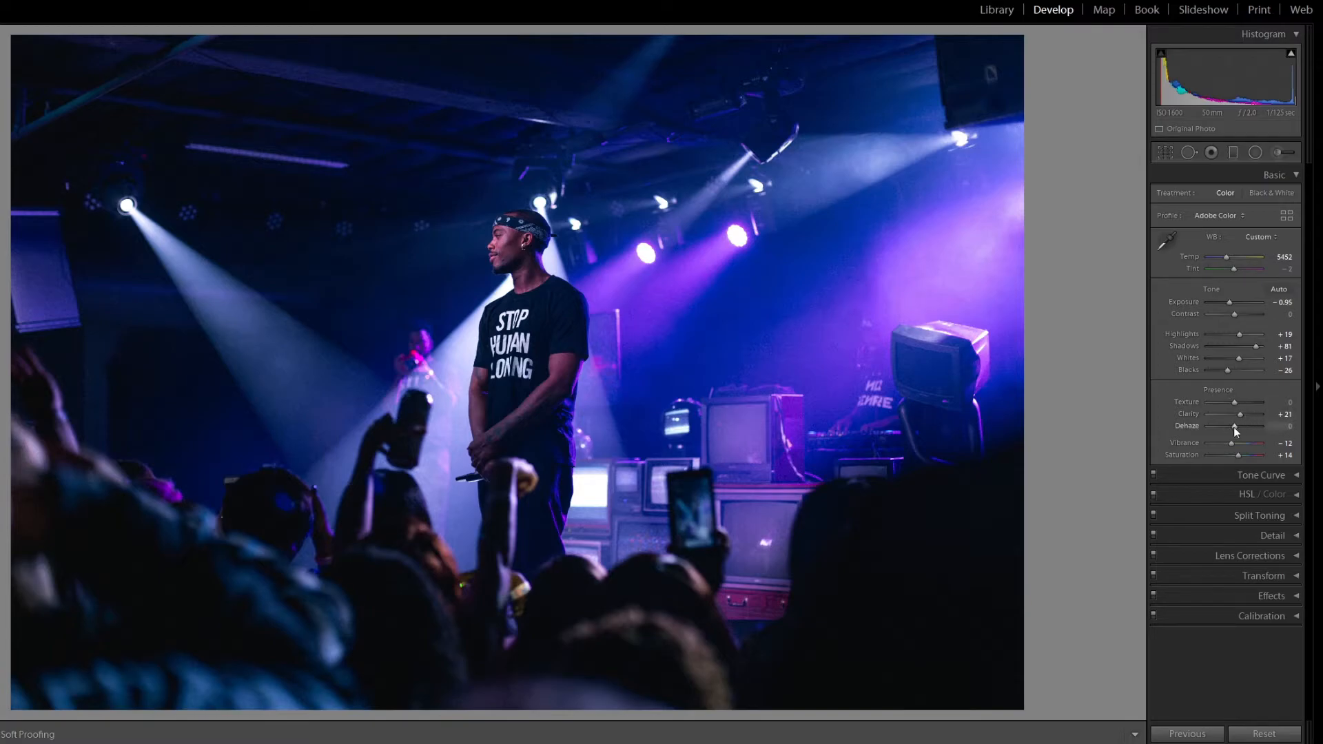
{"action": "left_click", "coordinate": [1225, 616]}
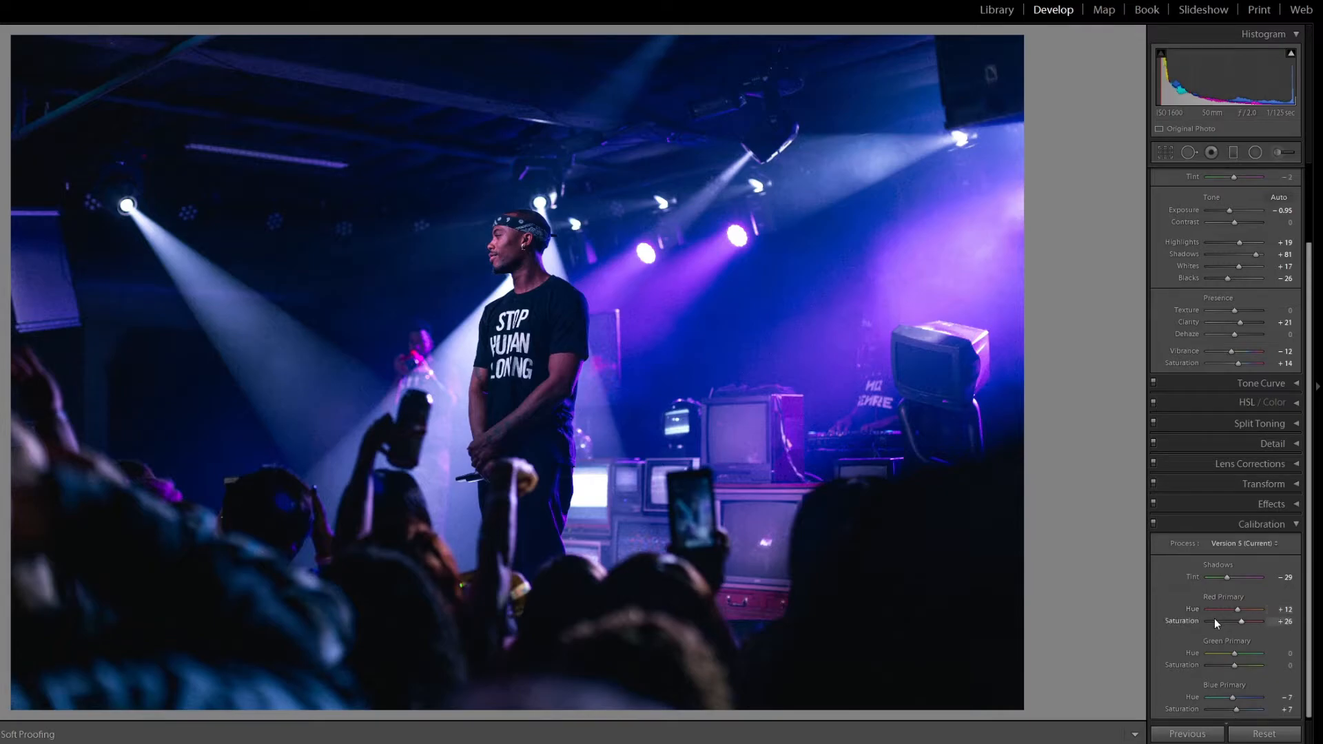
{"action": "left_click_drag", "start_coordinate": [1225, 577], "coordinate": [1233, 696]}
{"action": "left_click", "coordinate": [1257, 527]}
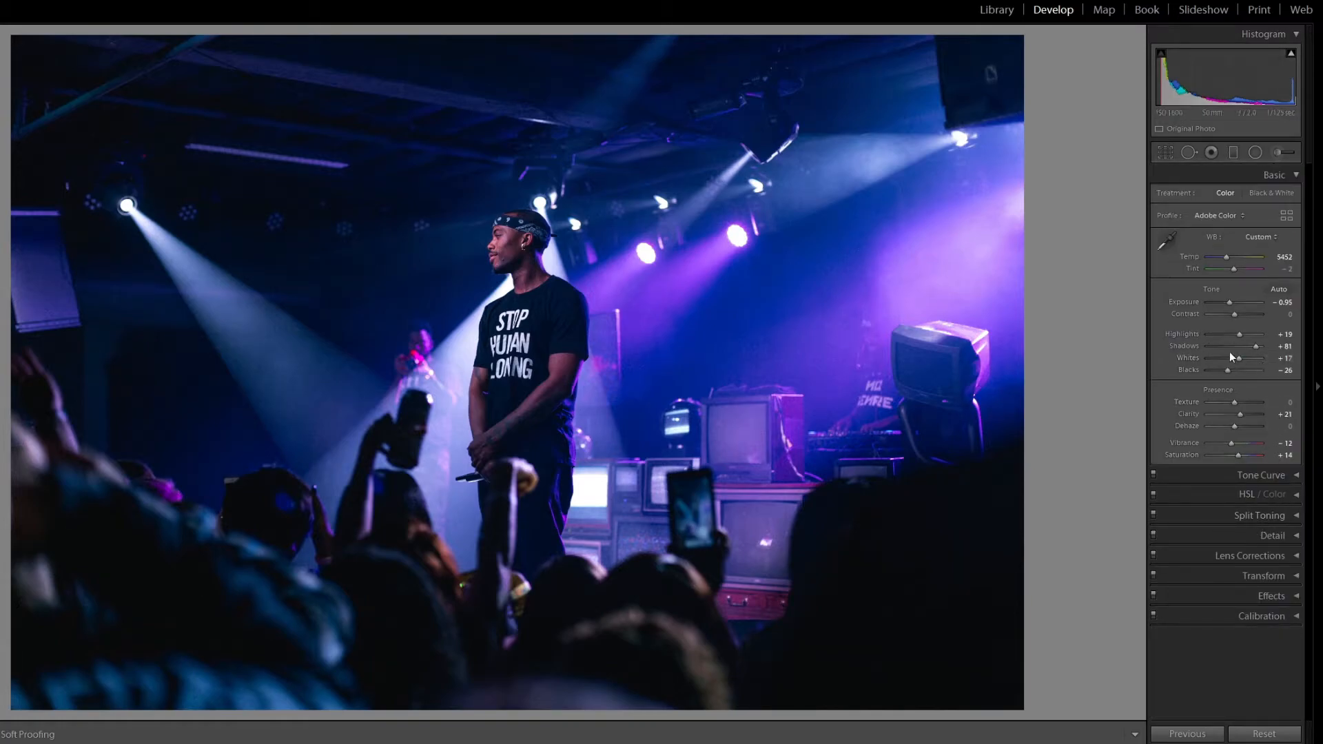
Try a Contrast of +19 on the concert photo, reset it to 0, and set Blacks to +57
{"action": "left_click_drag", "start_coordinate": [1235, 317], "coordinate": [1242, 315]}
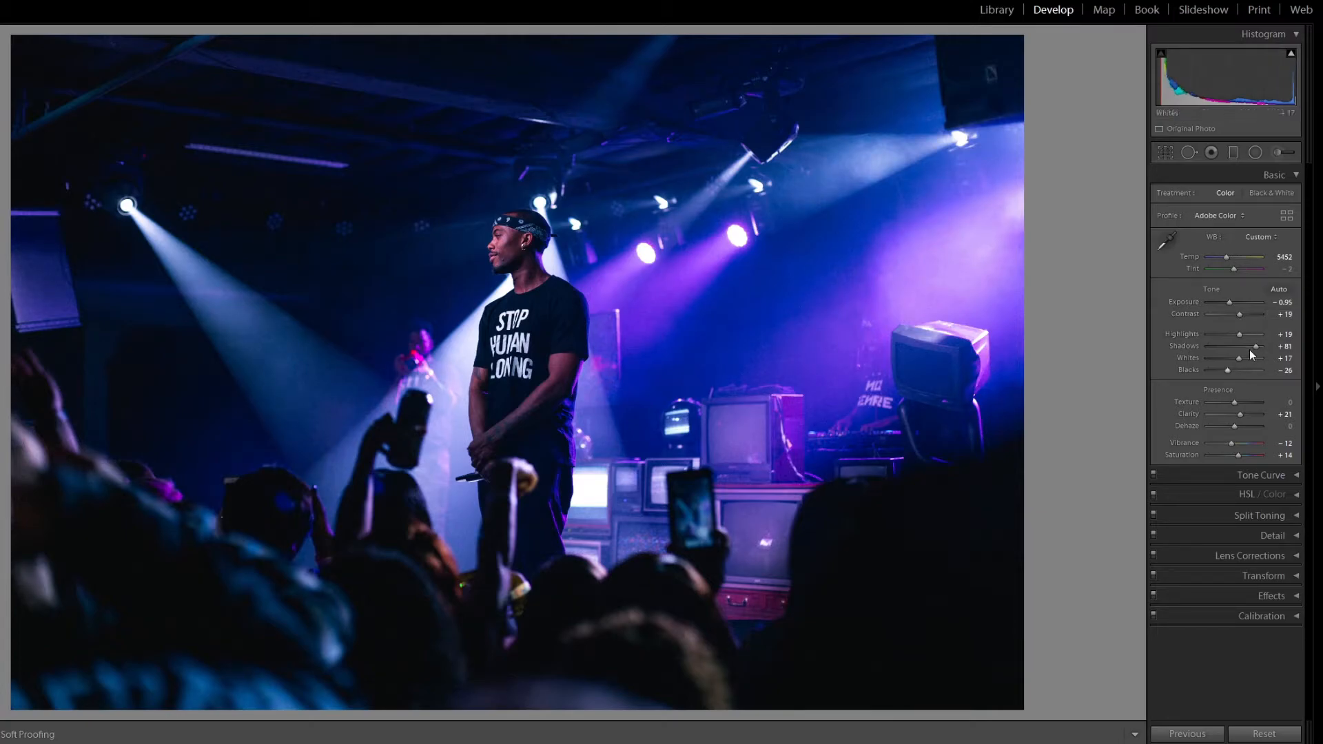
{"action": "double_click", "coordinate": [1238, 315]}
{"action": "left_click_drag", "start_coordinate": [1250, 370], "coordinate": [1250, 371]}
Adjust the shadow end of the concert photo's RGB tone curve
{"action": "left_click", "coordinate": [1230, 474]}
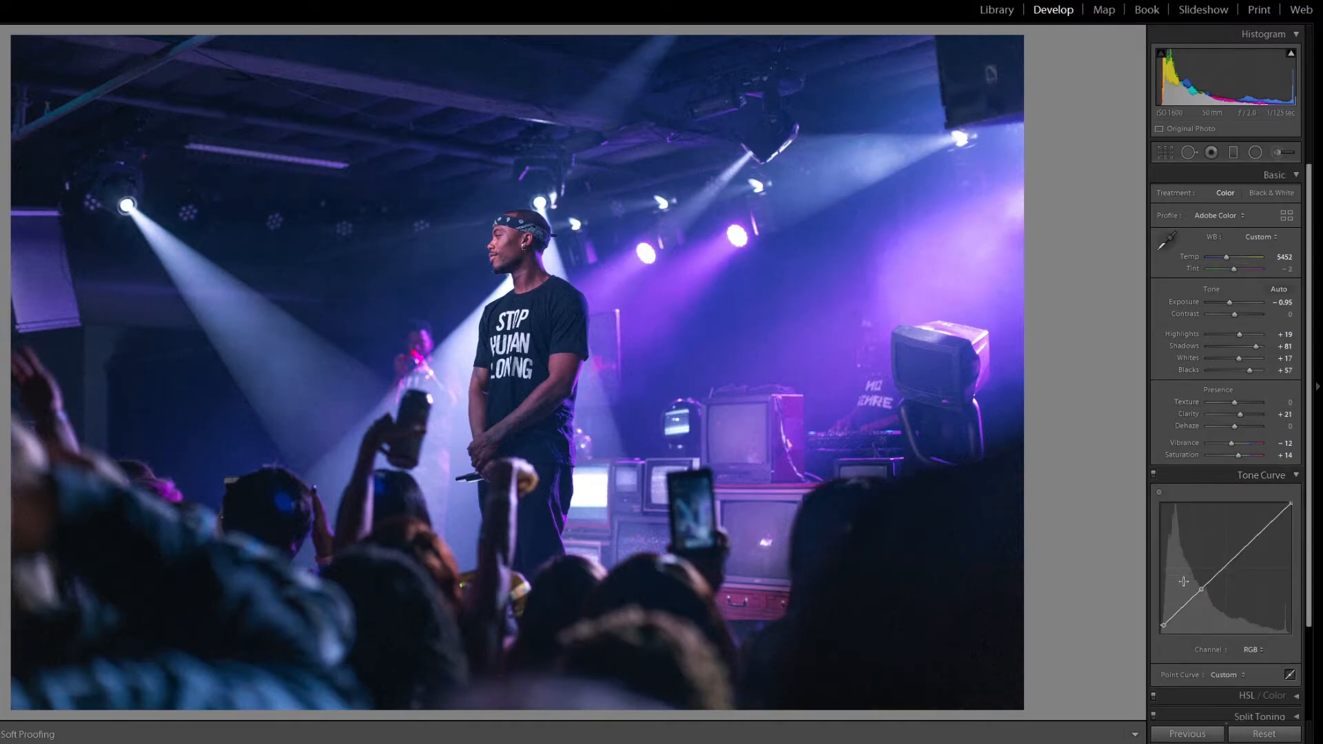
{"action": "left_click_drag", "start_coordinate": [1163, 625], "coordinate": [1196, 592]}
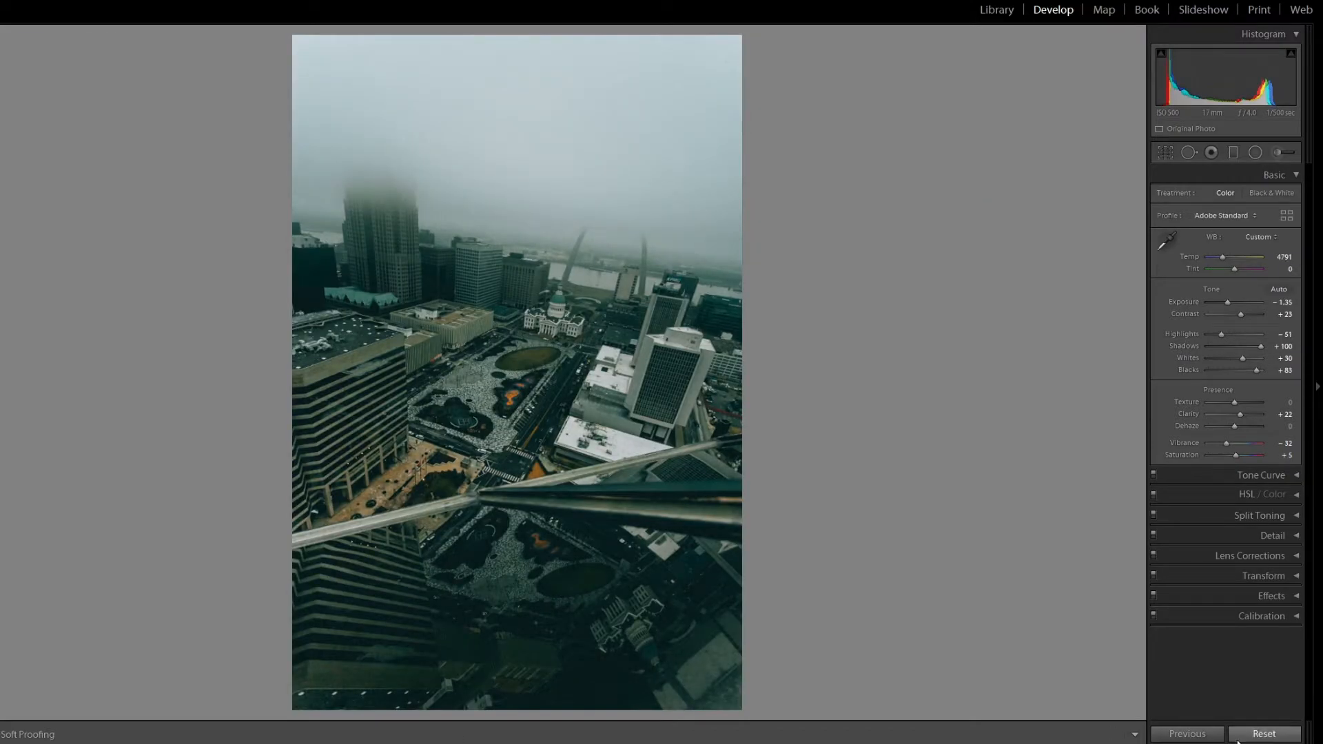
Reset the existing edits on the foggy cityscape photo
{"action": "left_click", "coordinate": [1237, 740]}
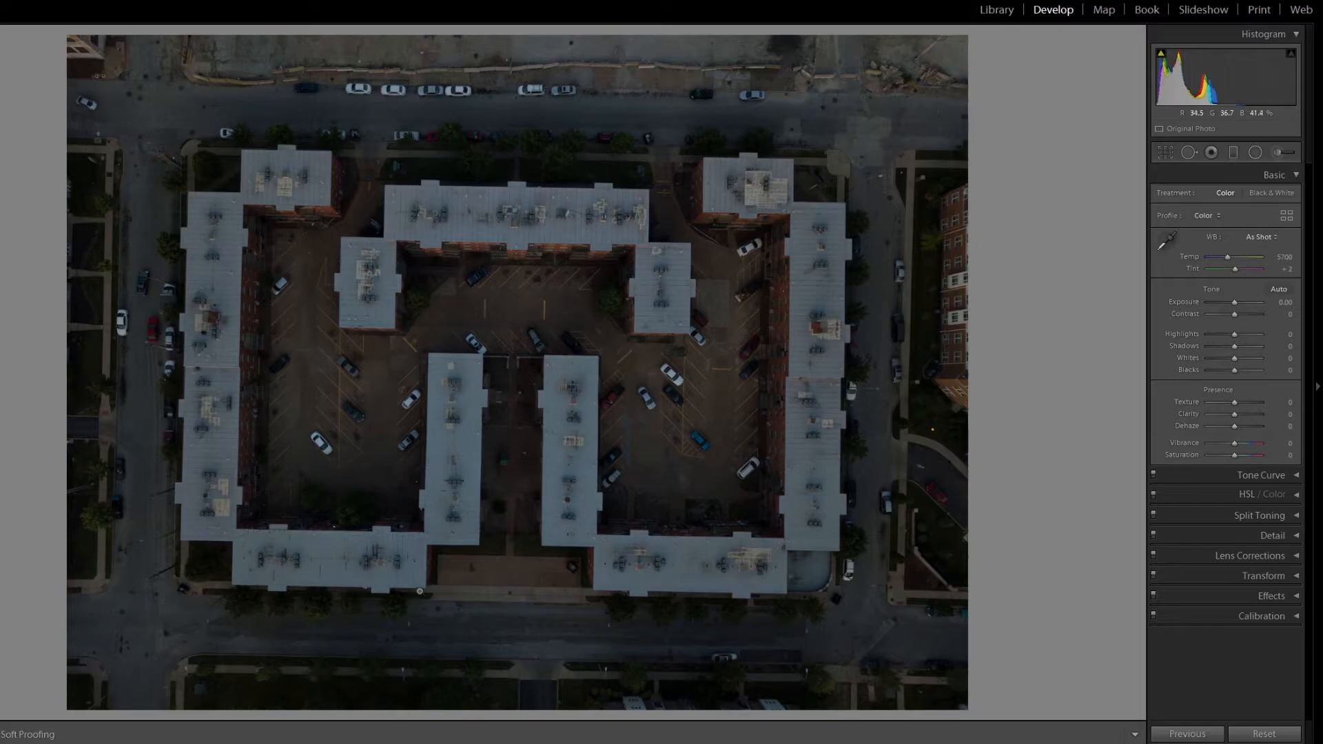
Rotate the aerial apartment building photo 90 degrees clockwise and apply the copied settings
{"action": "key", "text": "alt"}
{"action": "key", "text": "ctrl+bracketright"}
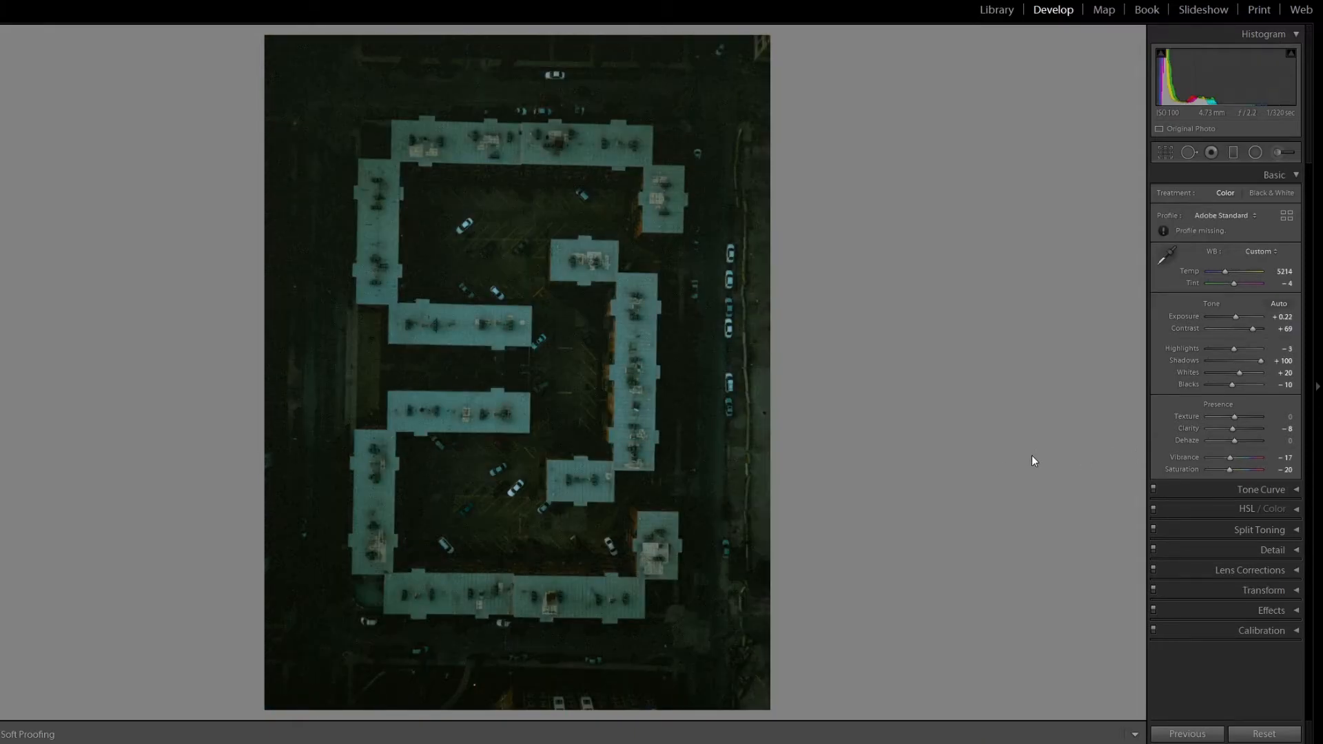
Set the aerial photo's white balance to As Shot, with Exposure +1.19, Contrast +57 and Blacks +52
{"action": "double_click", "coordinate": [1235, 316]}
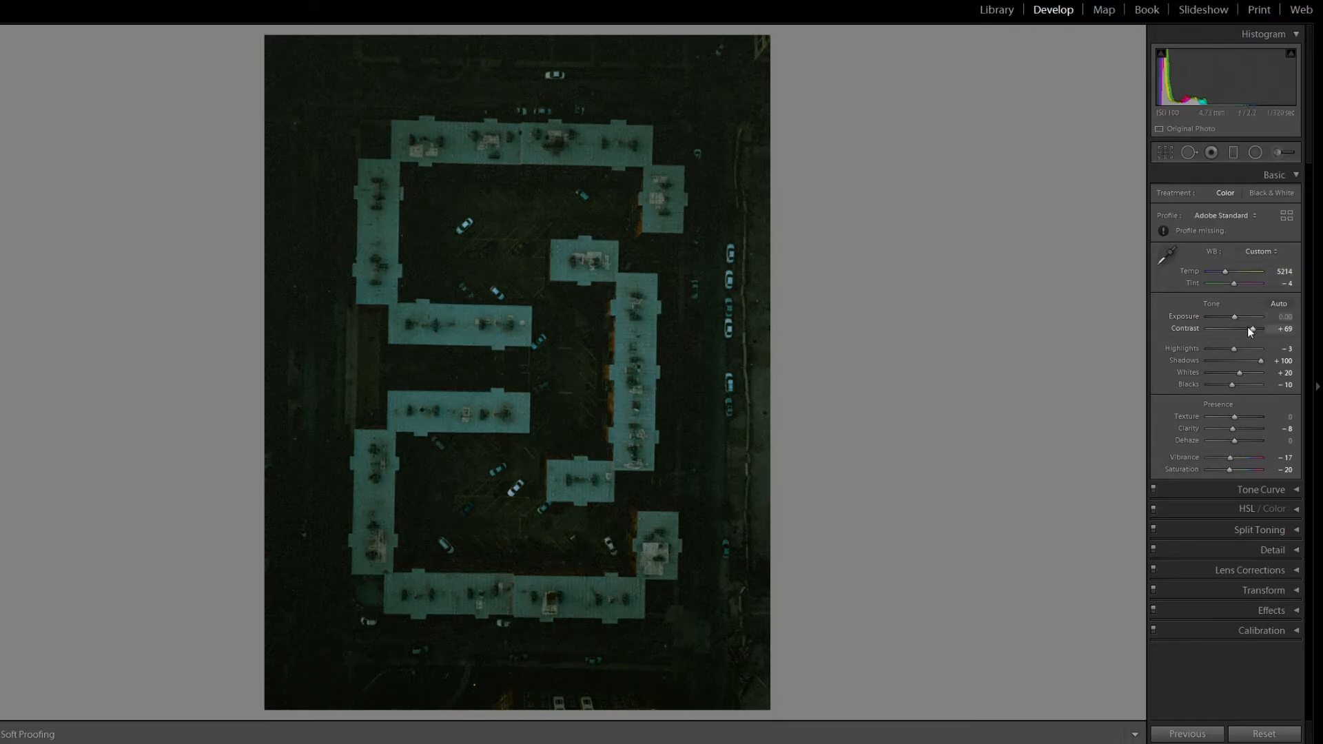
{"action": "left_click", "coordinate": [1252, 252]}
{"action": "left_click", "coordinate": [1249, 270]}
{"action": "left_click", "coordinate": [1254, 383]}
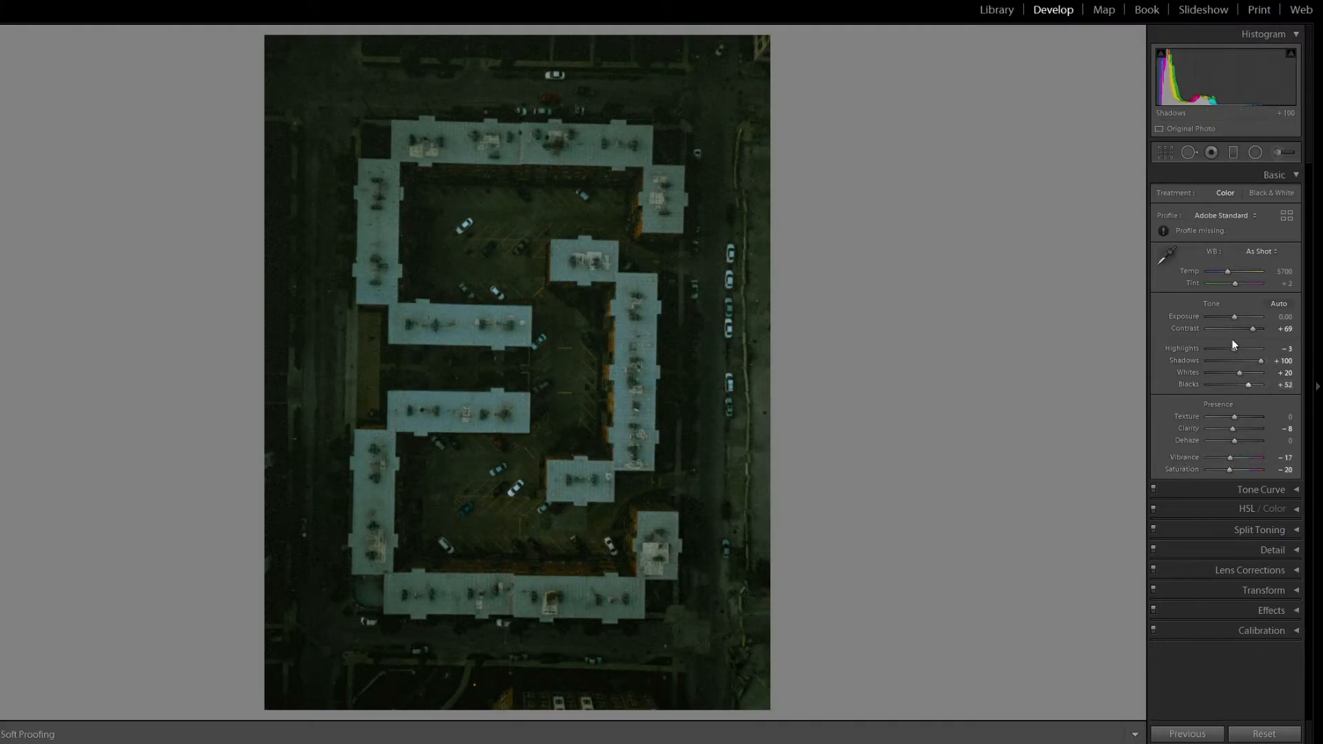
{"action": "left_click_drag", "start_coordinate": [1238, 316], "coordinate": [1249, 326]}
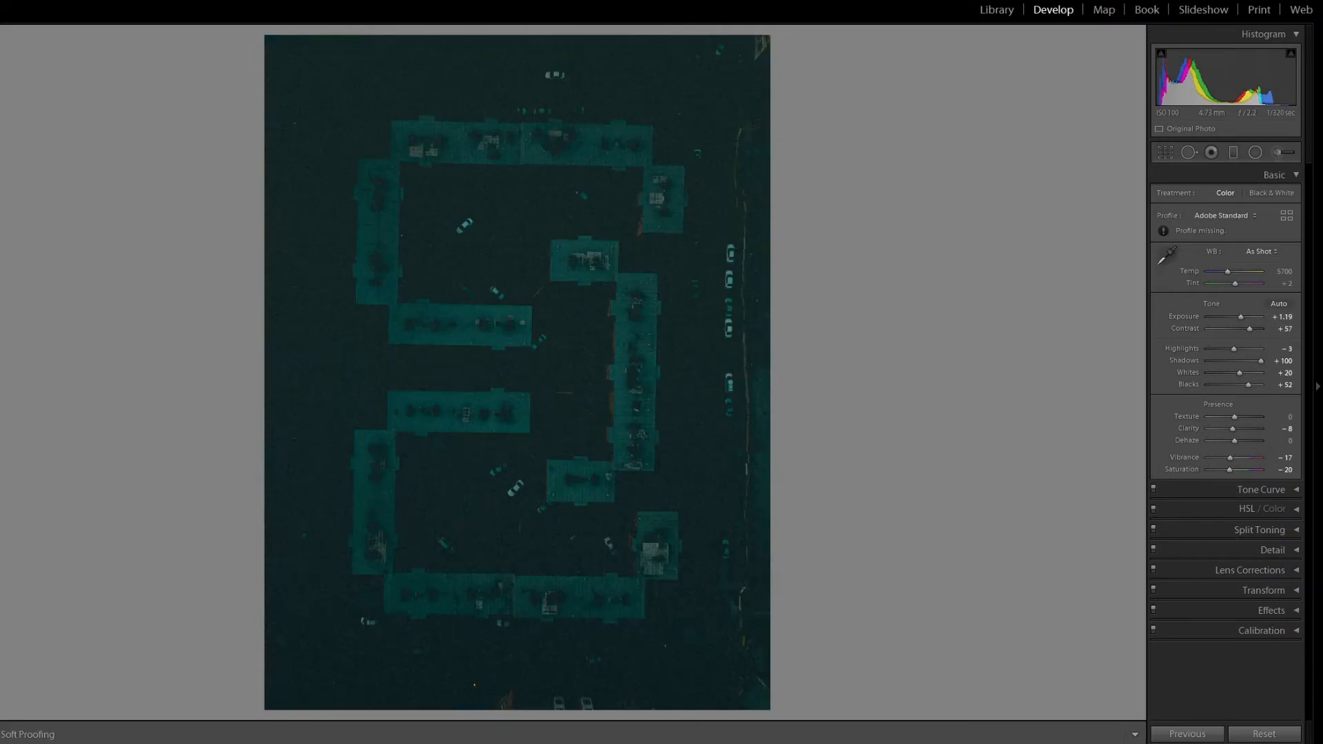
Set the aerial photo's white balance to As Shot, reset Exposure, and raise it to +0.95
{"action": "left_click", "coordinate": [1258, 238]}
{"action": "left_click", "coordinate": [1252, 252]}
{"action": "double_click", "coordinate": [1228, 302]}
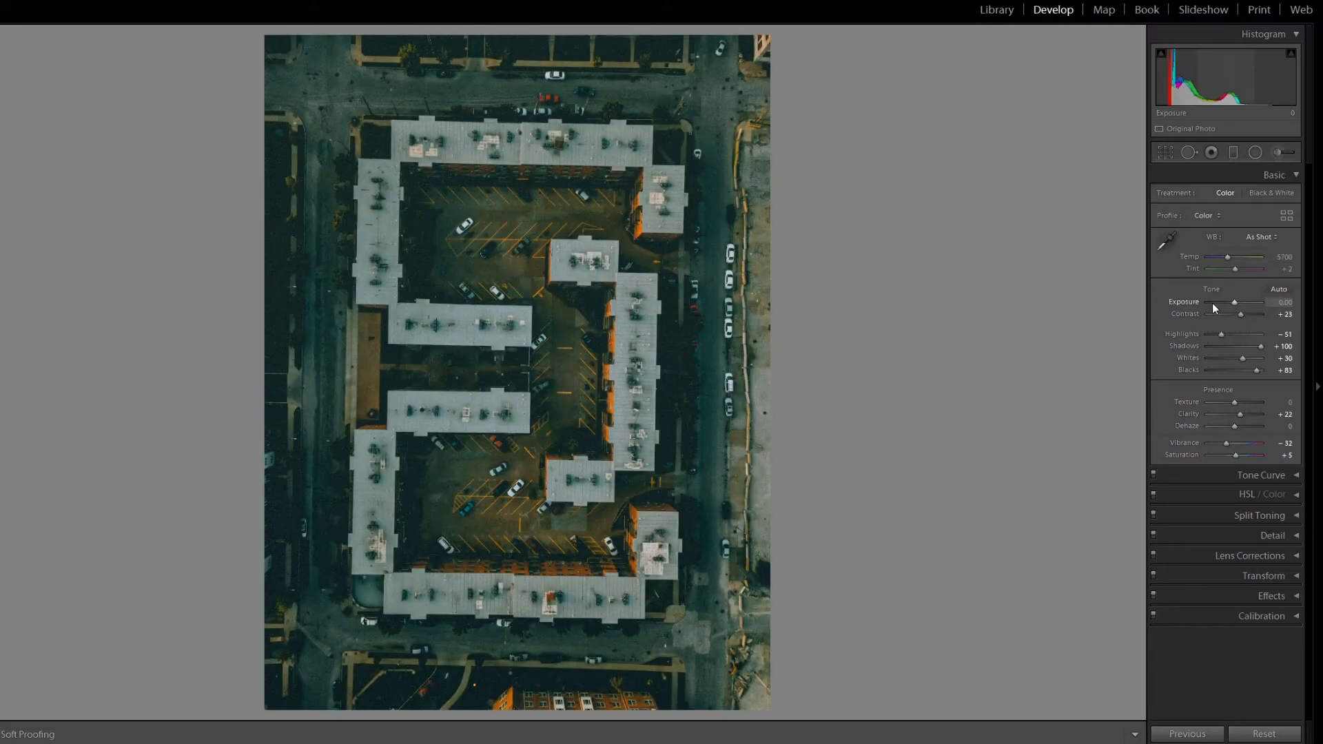
{"action": "left_click_drag", "start_coordinate": [1234, 293], "coordinate": [1243, 299]}
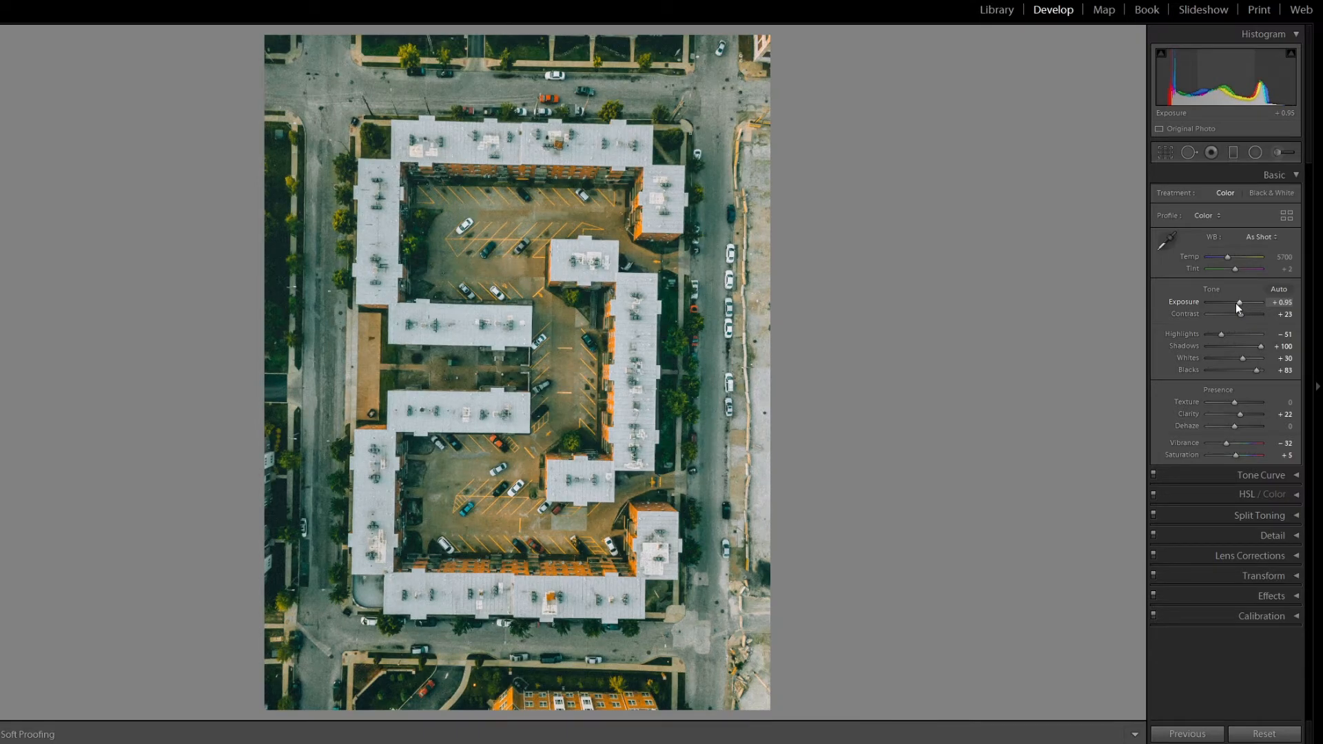
Rotate the aerial photo's crop slightly to straighten the buildings, and set the color temperature to 5095
{"action": "left_click", "coordinate": [1164, 152]}
{"action": "left_click_drag", "start_coordinate": [1065, 238], "coordinate": [1078, 228]}
{"action": "left_click", "coordinate": [1124, 733]}
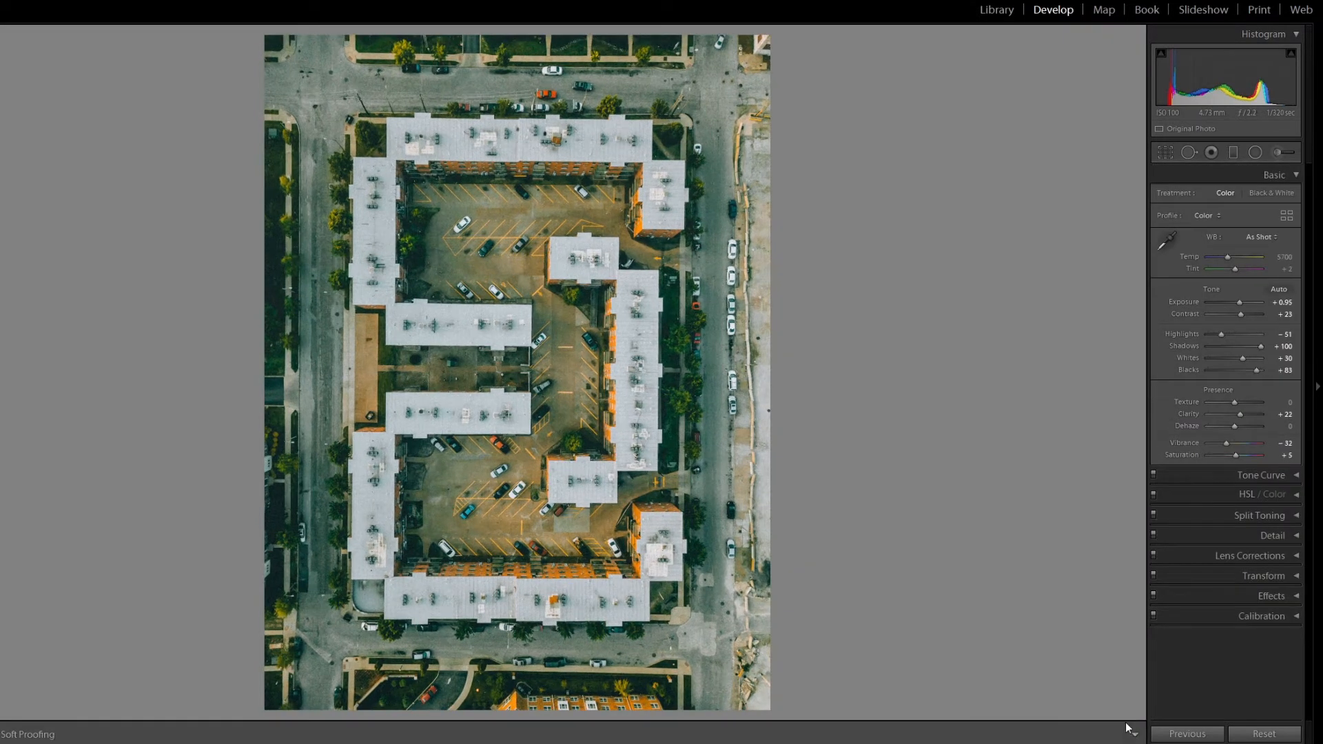
{"action": "left_click_drag", "start_coordinate": [1227, 256], "coordinate": [1225, 259]}
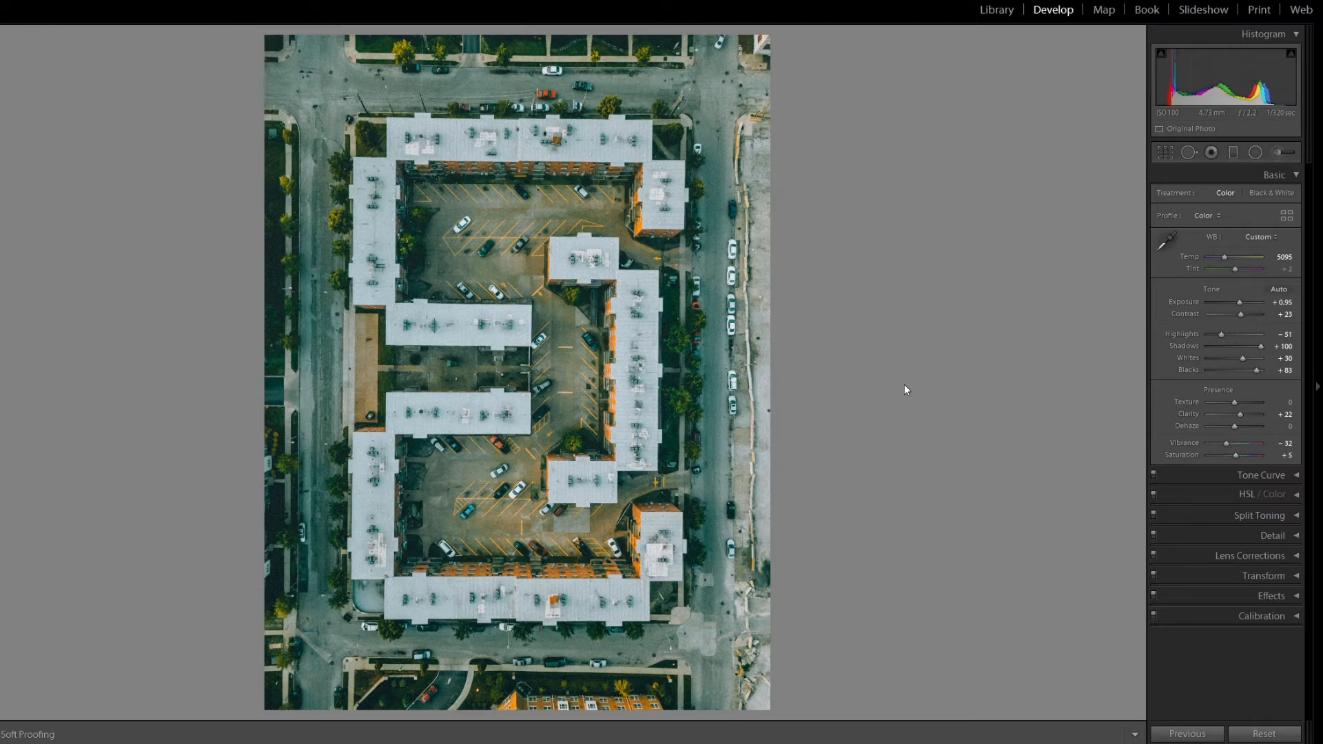
Adjust the aerial photo's calibration to Shadows Tint -21, Green Primary Hue +45 and Blue Primary Hue -21
{"action": "left_click", "coordinate": [1230, 612]}
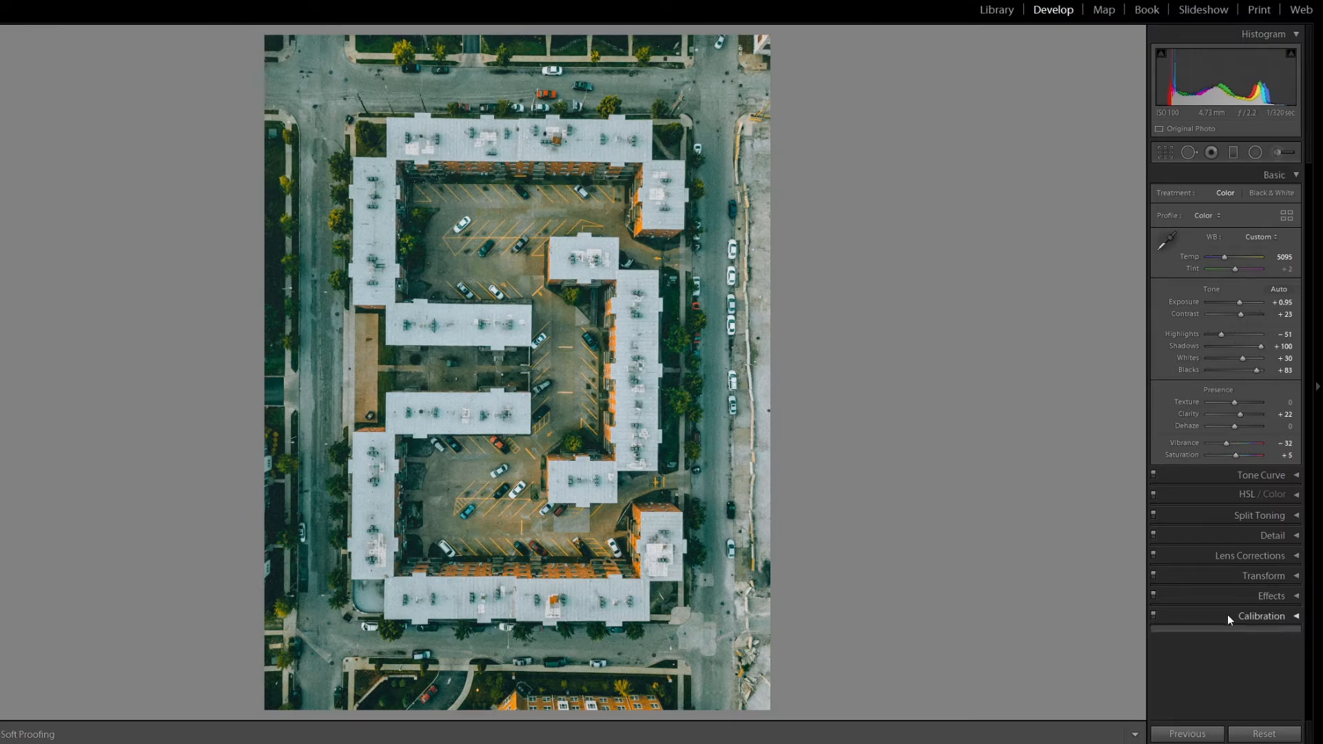
{"action": "left_click", "coordinate": [1229, 698]}
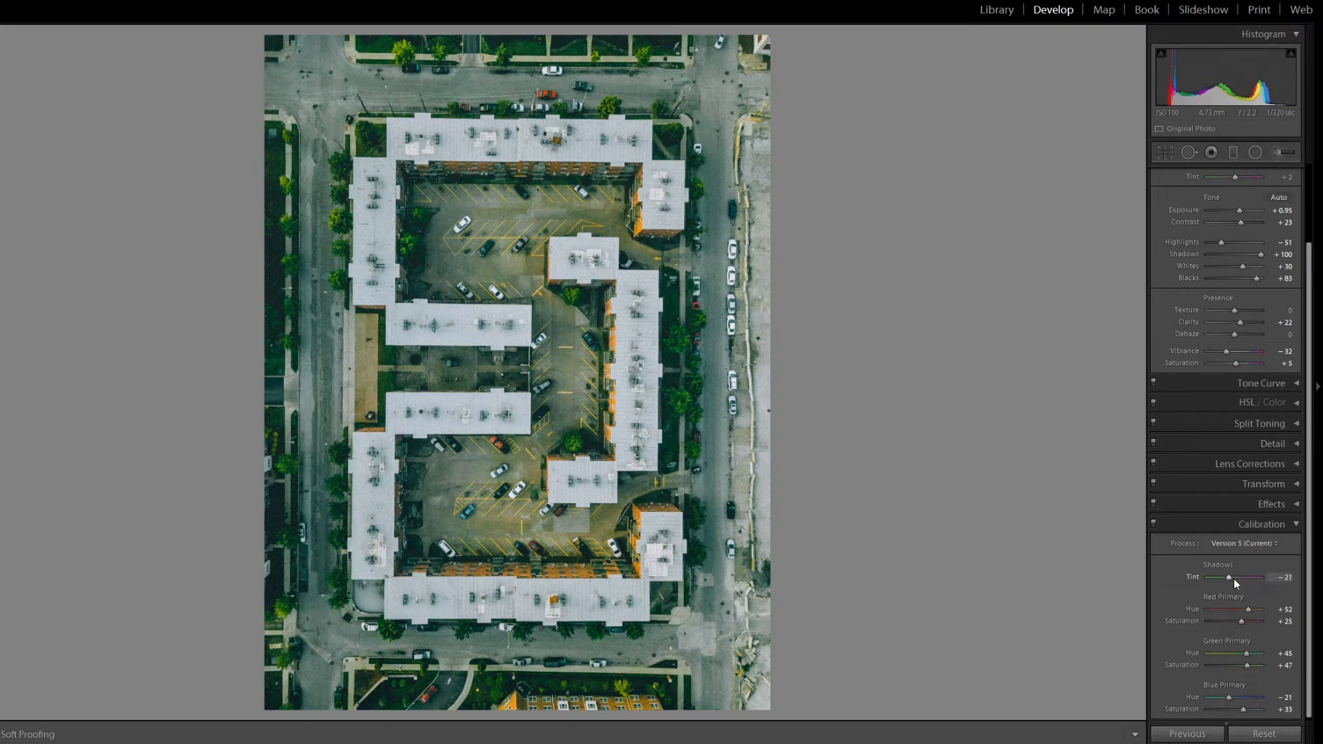
{"action": "left_click", "coordinate": [1226, 525]}
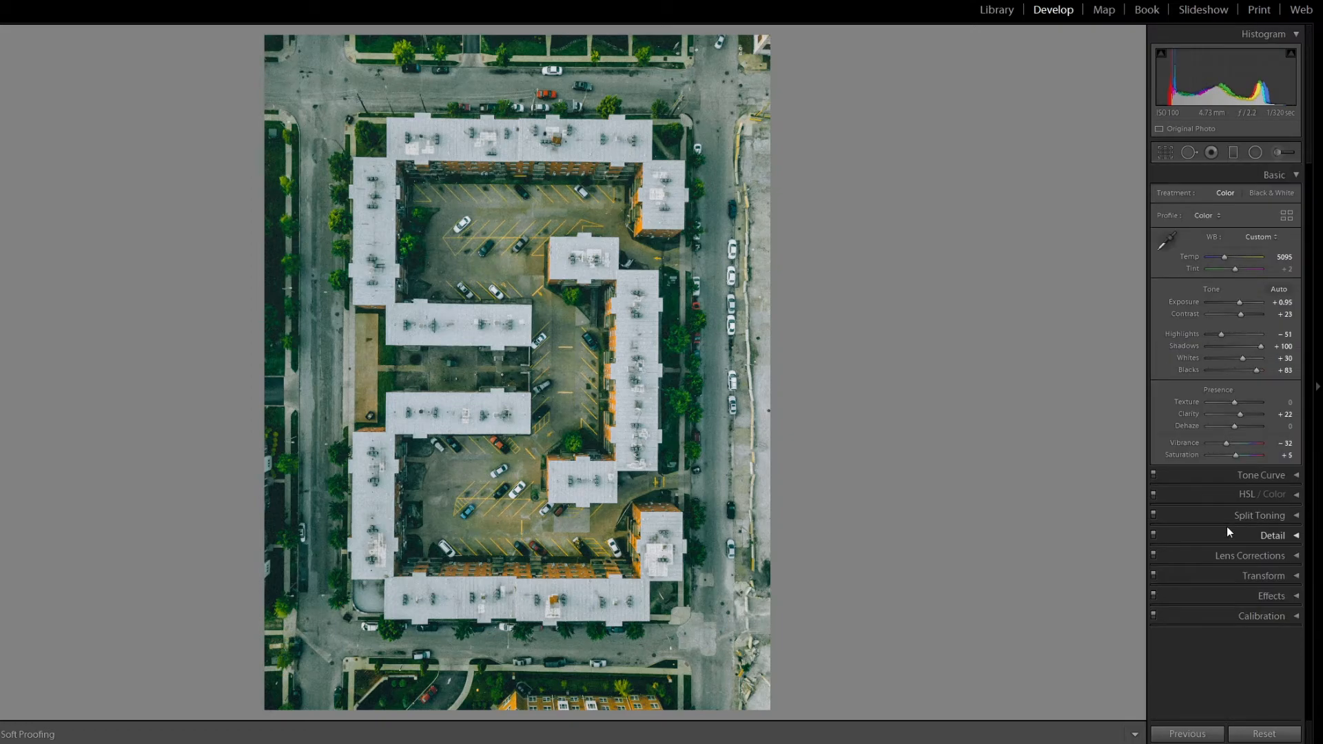
Lower the shadow end of the aerial photo's RGB tone curve and set Highlights to -2
{"action": "left_click", "coordinate": [1213, 474]}
{"action": "left_click_drag", "start_coordinate": [1164, 618], "coordinate": [1163, 630]}
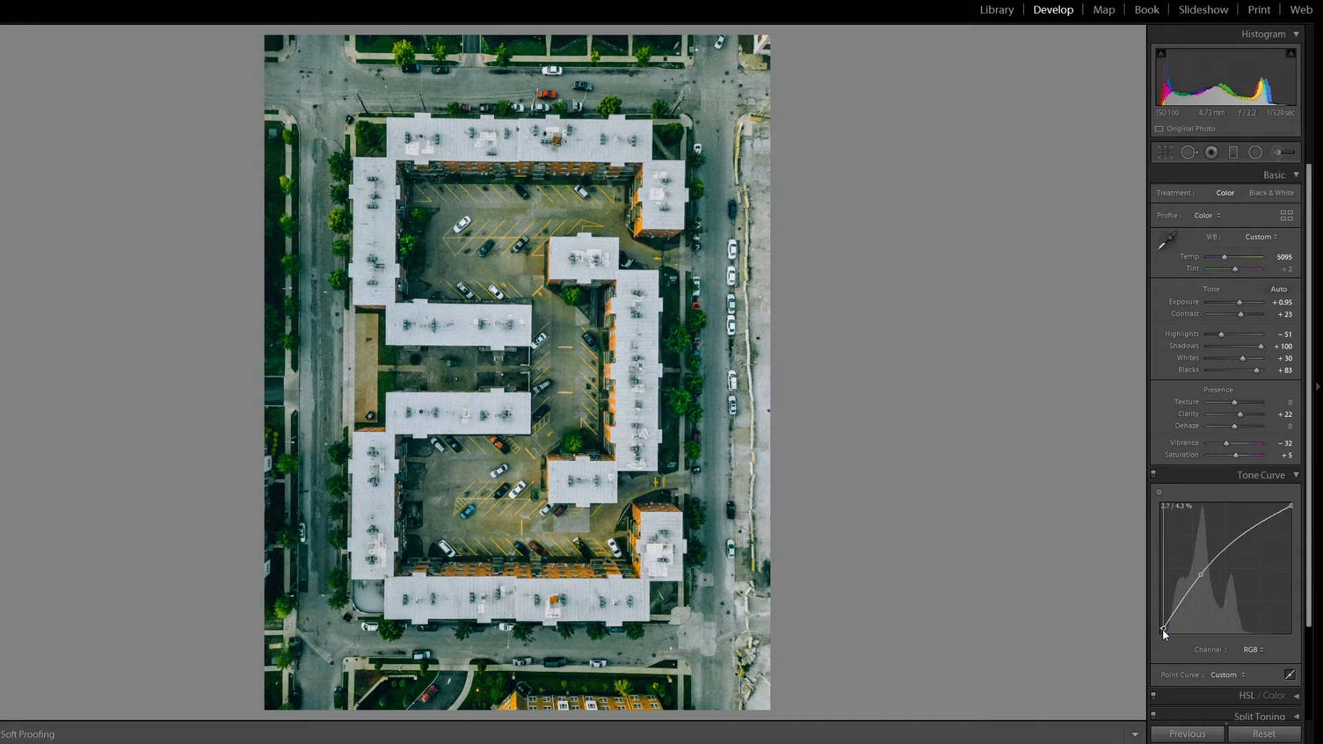
{"action": "left_click", "coordinate": [1226, 477]}
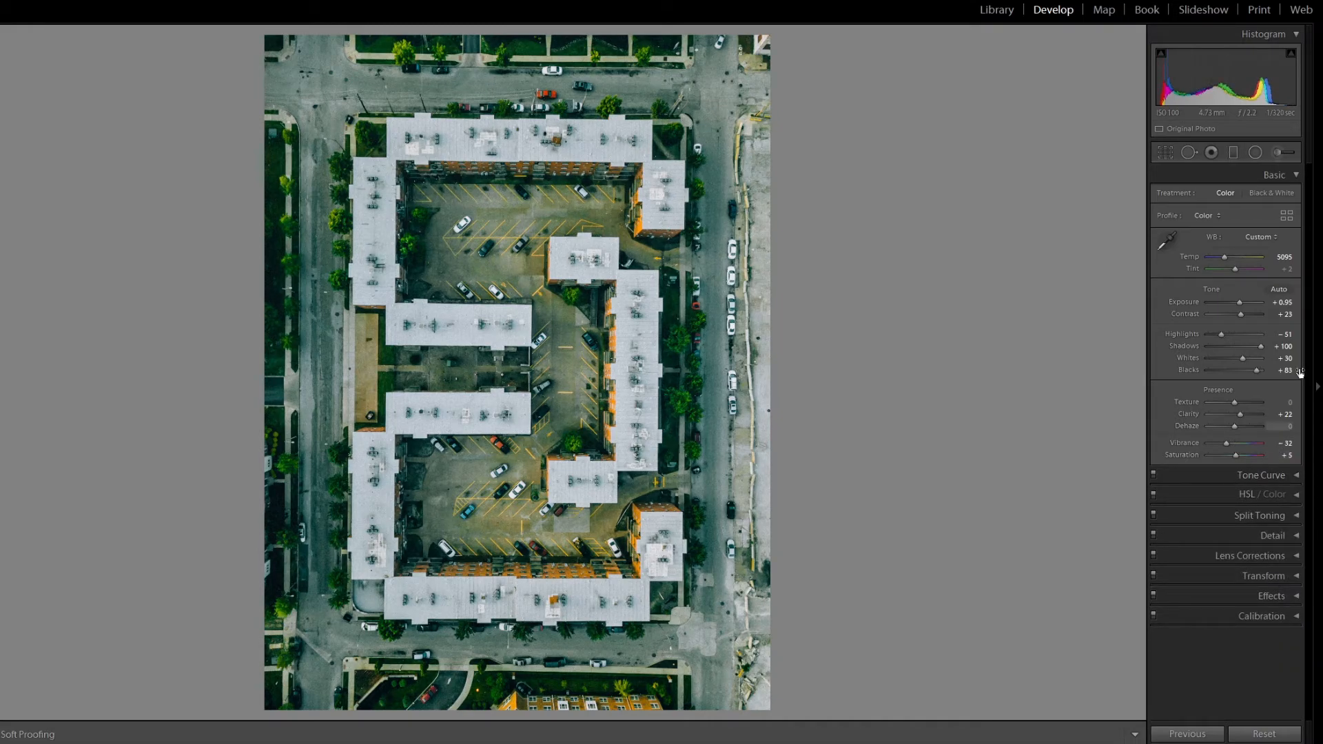
{"action": "left_click_drag", "start_coordinate": [1220, 336], "coordinate": [1239, 341]}
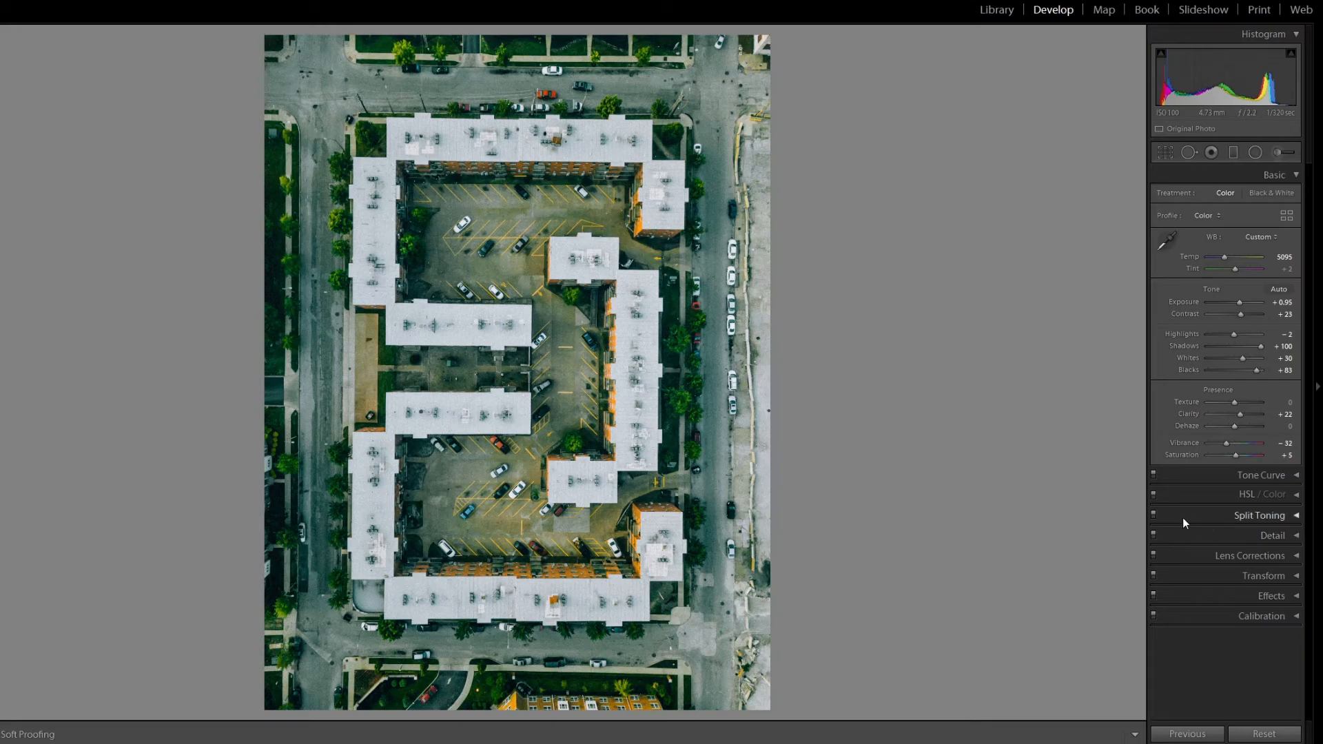
Compare the aerial photo with its Split Toning effect switched off and on, and check the Lens Corrections settings
{"action": "left_click", "coordinate": [1154, 513]}
{"action": "left_click", "coordinate": [1154, 514]}
{"action": "left_click", "coordinate": [1154, 513]}
{"action": "left_click", "coordinate": [1154, 514]}
{"action": "left_click", "coordinate": [1154, 514]}
{"action": "left_click", "coordinate": [1154, 513]}
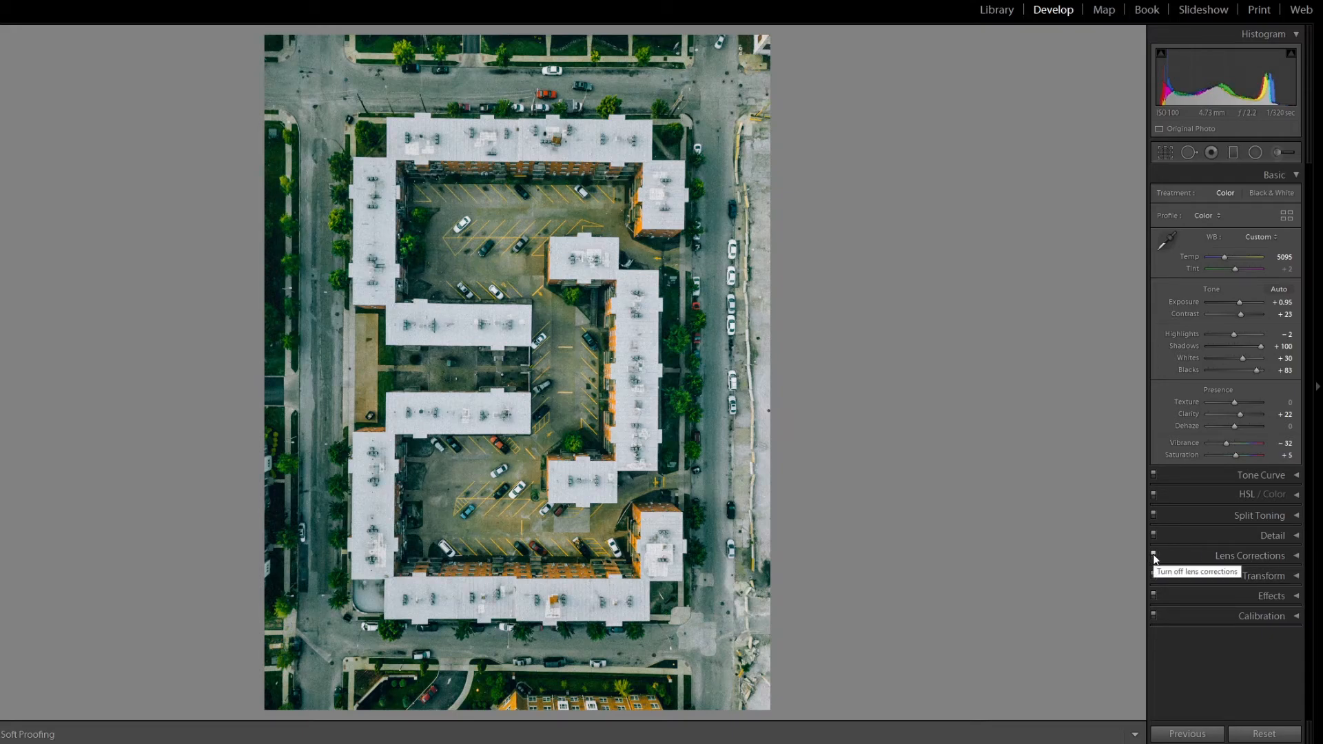
{"action": "left_click", "coordinate": [1180, 555]}
{"action": "left_click", "coordinate": [1182, 501]}
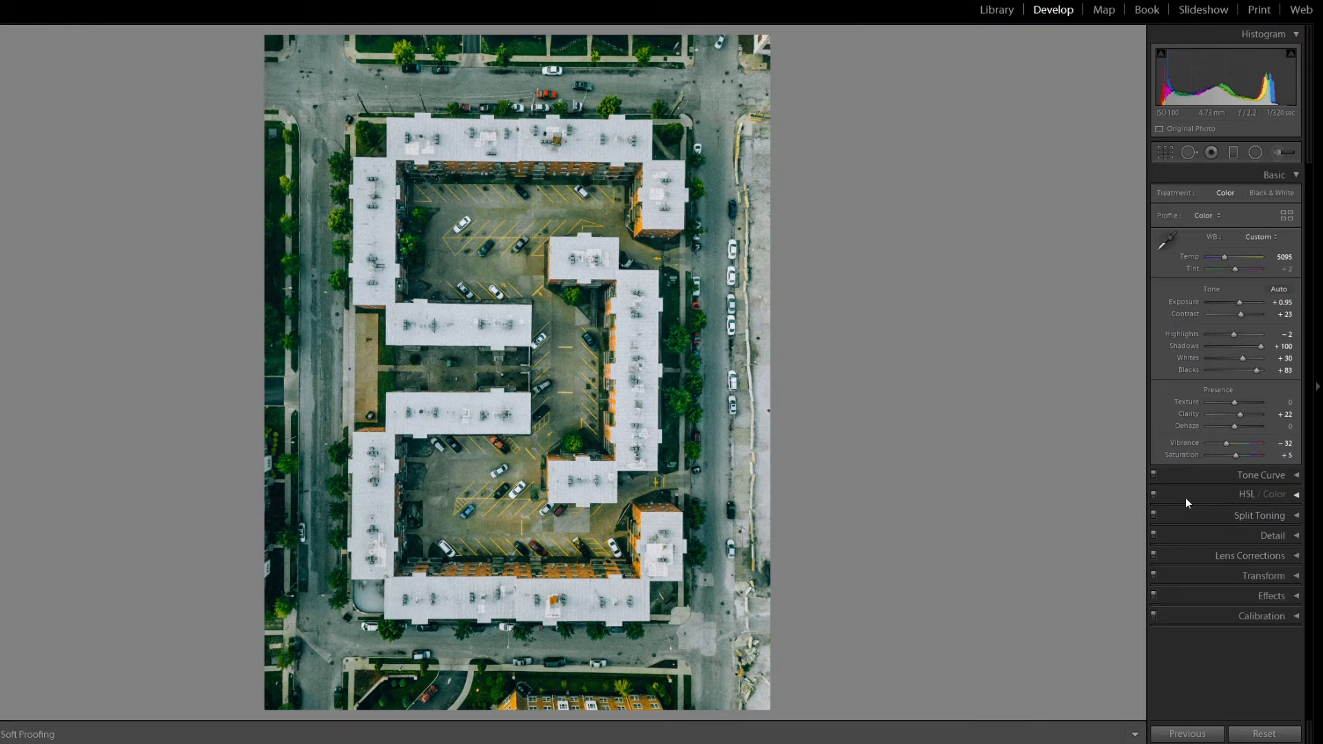